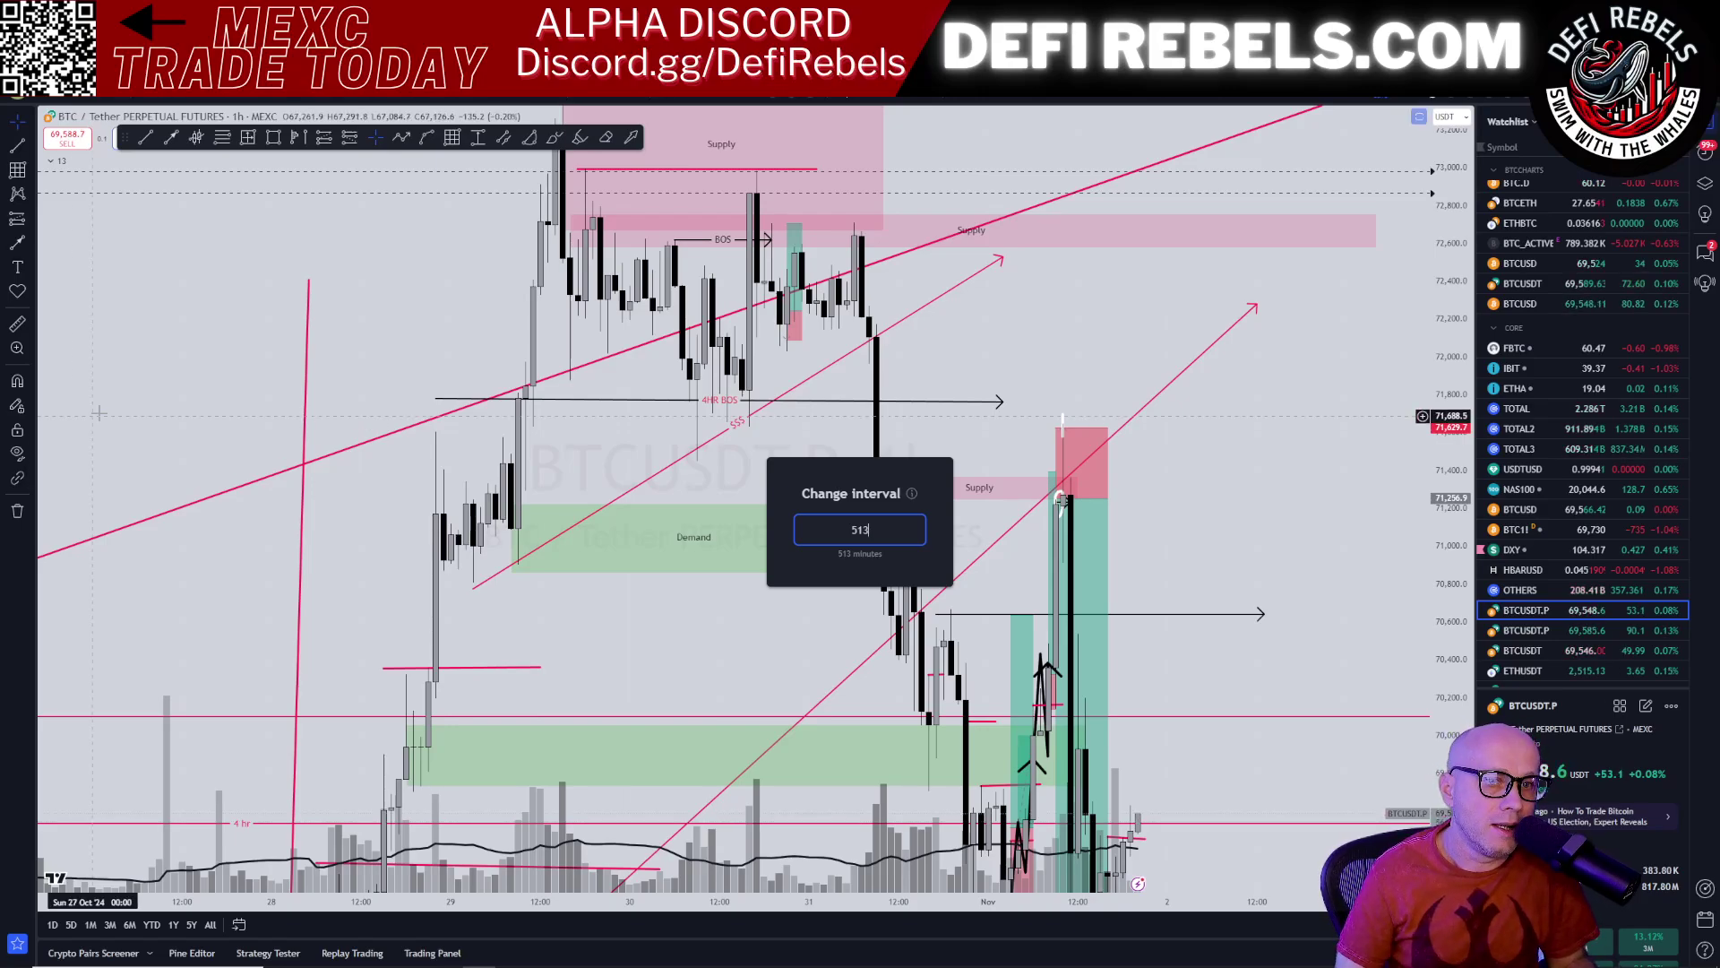
Step: Switch to Discord and open the October 31 chart video in the REBELS-BTC-TA channel in full screen
{"action": "right_click", "coordinate": [960, 354]}
{"action": "left_click", "coordinate": [1024, 323]}
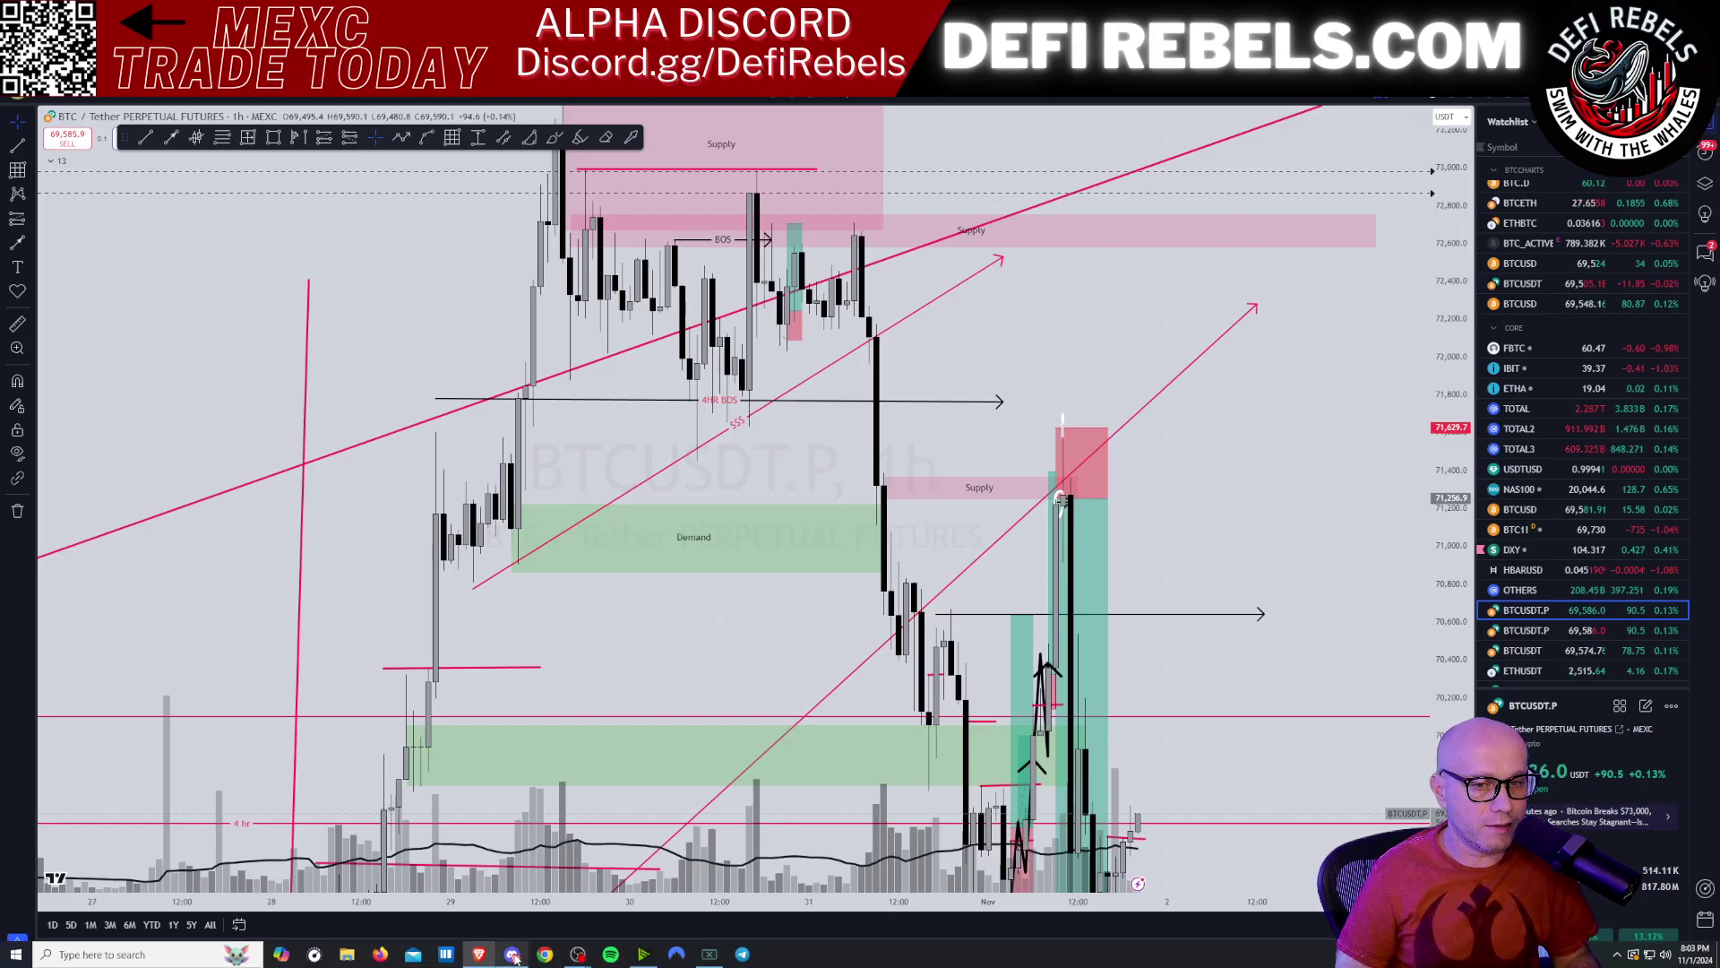
{"action": "left_click", "coordinate": [513, 955]}
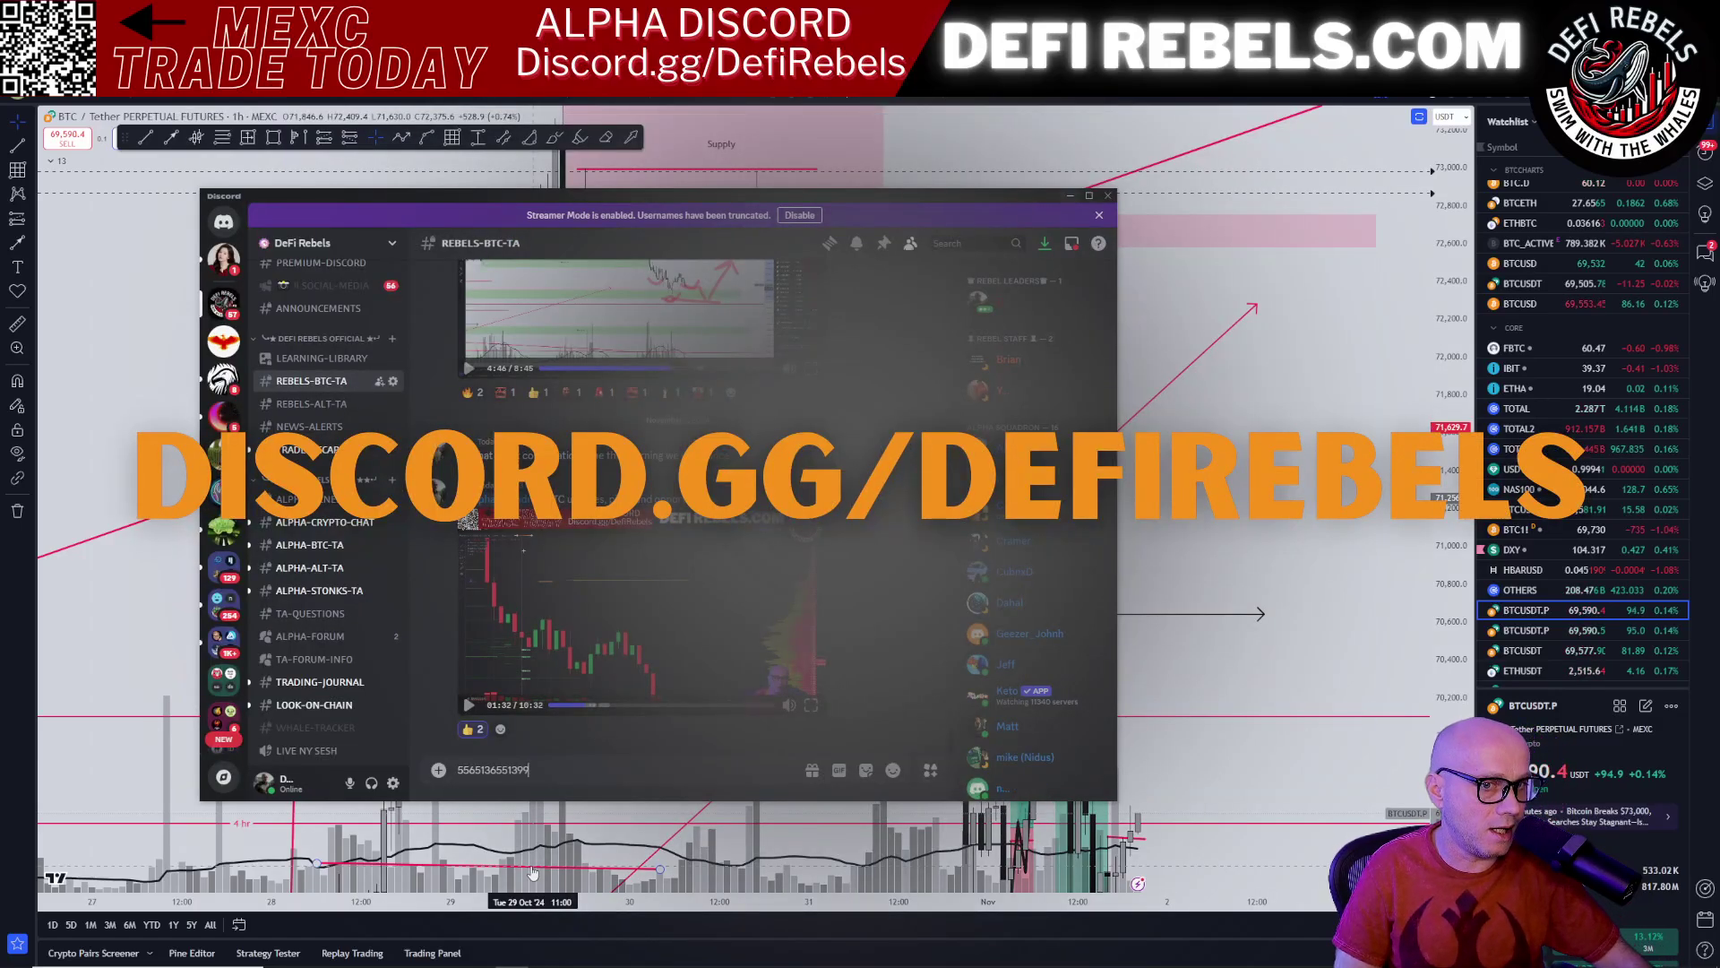
{"action": "scroll", "coordinate": [780, 587], "scroll_direction": "up", "scroll_amount": 3}
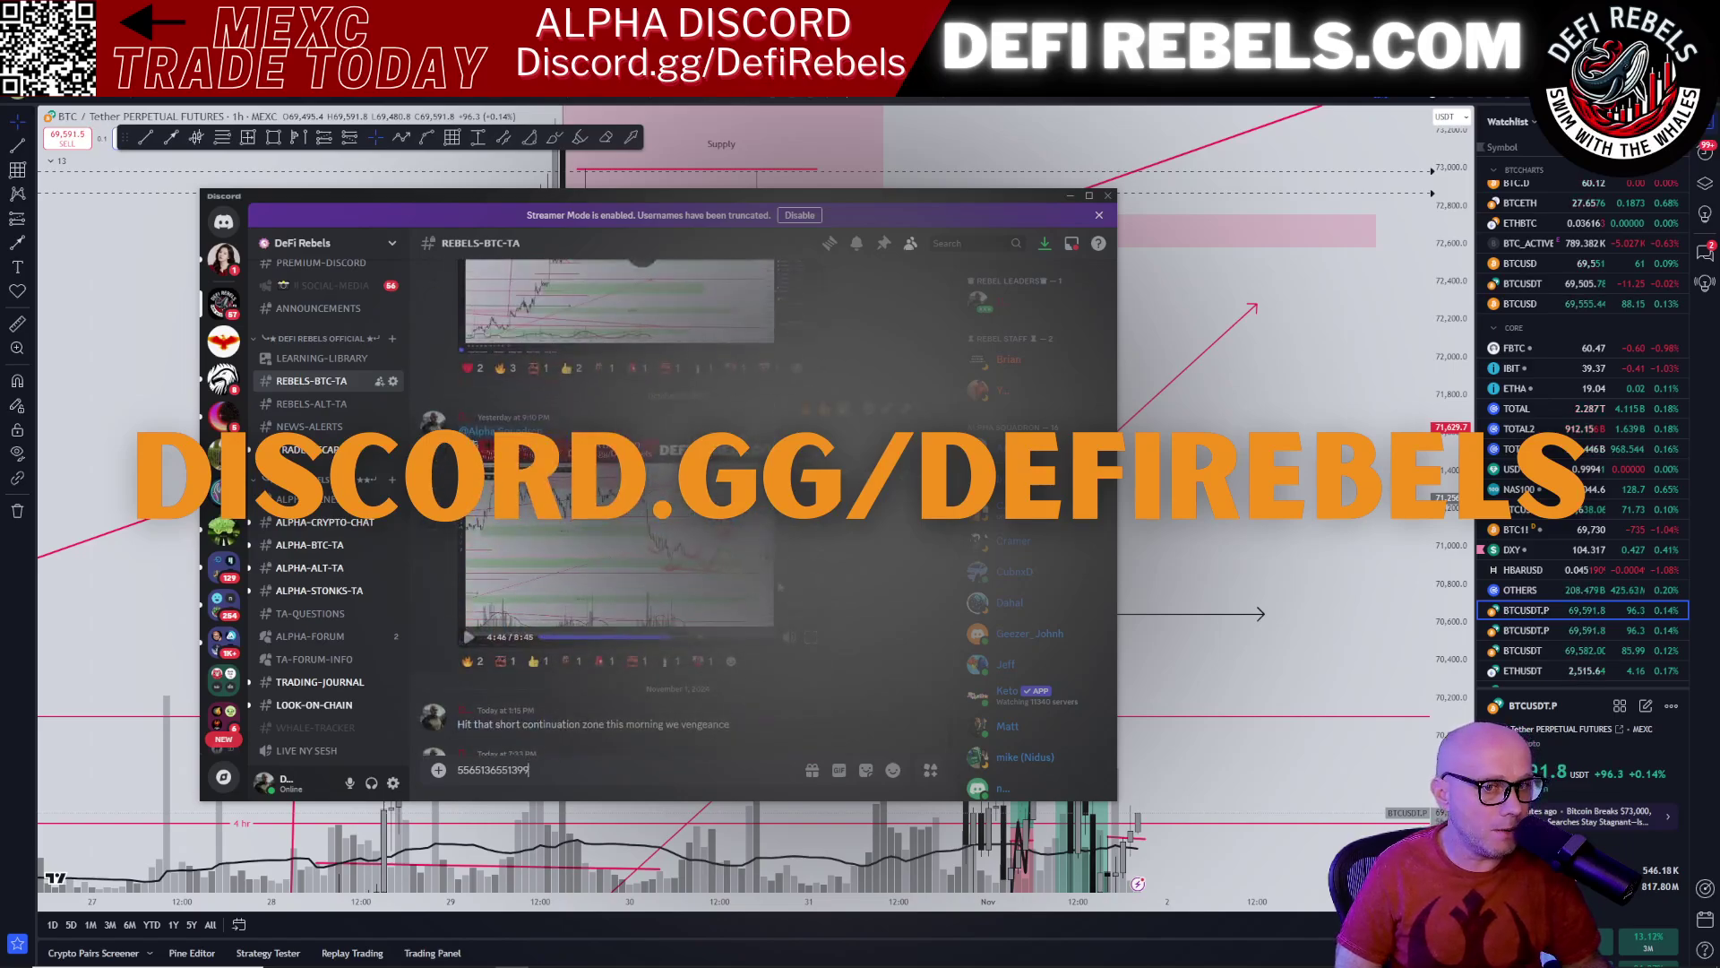
{"action": "left_click", "coordinate": [814, 637]}
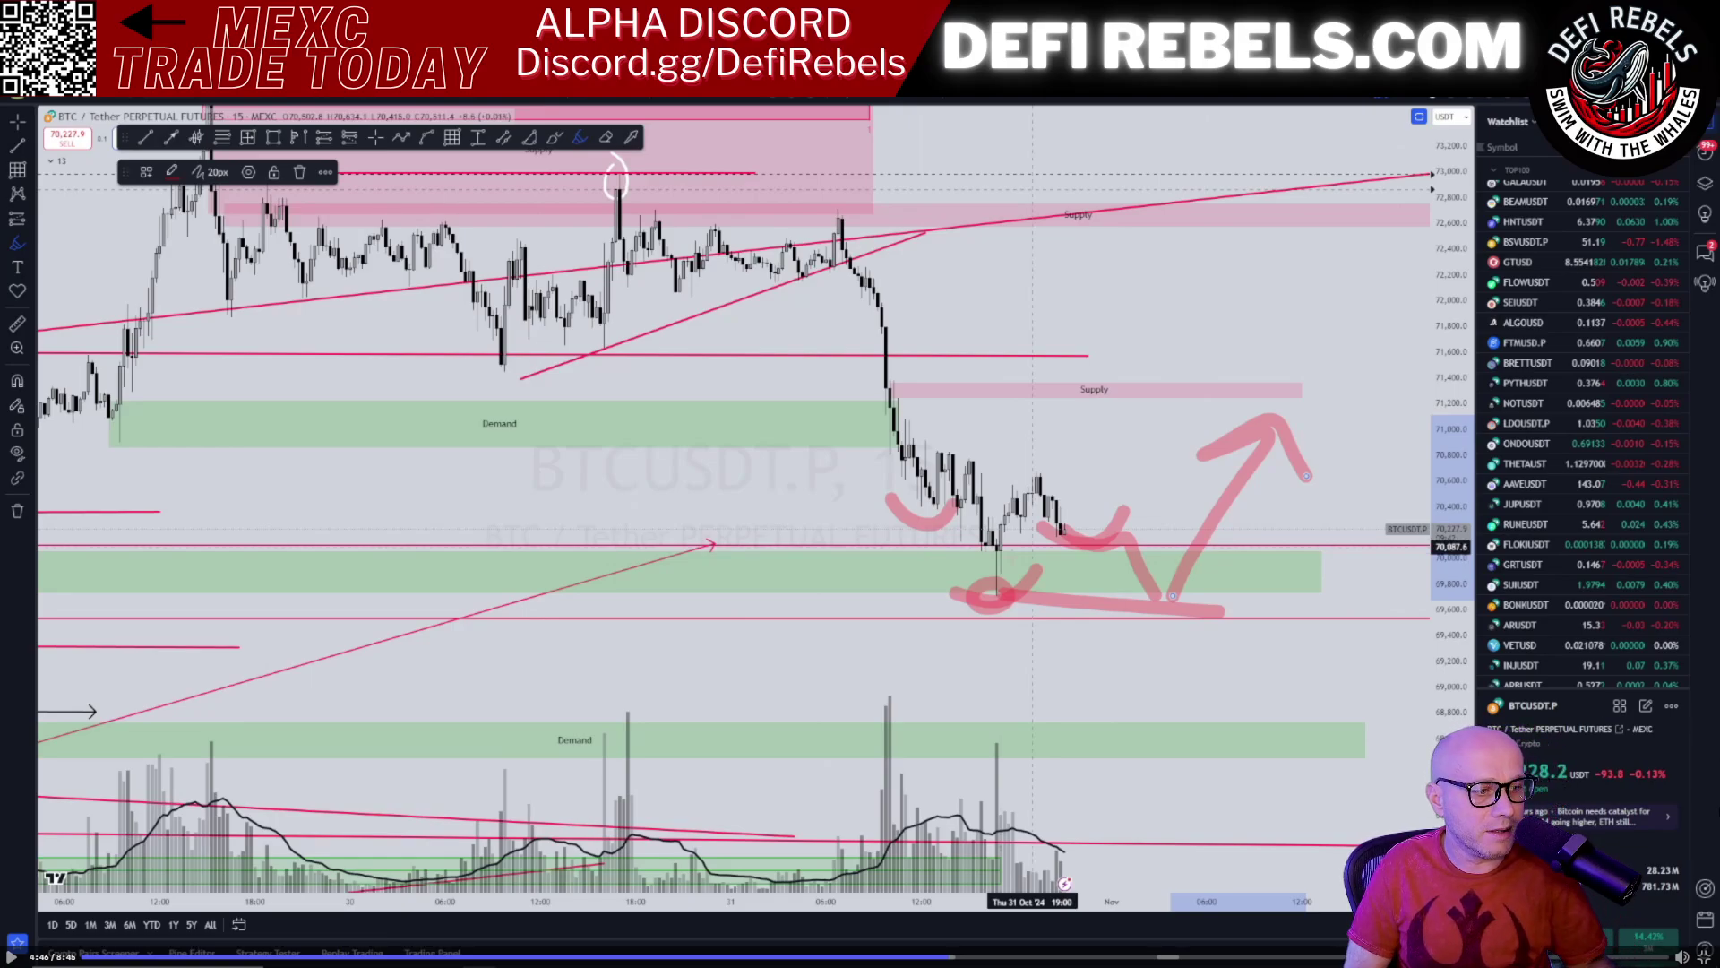
Step: Leave the full-screen video, look through the neighbouring posts in the channel, and return to the BTCUSDT.P chart
{"action": "left_click", "coordinate": [1703, 957]}
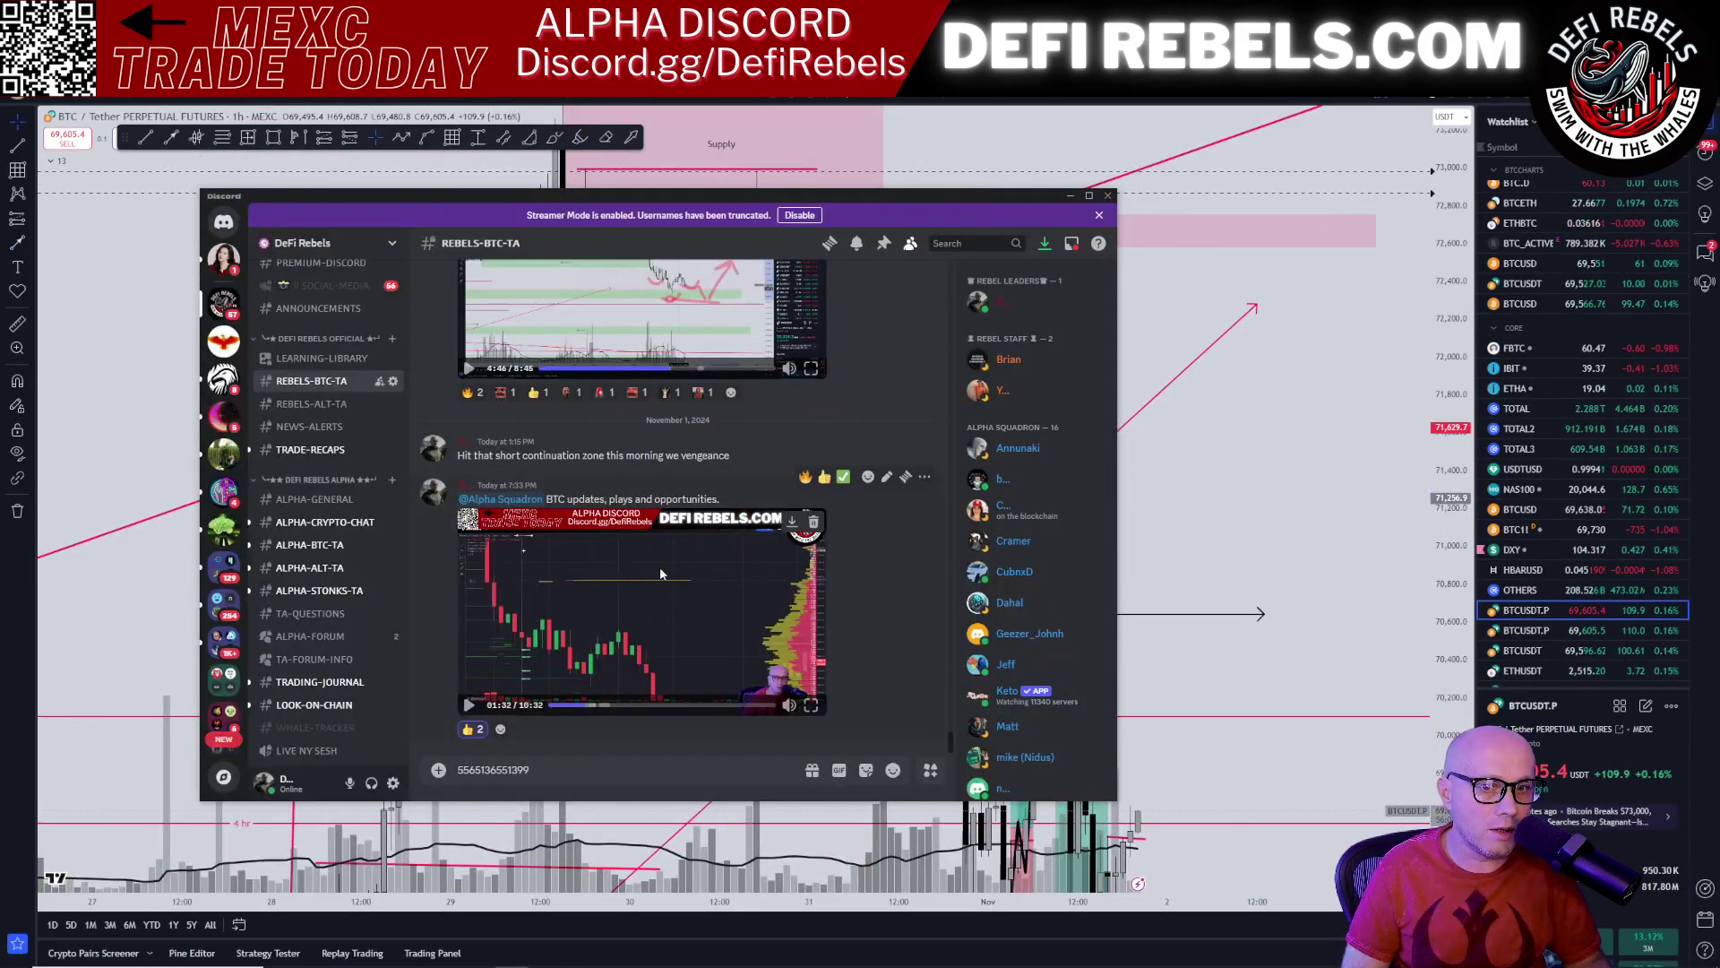
{"action": "scroll", "coordinate": [685, 681], "scroll_direction": "up", "scroll_amount": 5}
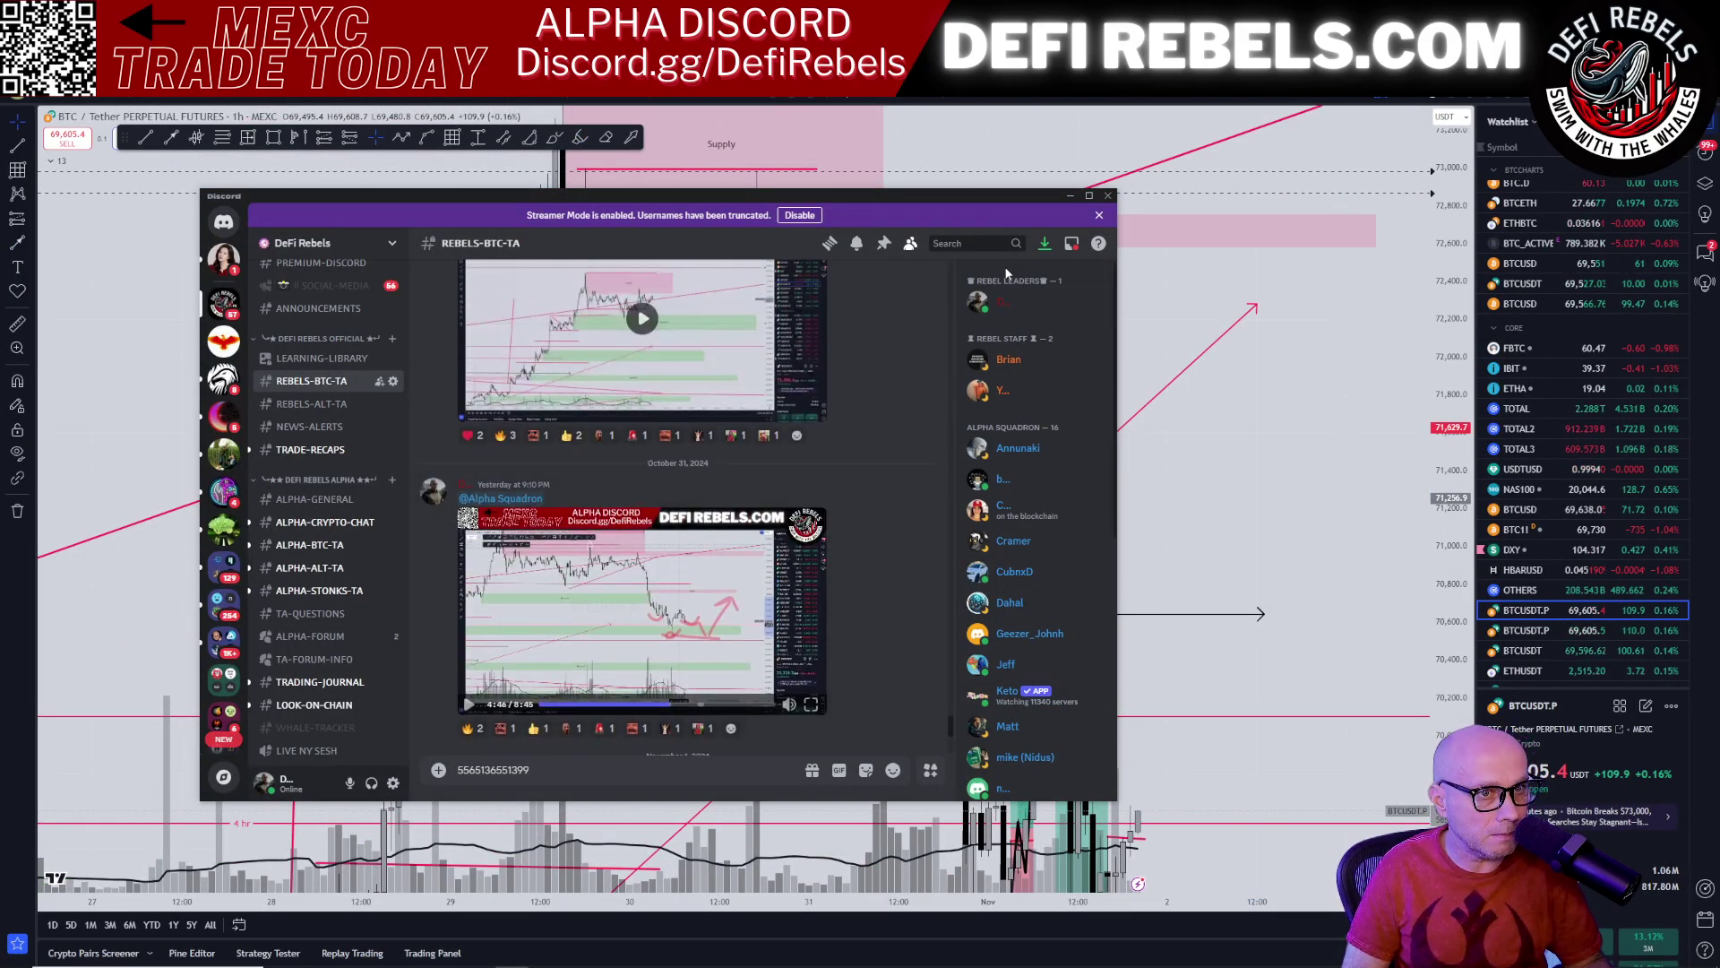
{"action": "scroll", "coordinate": [795, 600], "scroll_direction": "down", "scroll_amount": 4}
{"action": "left_click", "coordinate": [1070, 197]}
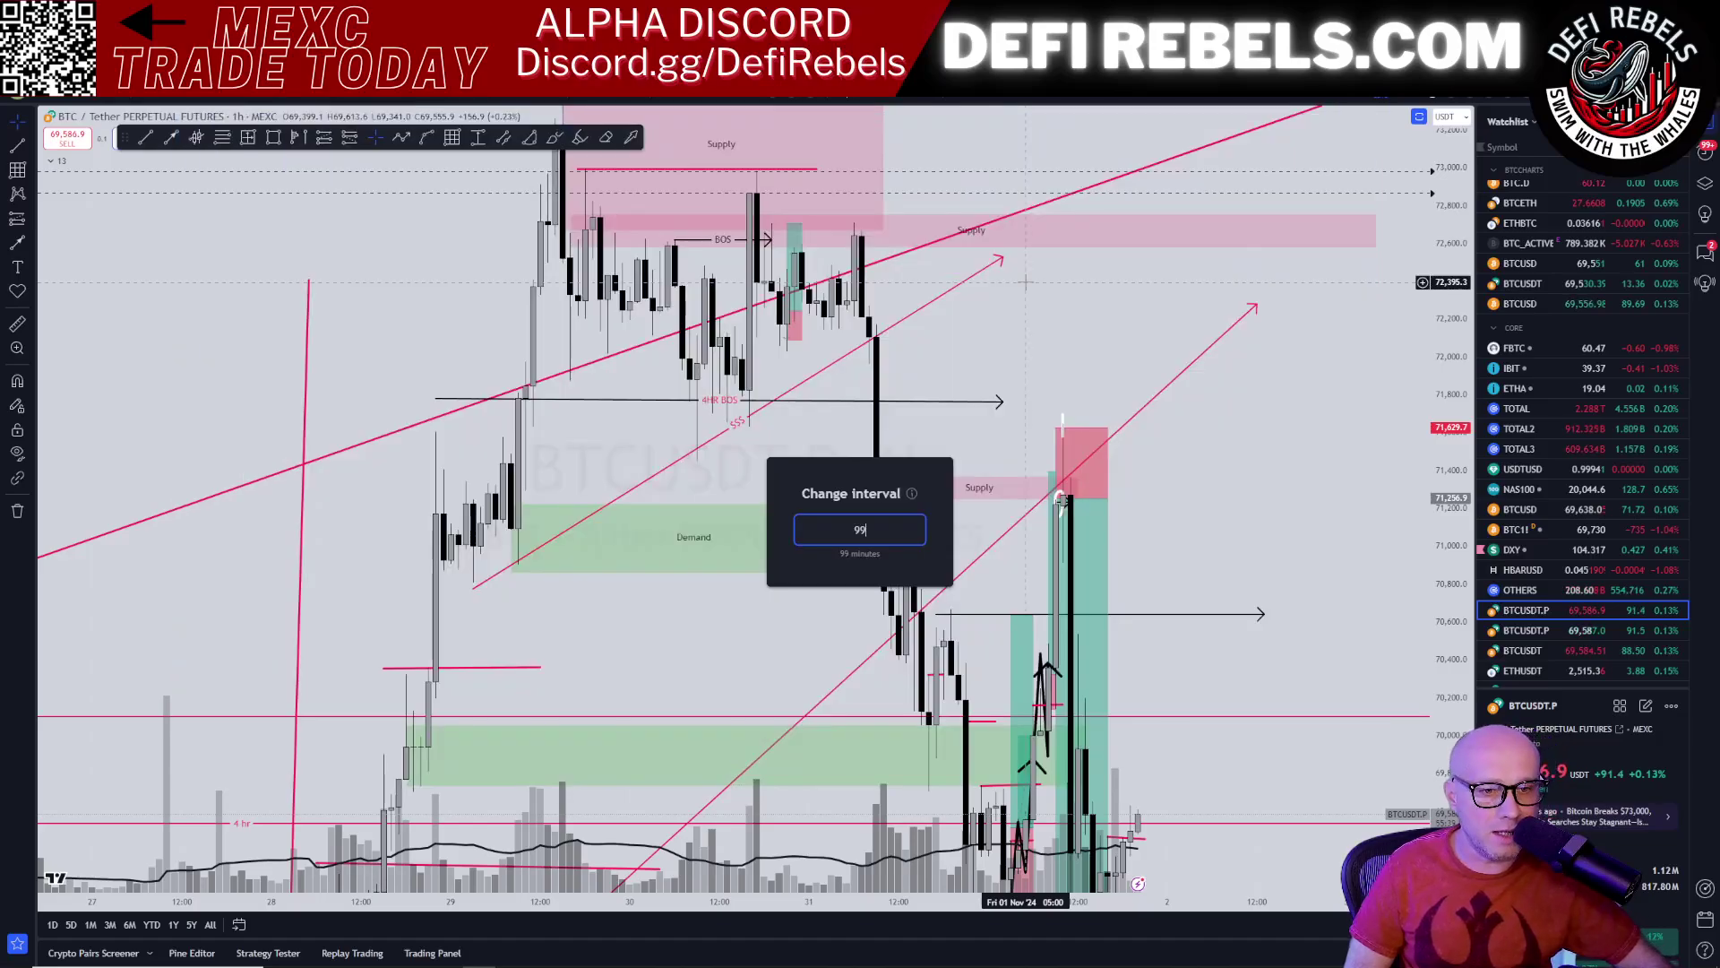
{"action": "key", "text": "Return"}
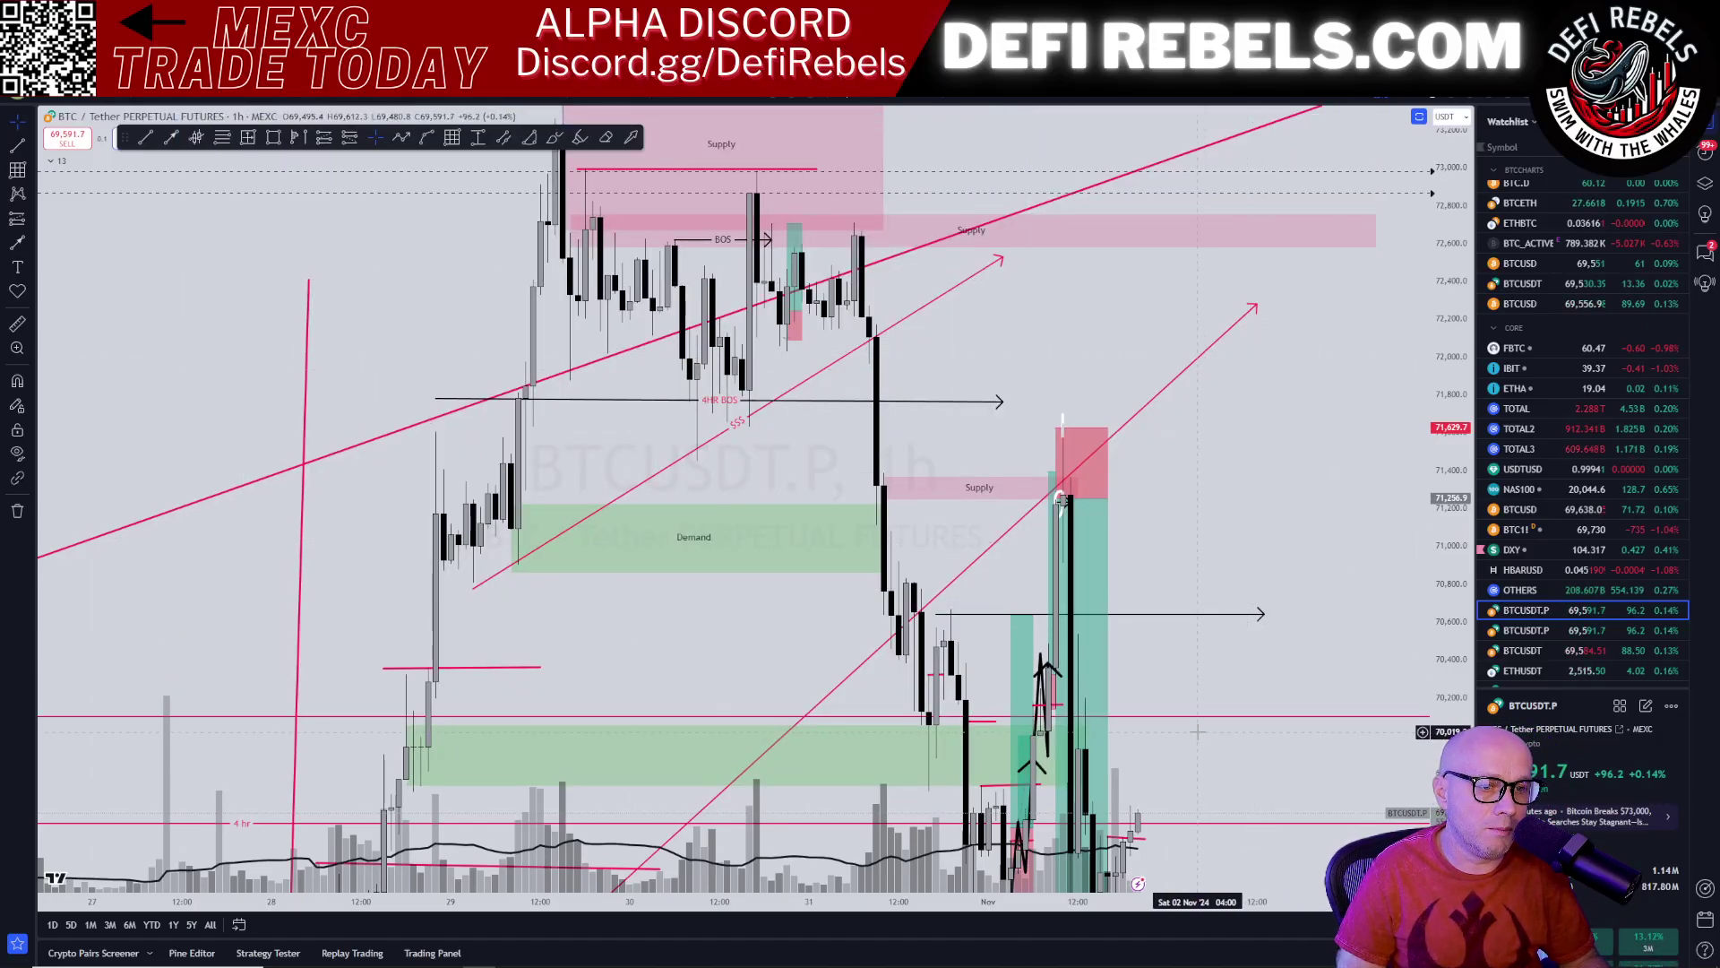
Step: Bring back the indicator panes beneath the hourly BTCUSDT.P price chart
{"action": "left_click_drag", "start_coordinate": [1168, 669], "coordinate": [1325, 525]}
{"action": "left_click_drag", "start_coordinate": [1450, 529], "coordinate": [1449, 666]}
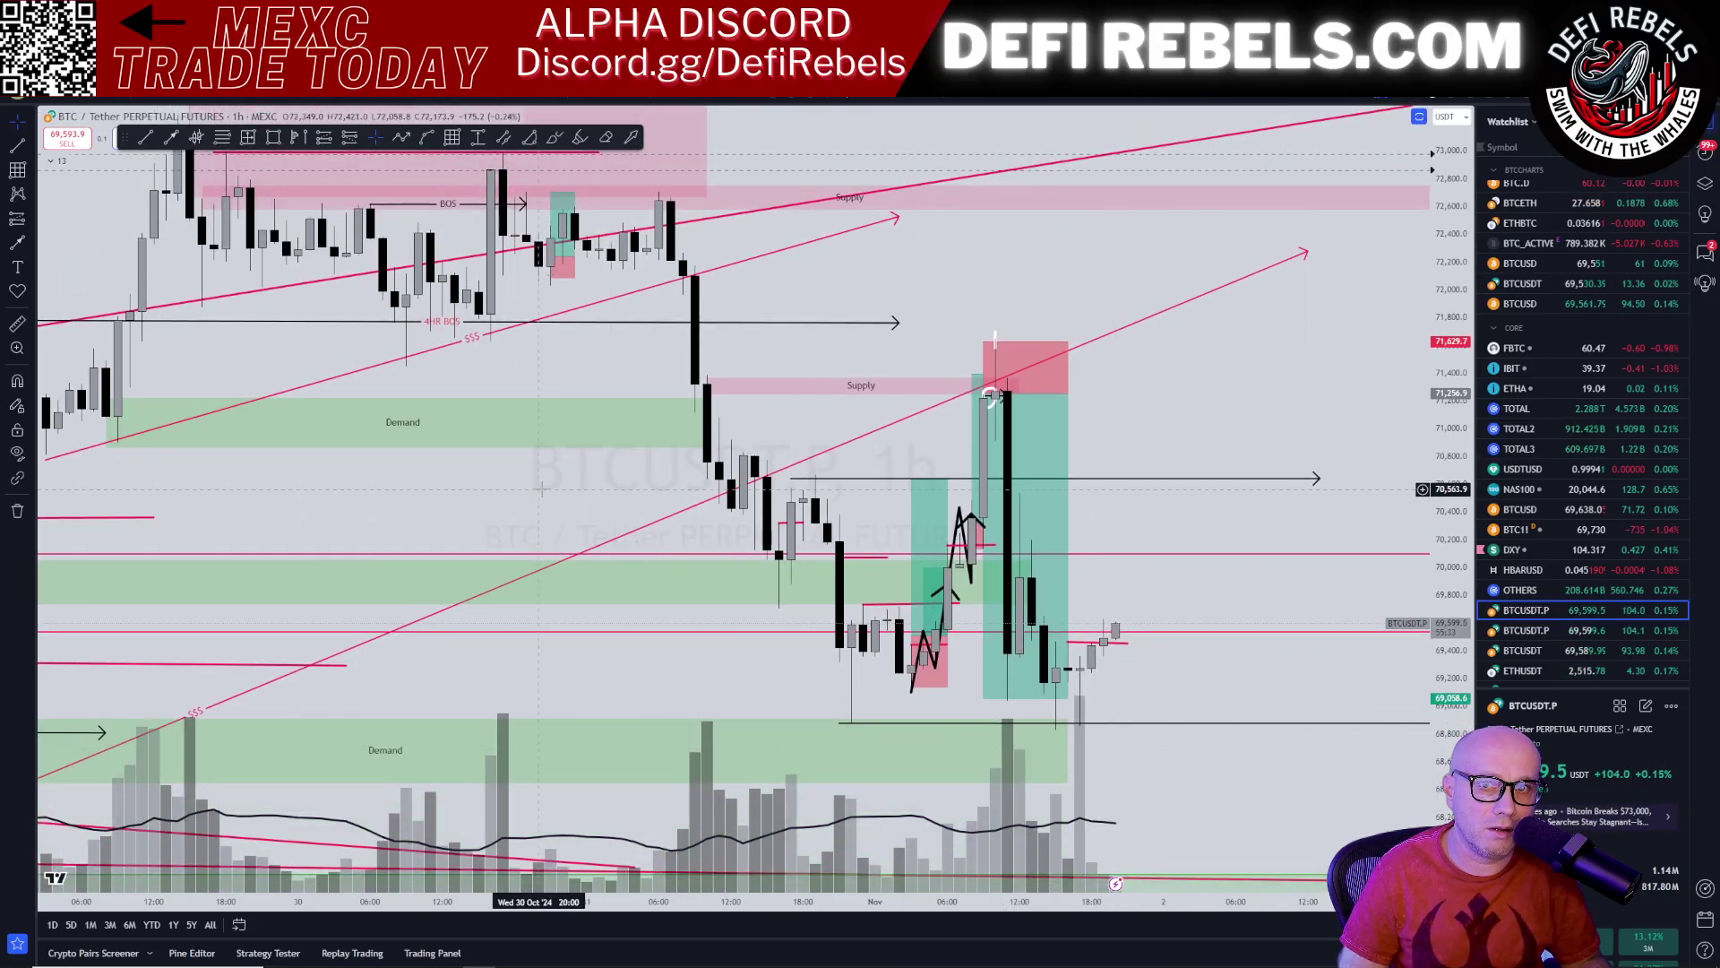
{"action": "scroll", "coordinate": [532, 487], "scroll_direction": "down", "scroll_amount": 3}
{"action": "left_click_drag", "start_coordinate": [728, 499], "coordinate": [701, 603]}
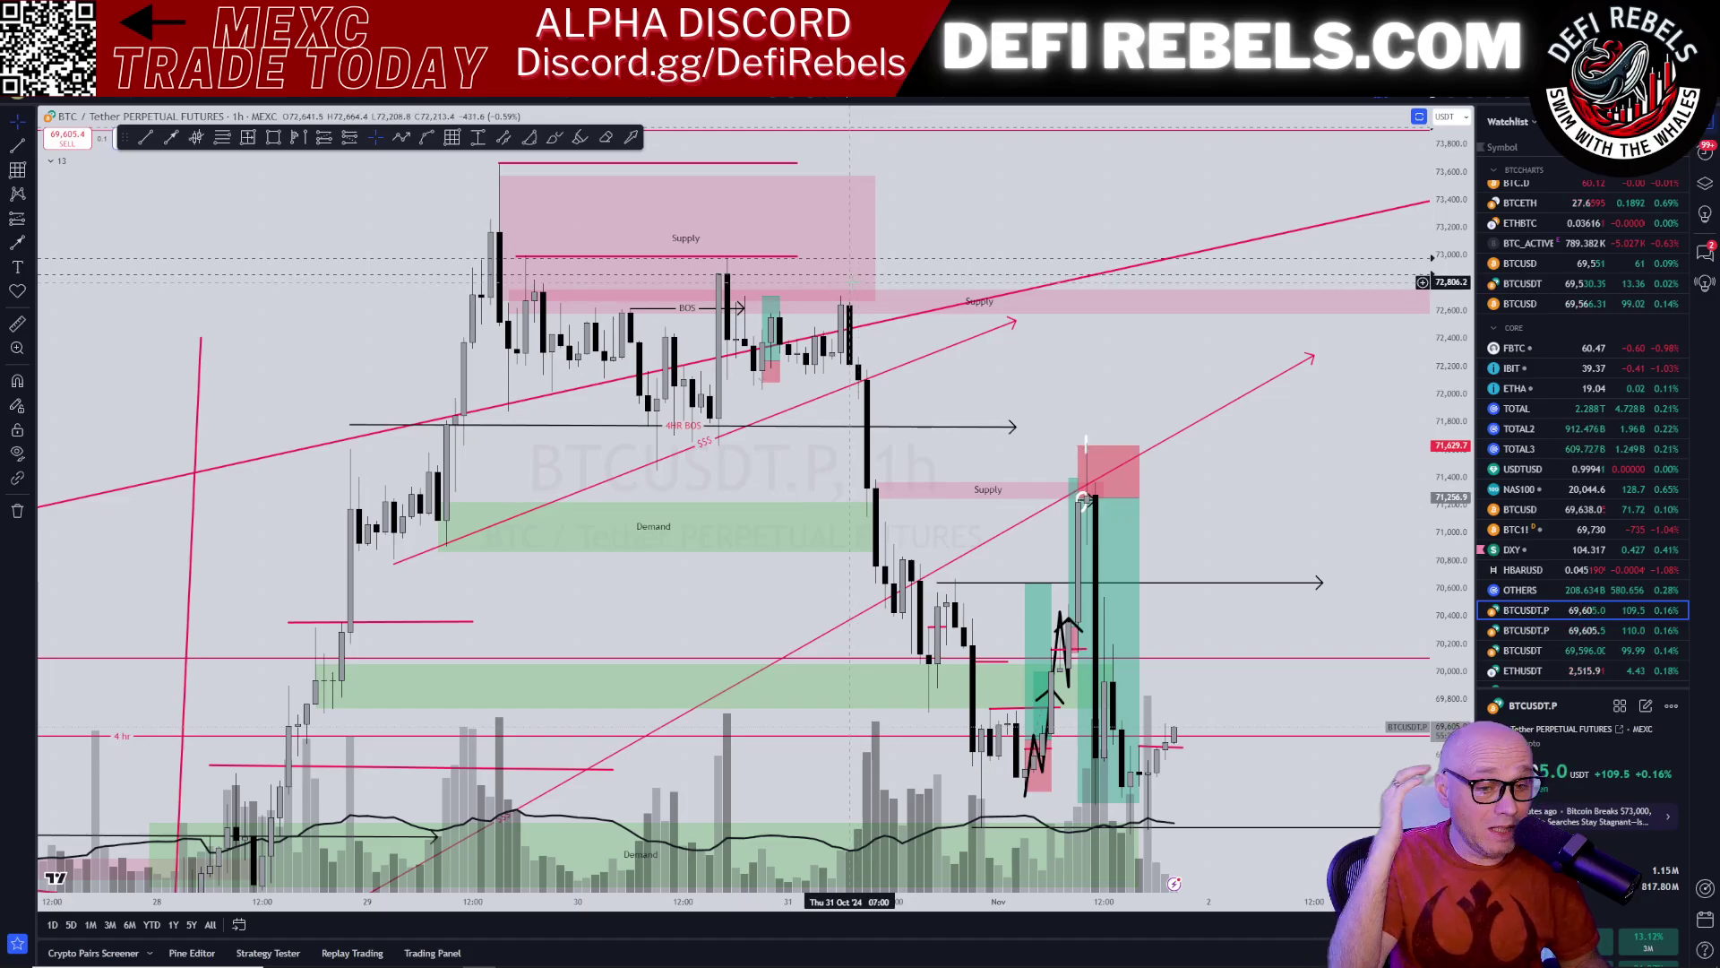
{"action": "double_click", "coordinate": [948, 221]}
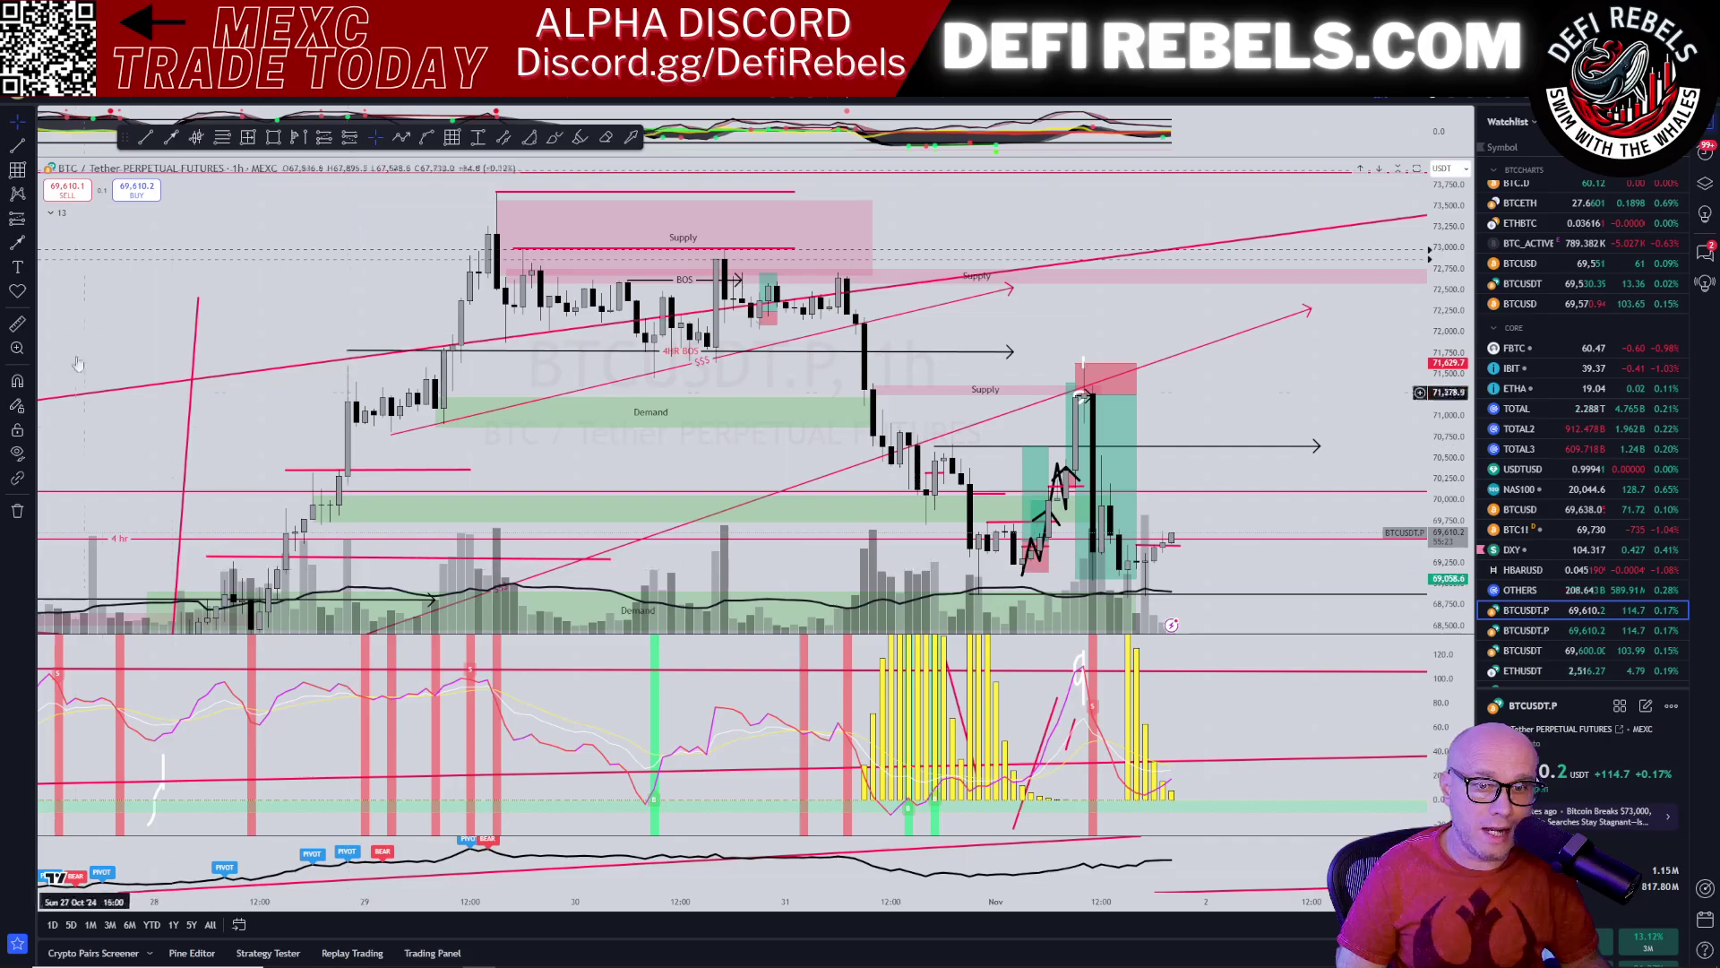
Step: Brush white freehand strokes along the oscillator's falling highs, the price highs in the supply zone, and the oscillator's October 31 drop
{"action": "left_click", "coordinate": [553, 136]}
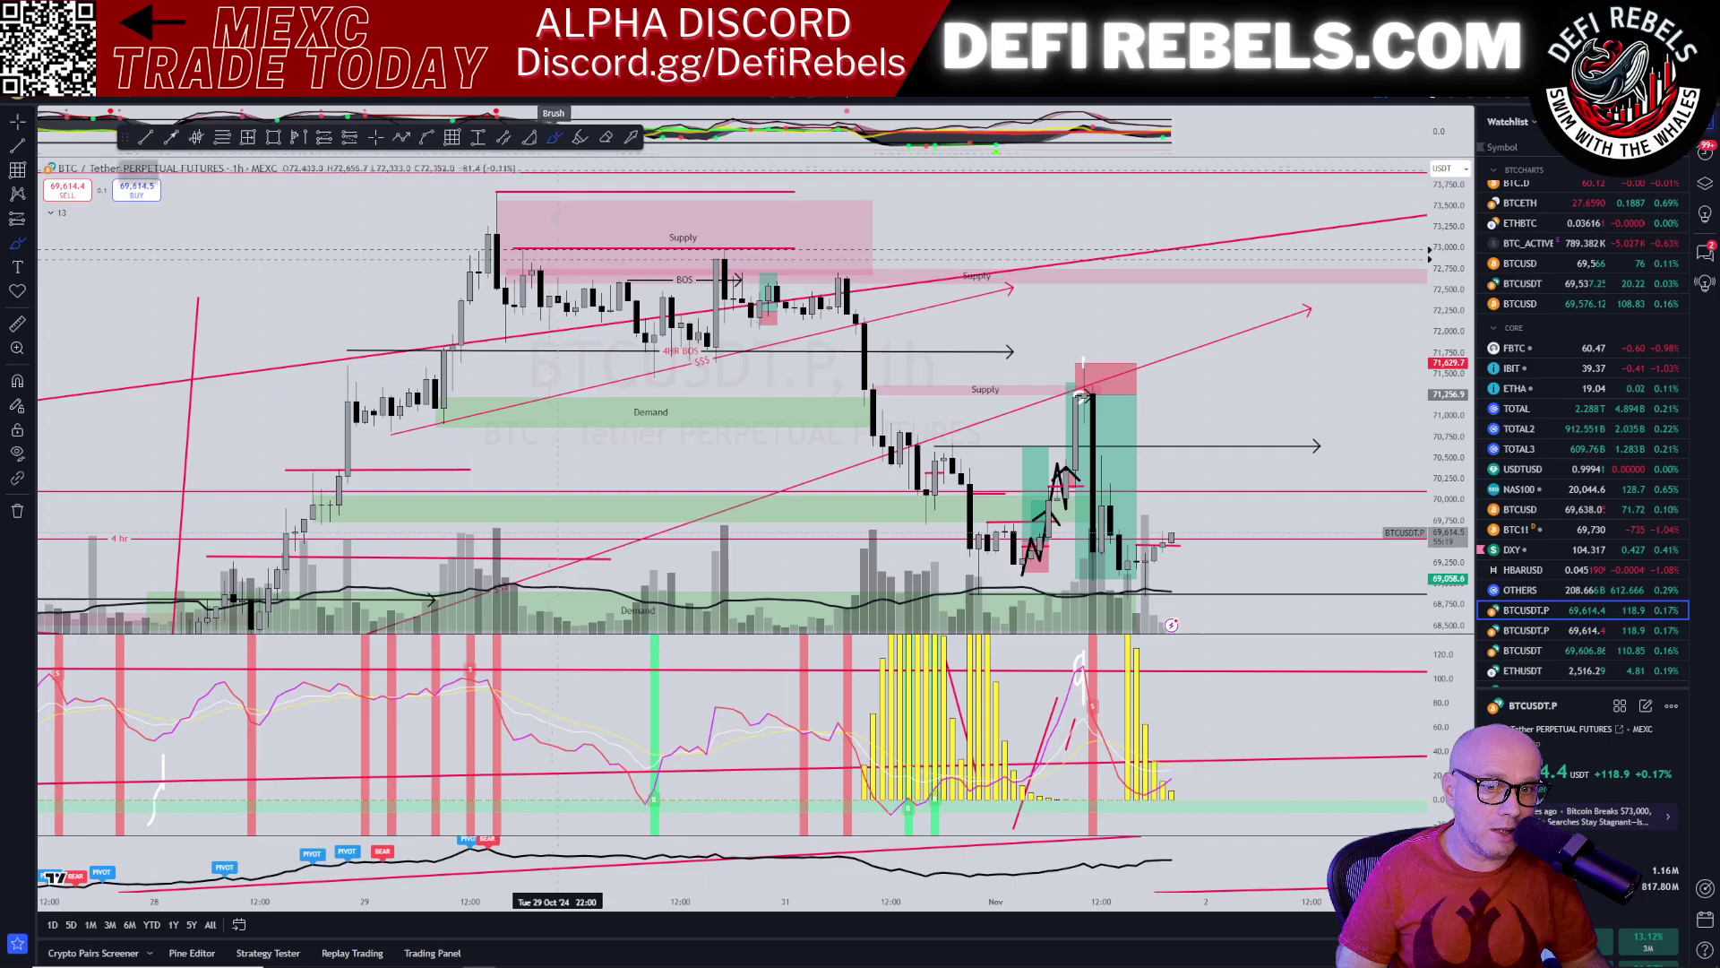
{"action": "mouse_move", "coordinate": [466, 665]}
{"action": "left_mouse_down"}
{"action": "mouse_move", "coordinate": [780, 744]}
{"action": "mouse_move", "coordinate": [839, 713]}
{"action": "left_mouse_up"}
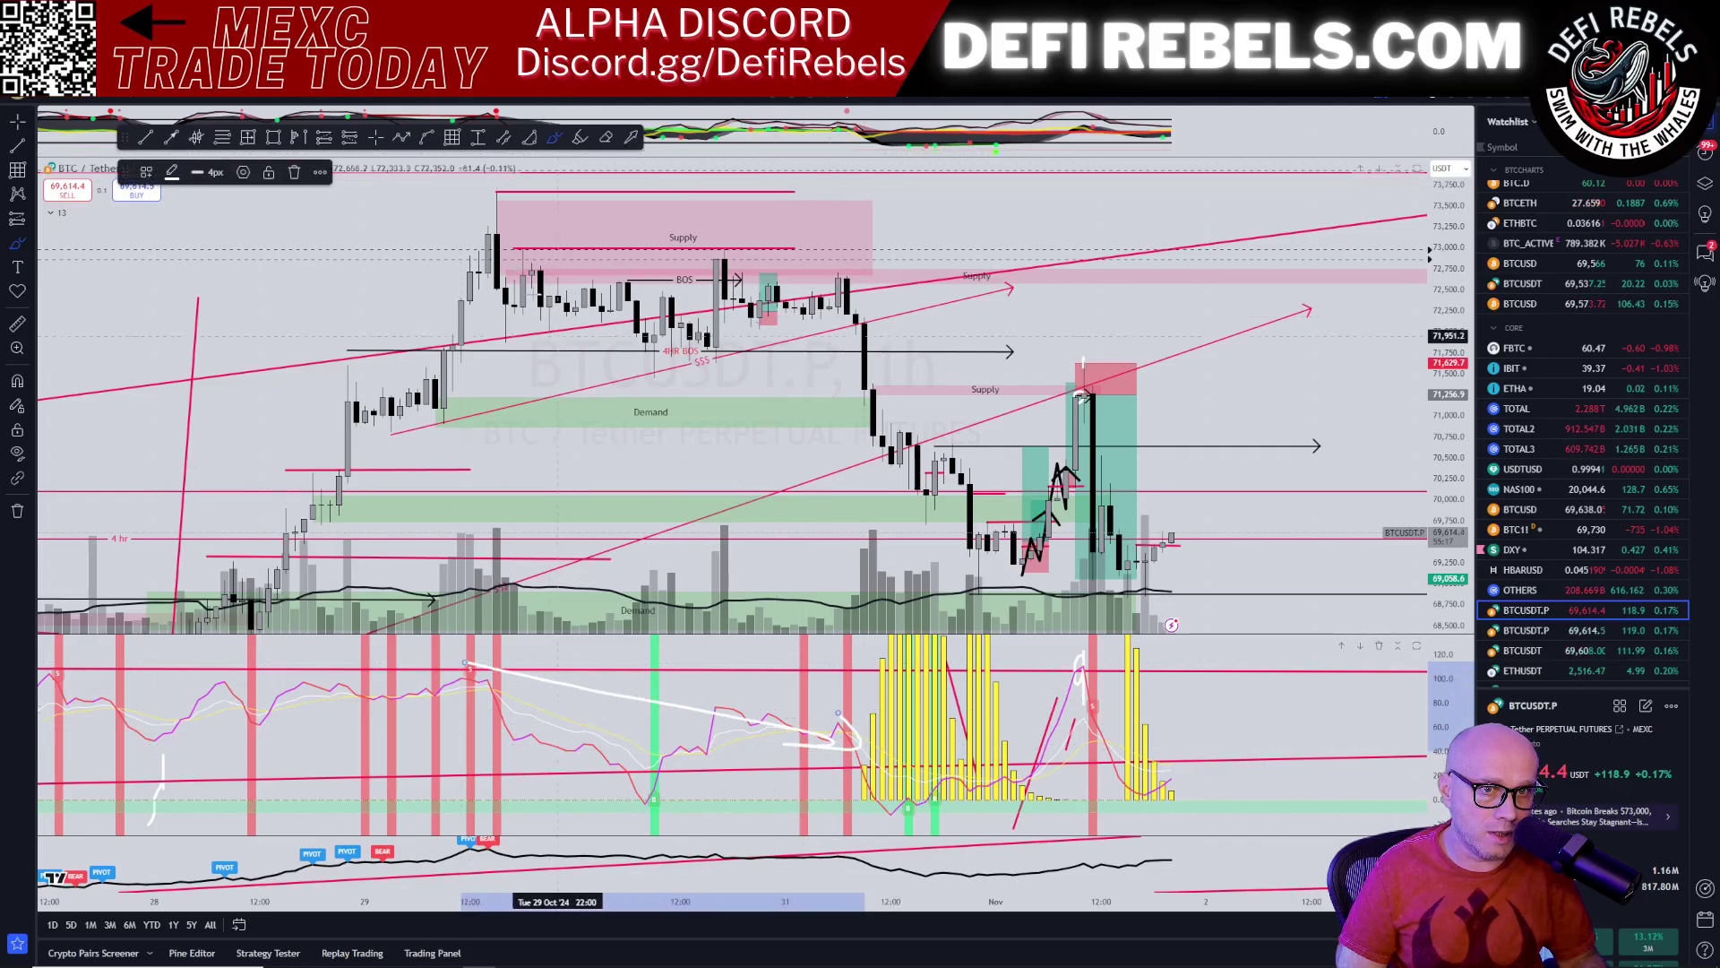
{"action": "left_click_drag", "start_coordinate": [499, 250], "coordinate": [847, 257]}
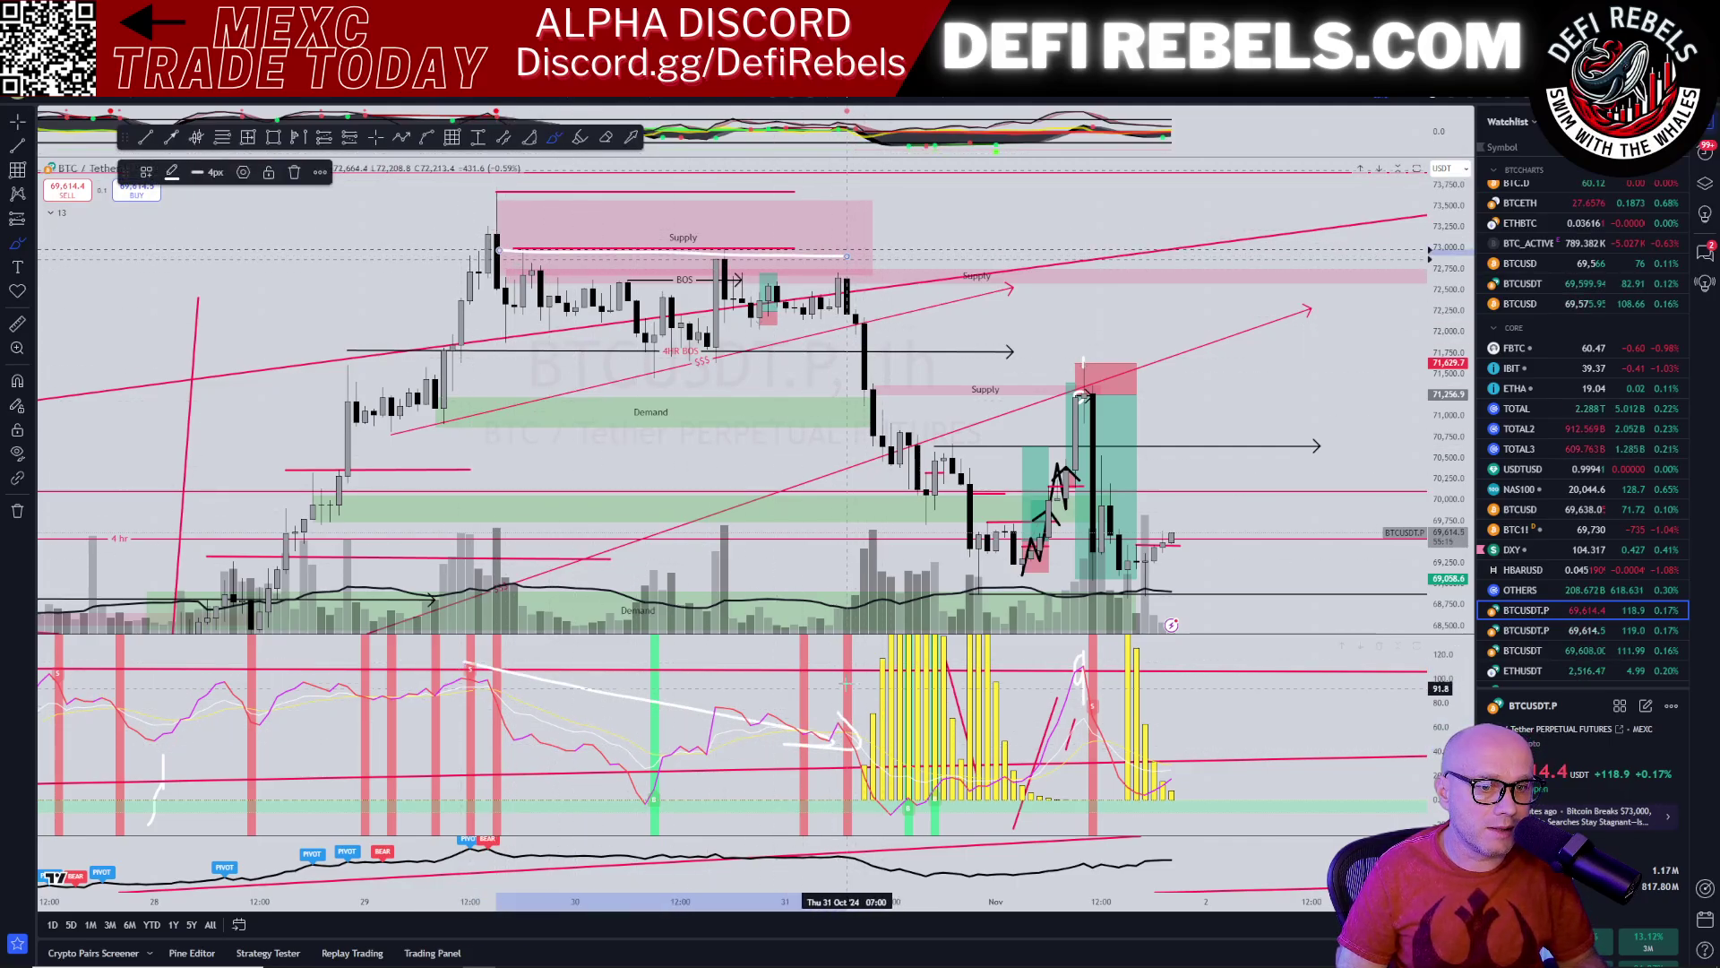
{"action": "mouse_move", "coordinate": [829, 713]}
{"action": "left_mouse_down"}
{"action": "mouse_move", "coordinate": [874, 688]}
{"action": "mouse_move", "coordinate": [926, 790]}
{"action": "left_mouse_up"}
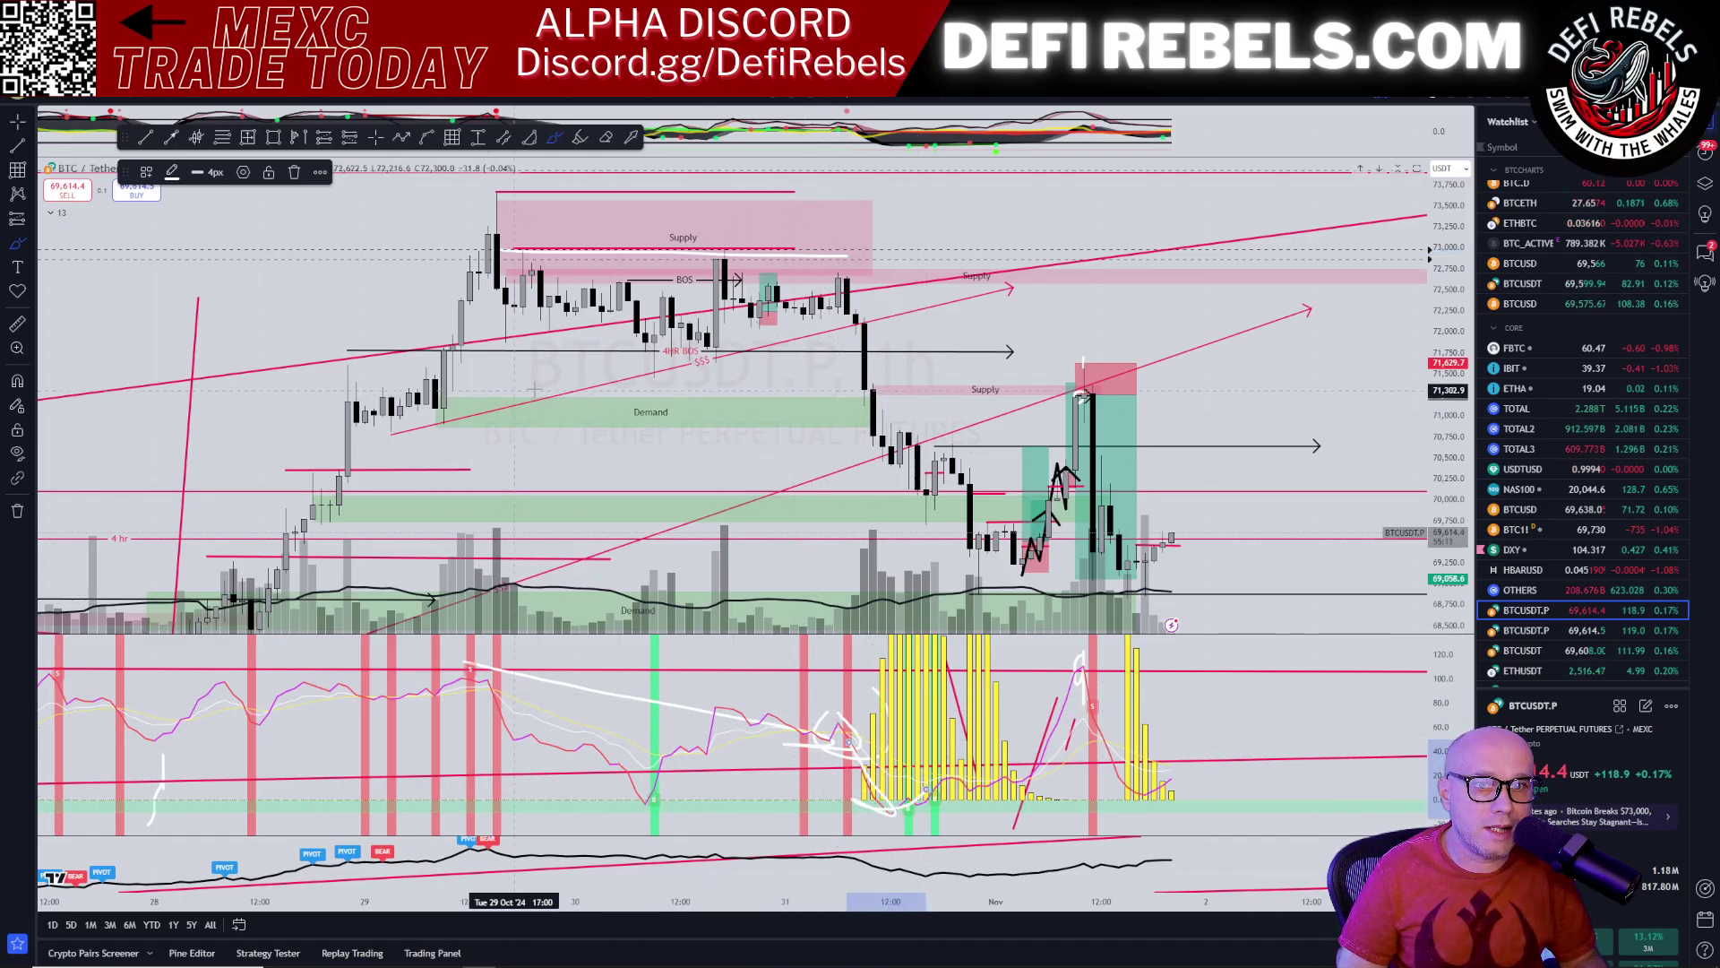
{"action": "left_click_drag", "start_coordinate": [461, 350], "coordinate": [909, 334]}
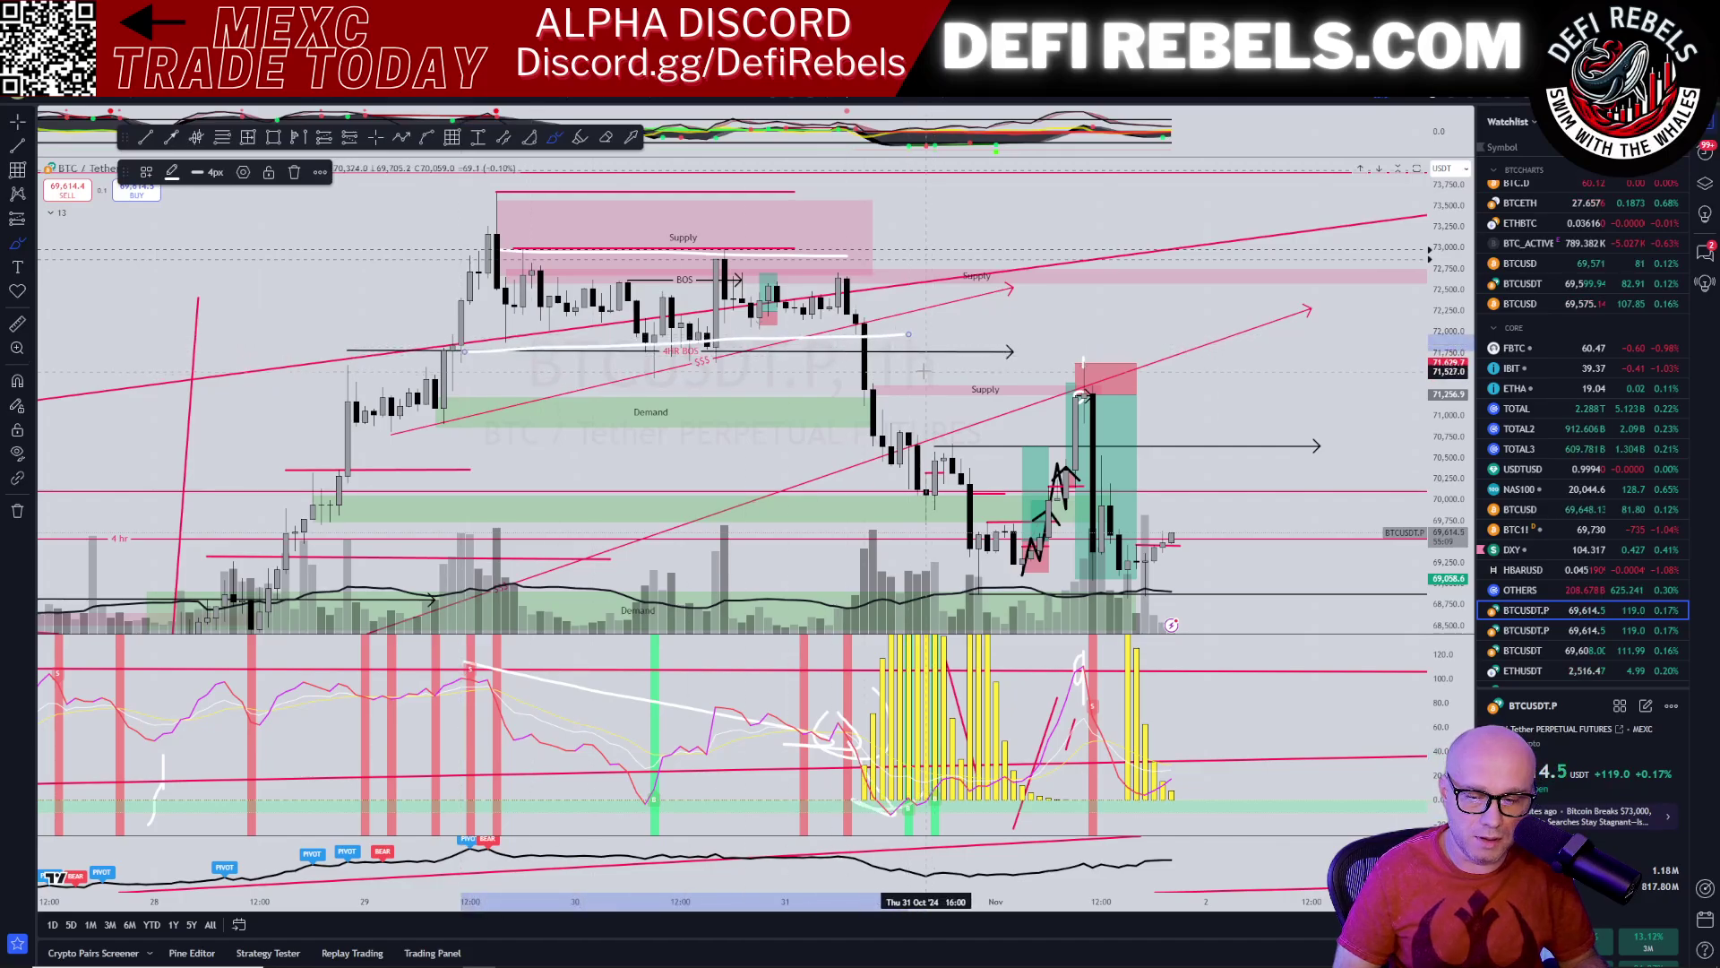
{"action": "key", "text": "Delete"}
{"action": "key", "text": "ctrl"}
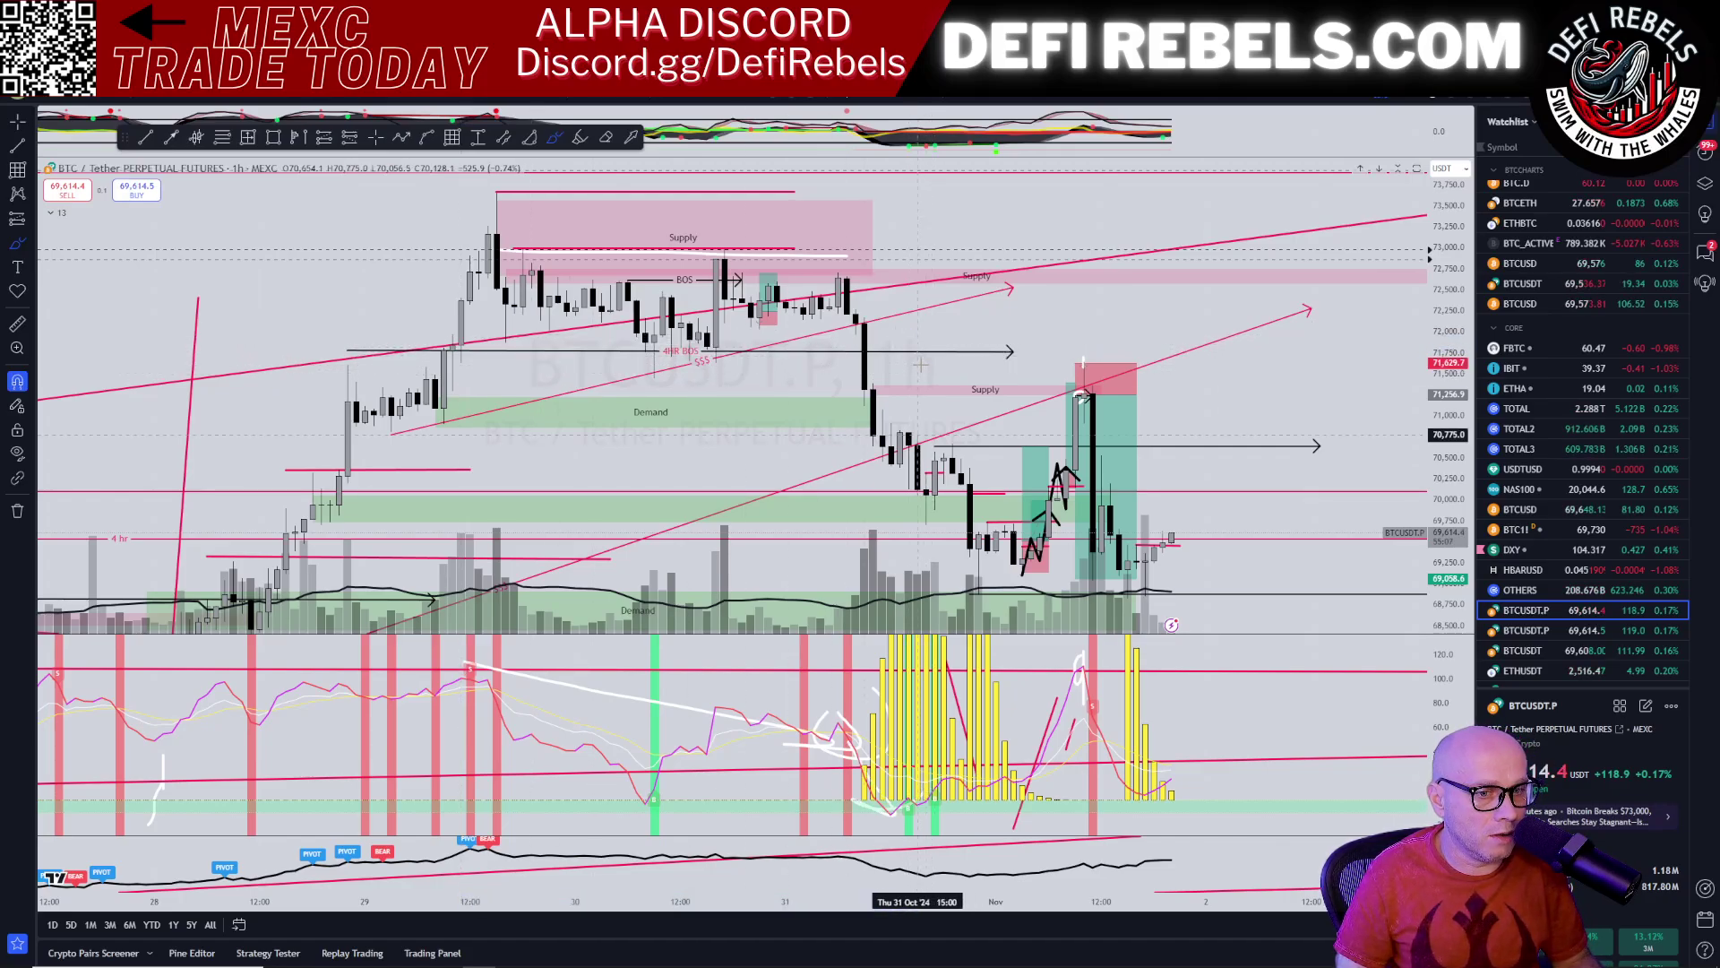
{"action": "key", "text": "Escape"}
Step: Maximize the price pane and view BTCUSDT.P on the 1D, 4h, 8h and 1h intervals
{"action": "double_click", "coordinate": [1094, 262]}
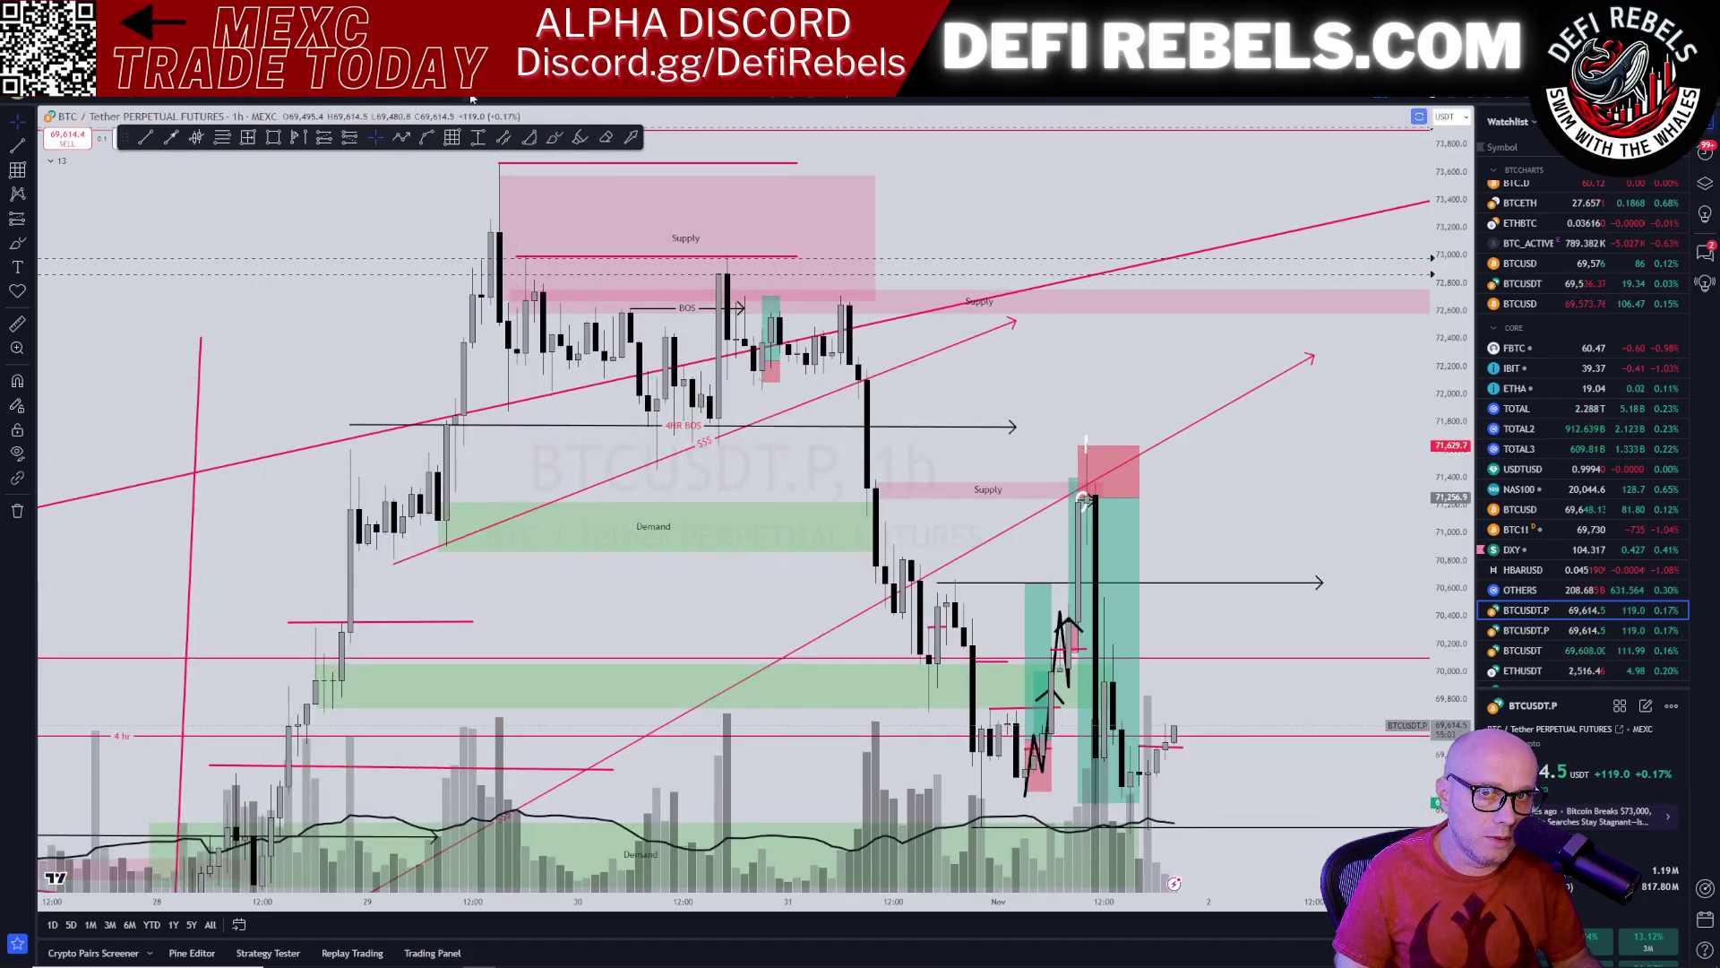
{"action": "left_click", "coordinate": [394, 87]}
{"action": "scroll", "coordinate": [954, 364], "scroll_direction": "up", "scroll_amount": 5}
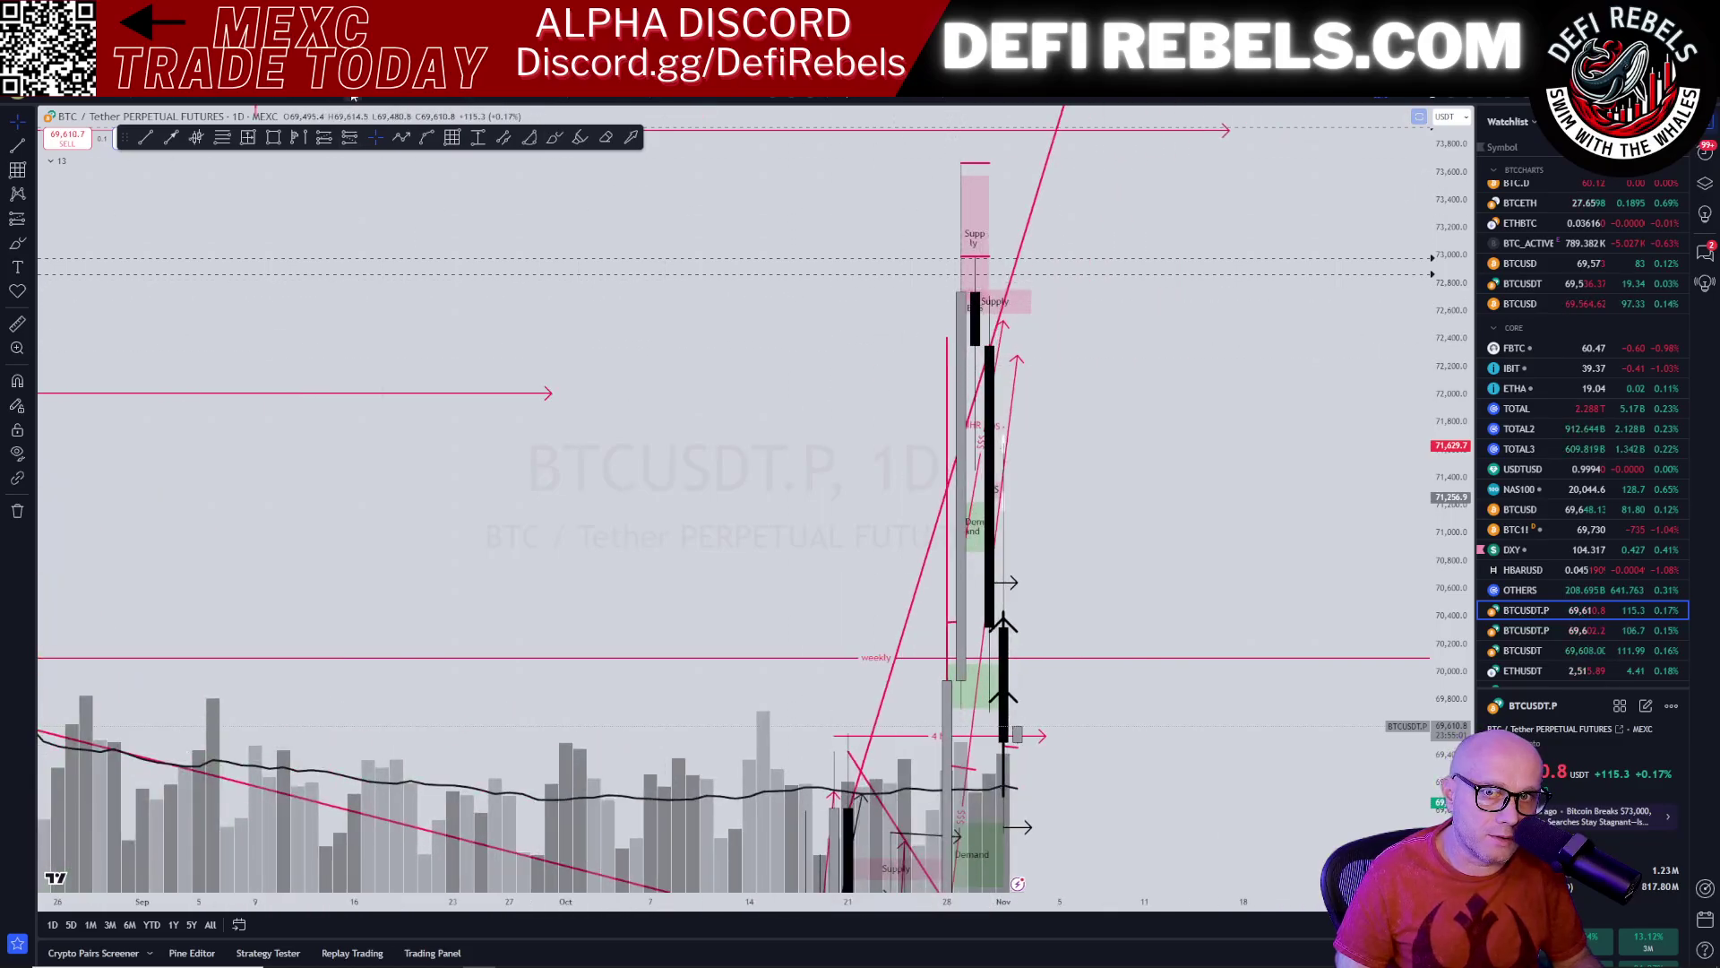
{"action": "left_click", "coordinate": [390, 95]}
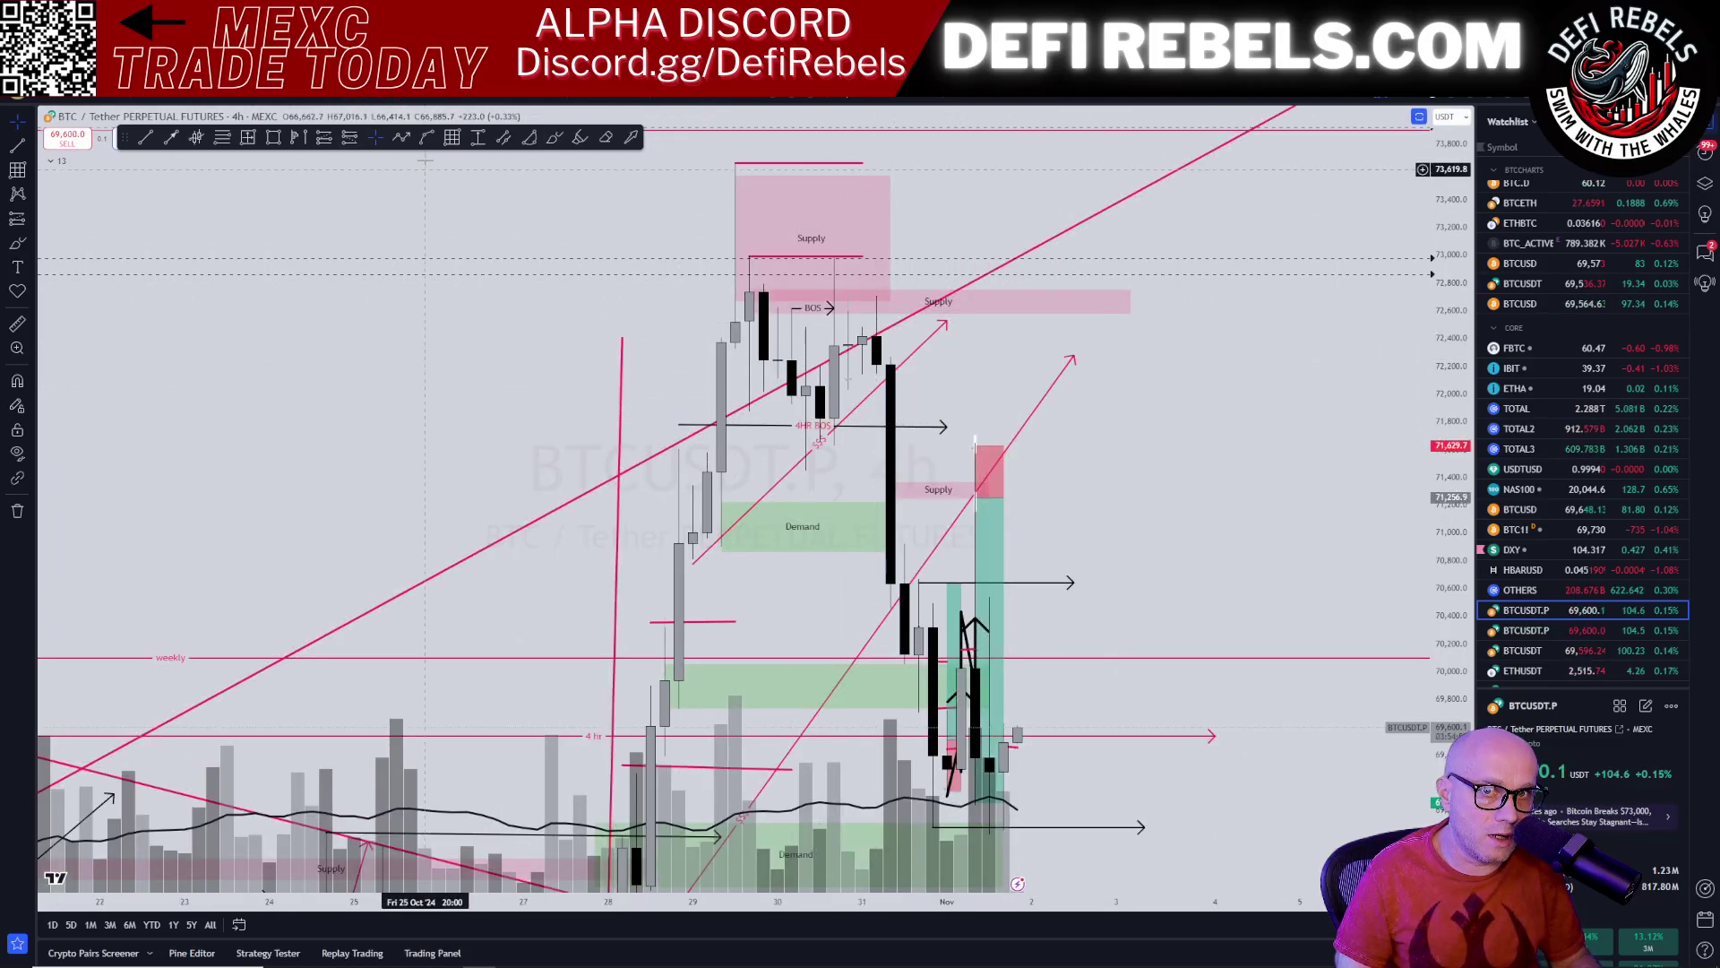
{"action": "left_click", "coordinate": [408, 93]}
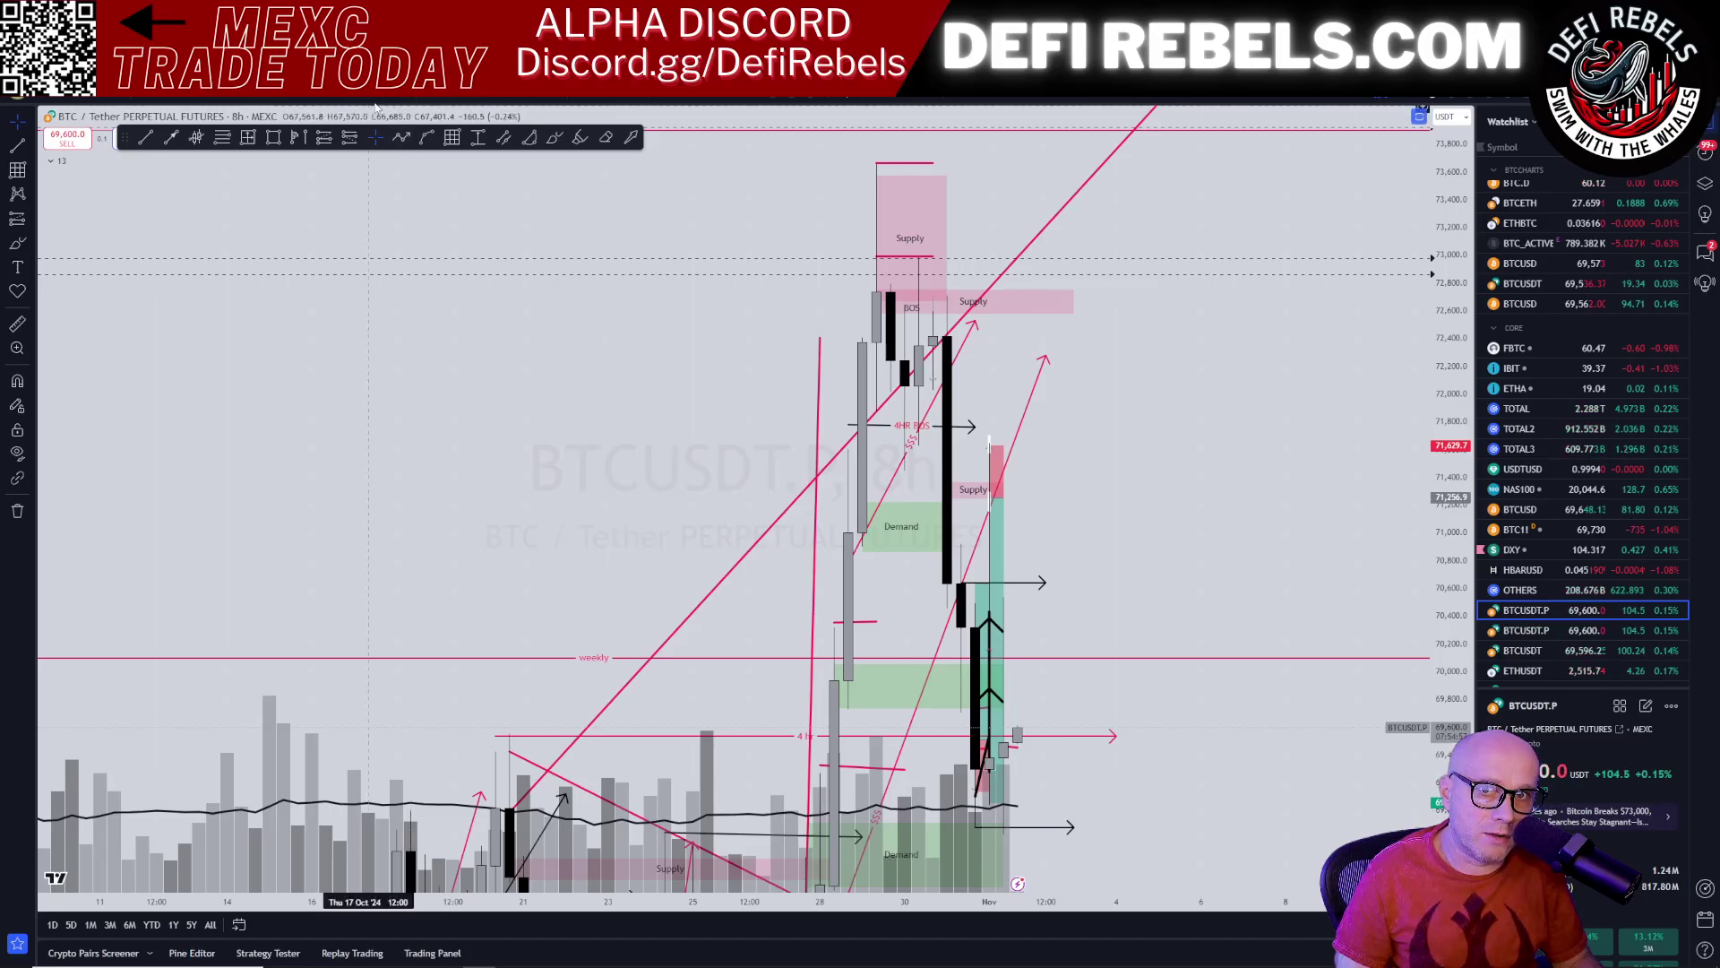
{"action": "left_click", "coordinate": [337, 98]}
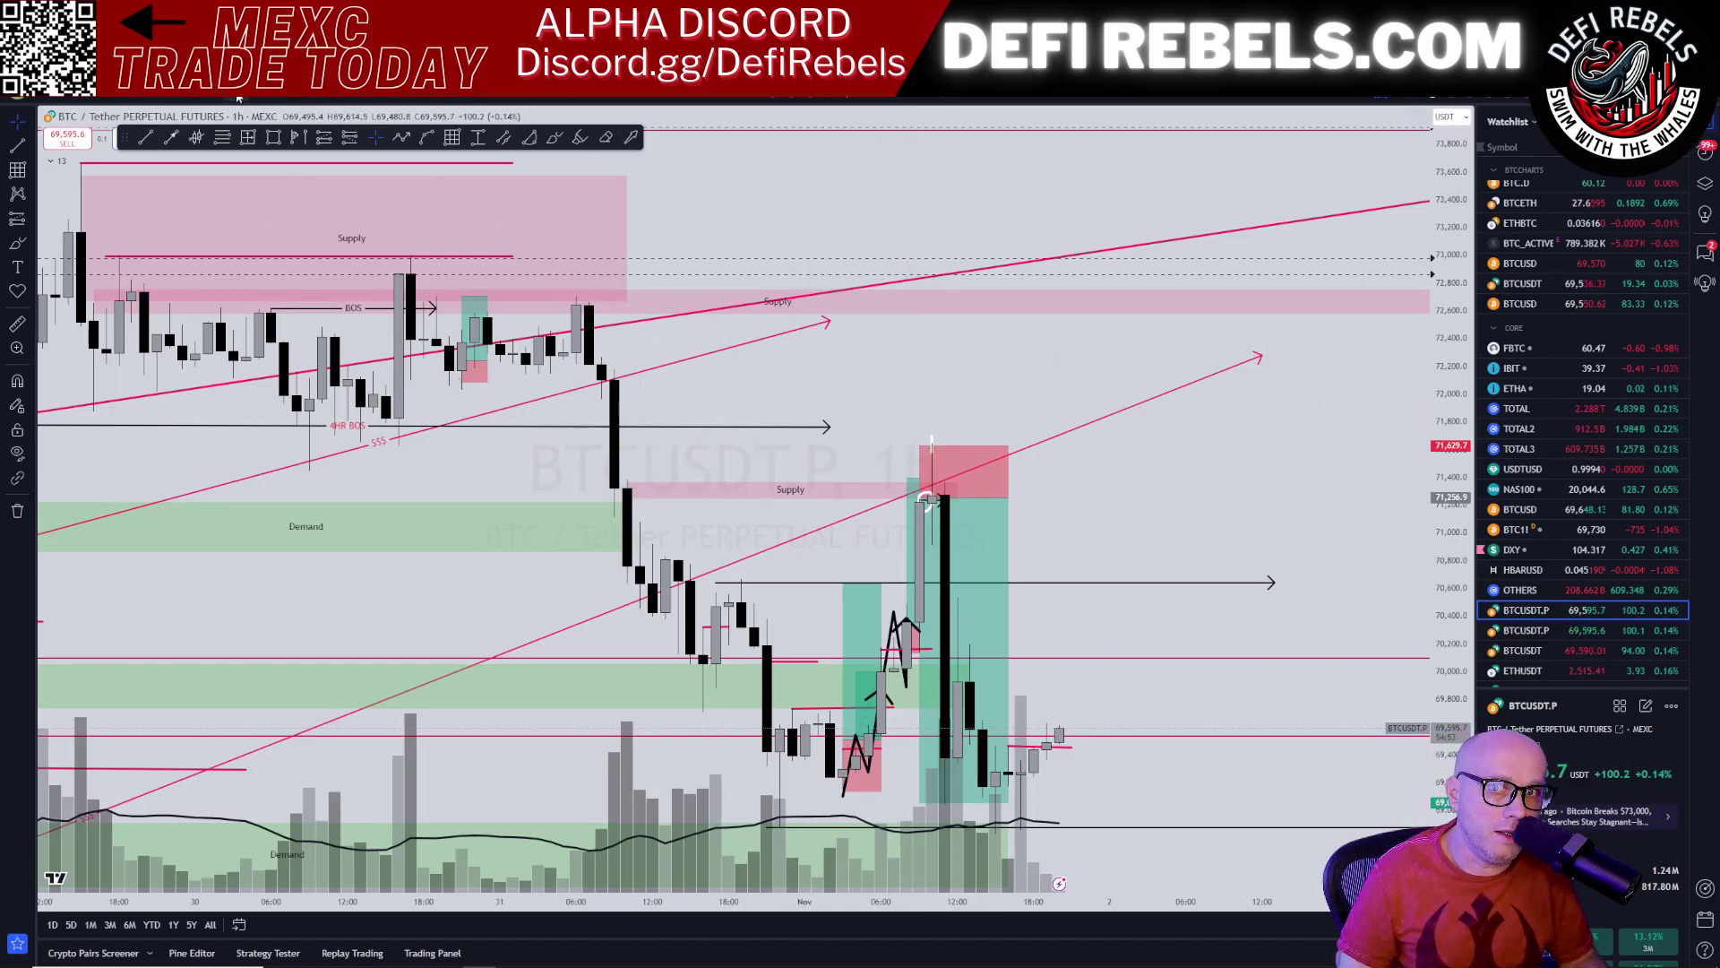
Step: Switch the chart to the 15-minute interval and inspect the long position drawn on the late October 30 candles
{"action": "left_click", "coordinate": [294, 97]}
{"action": "scroll", "coordinate": [862, 386], "scroll_direction": "down", "scroll_amount": 9}
{"action": "scroll", "coordinate": [866, 386], "scroll_direction": "down", "scroll_amount": 1}
{"action": "right_click", "coordinate": [853, 362]}
{"action": "left_click_drag", "start_coordinate": [782, 355], "coordinate": [1093, 382]}
{"action": "left_click", "coordinate": [904, 371]}
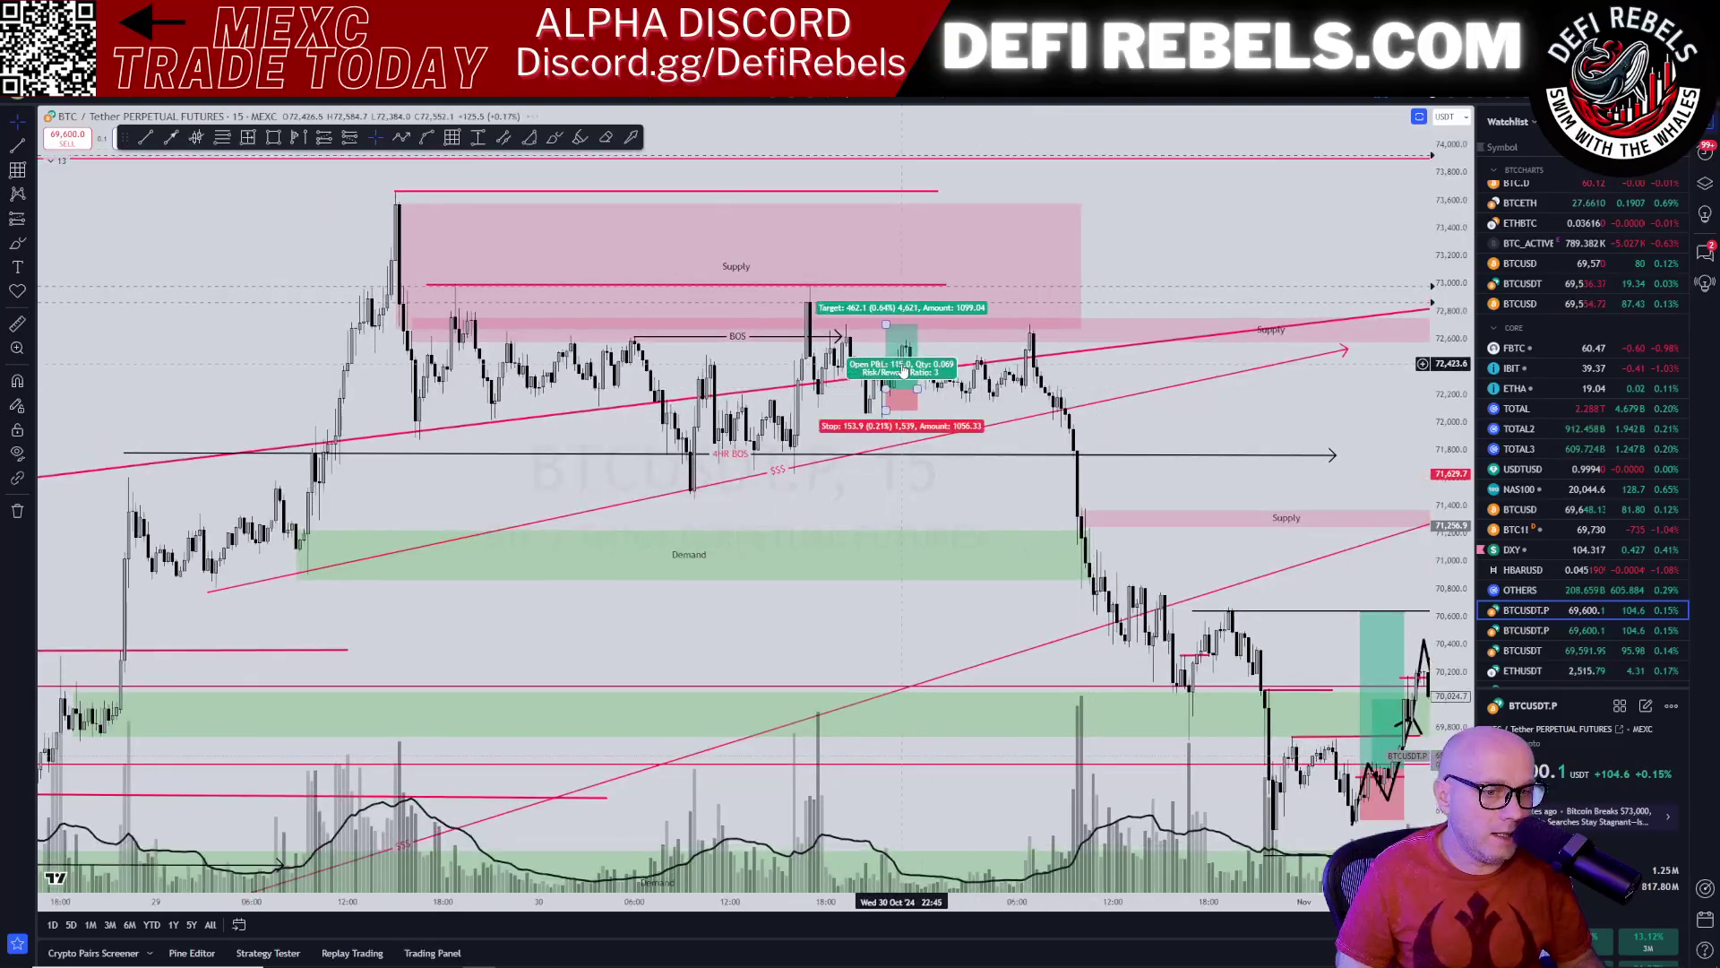
{"action": "left_click", "coordinate": [801, 367]}
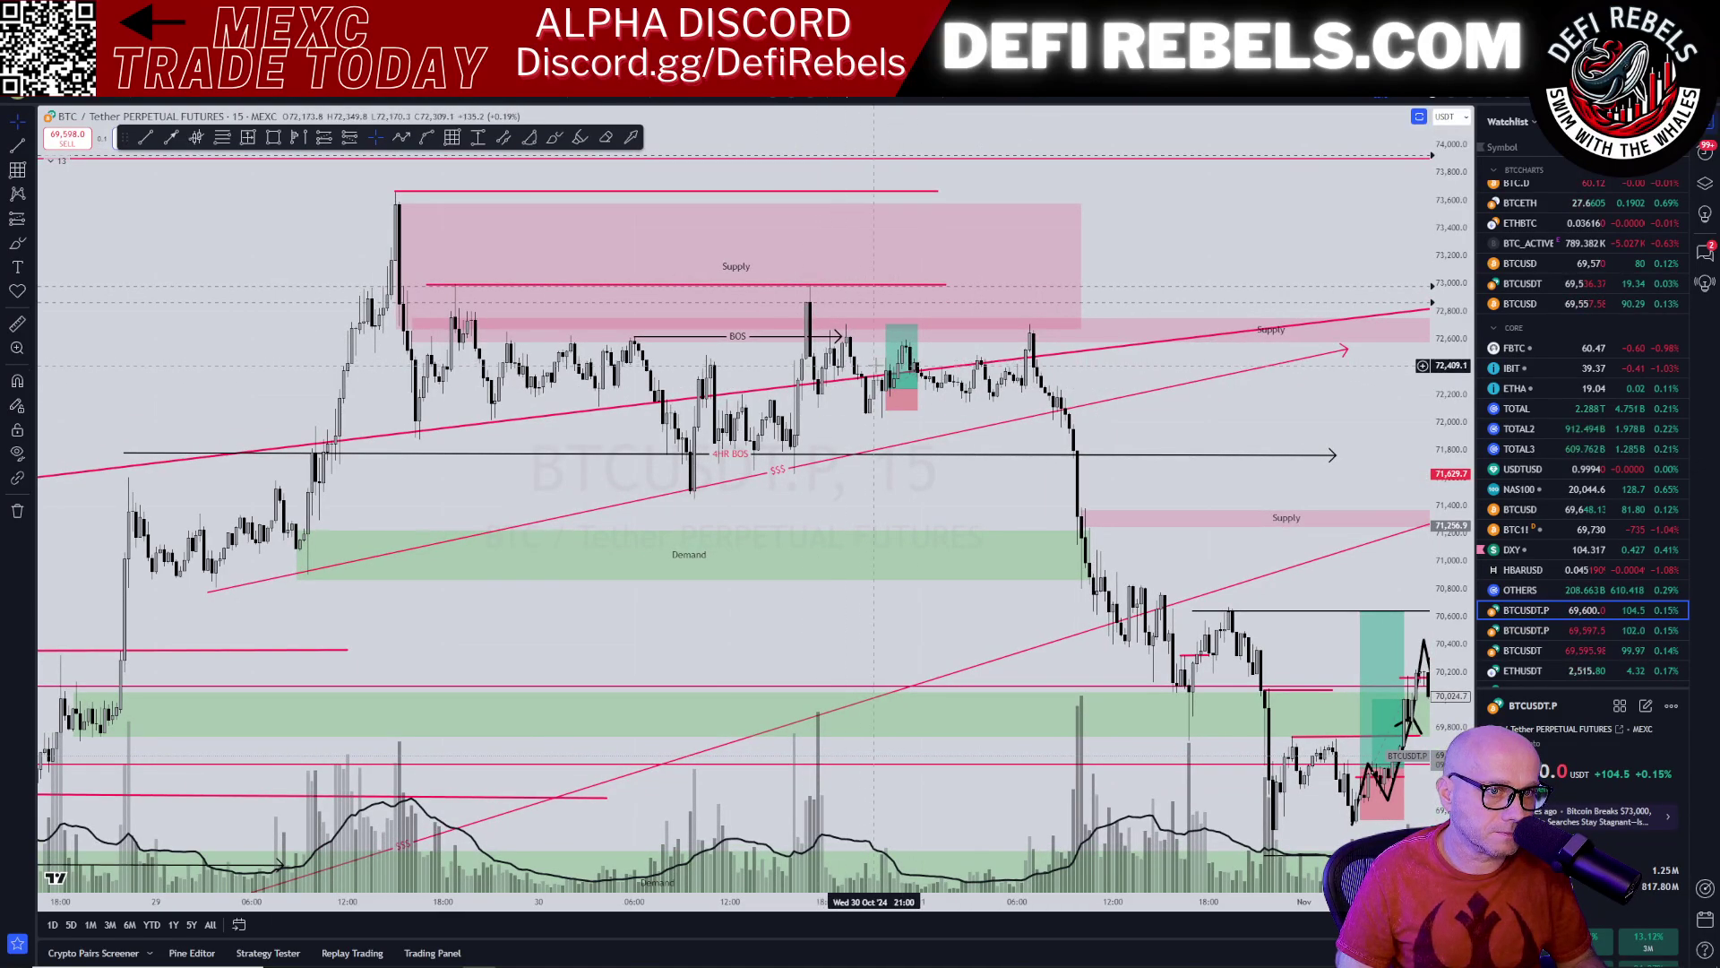
Step: Raise the large supply zone's lower edge to about 73,200 and move the narrow supply zone up to about 72,700–72,870
{"action": "scroll", "coordinate": [591, 377], "scroll_direction": "up", "scroll_amount": 5}
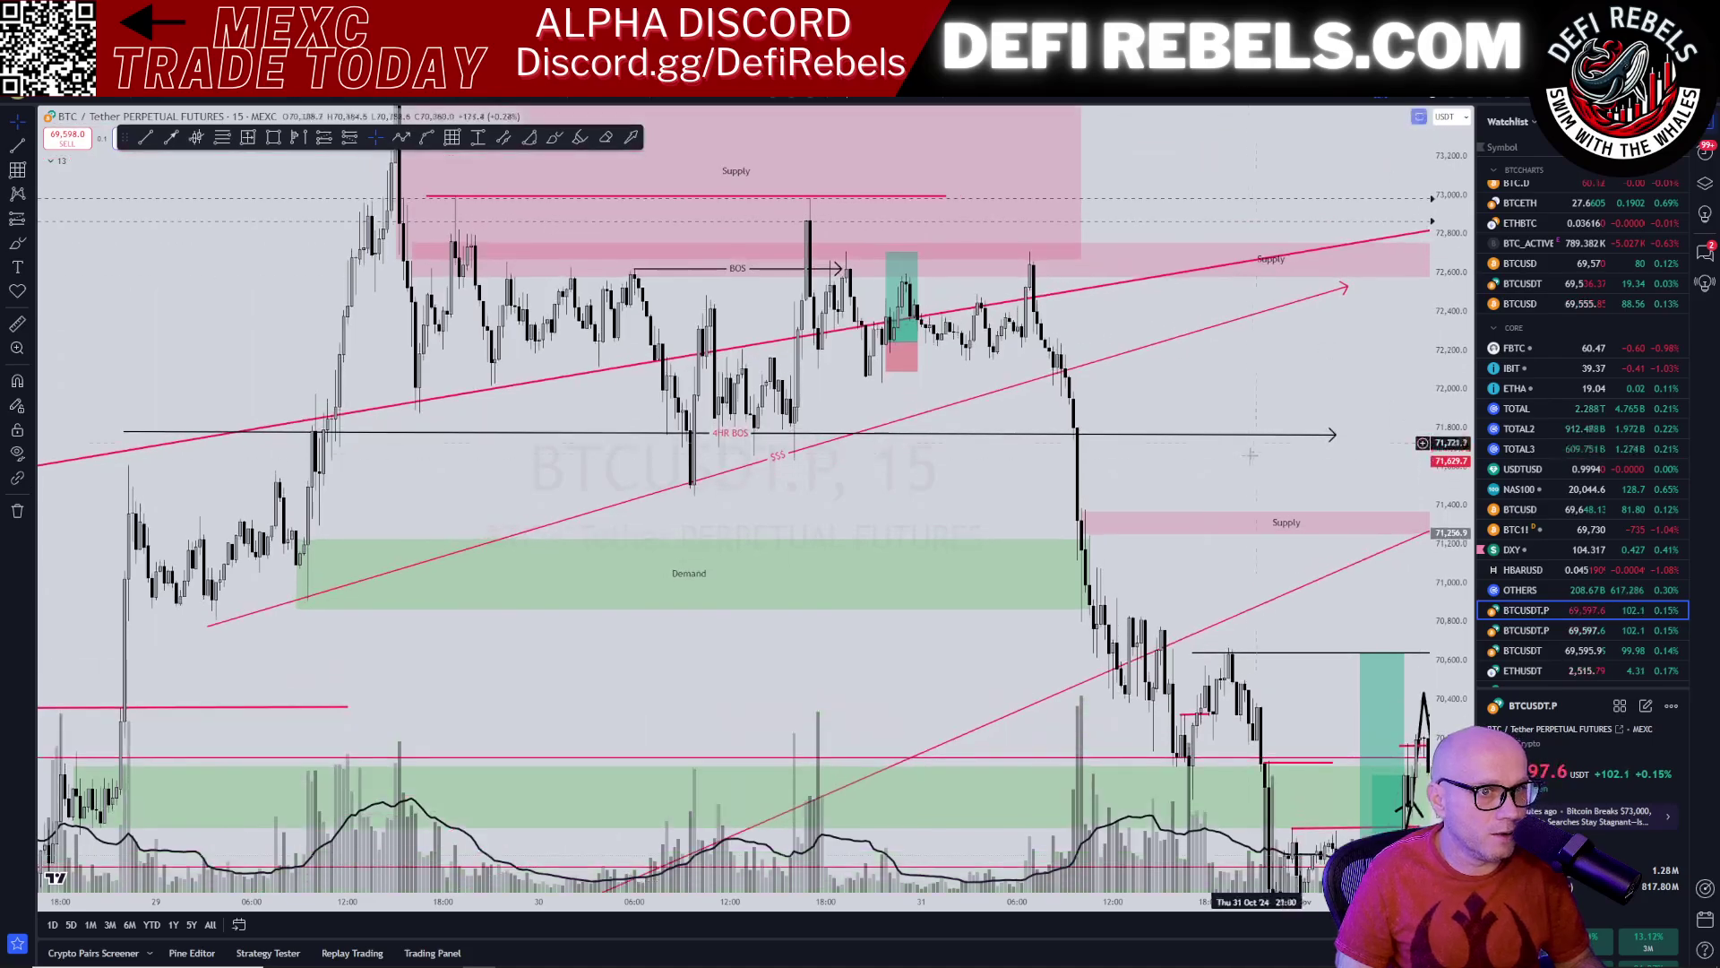
{"action": "left_click_drag", "start_coordinate": [592, 378], "coordinate": [867, 458]}
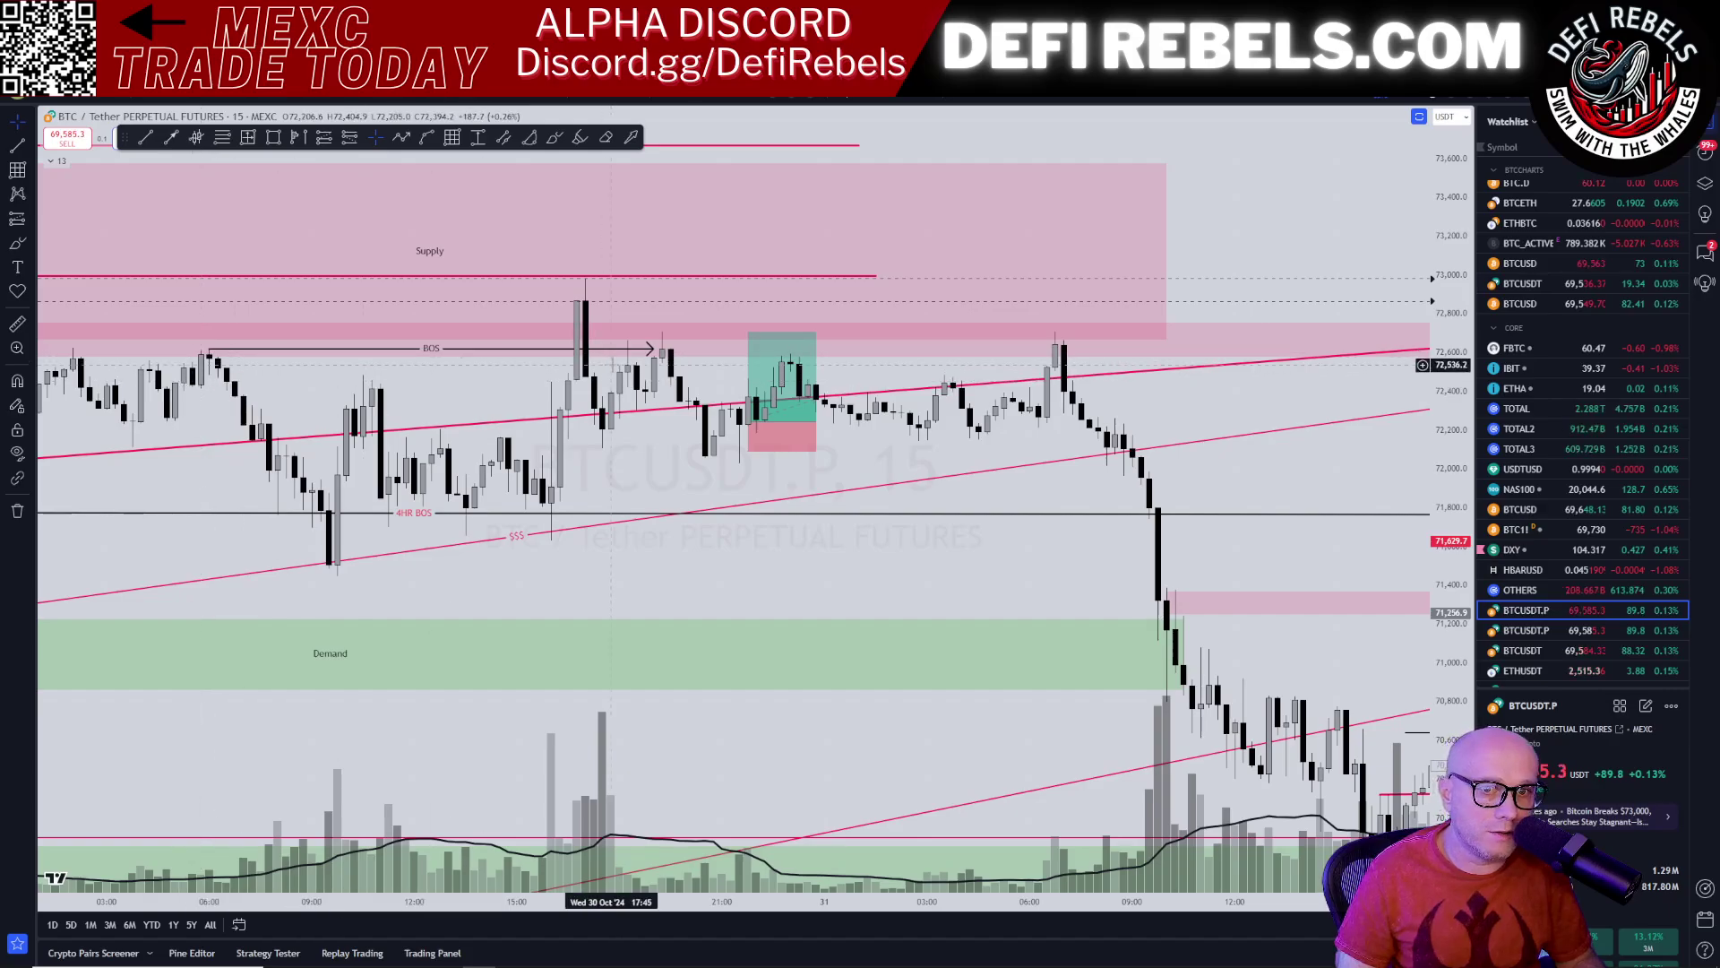
{"action": "left_click_drag", "start_coordinate": [654, 456], "coordinate": [679, 480]}
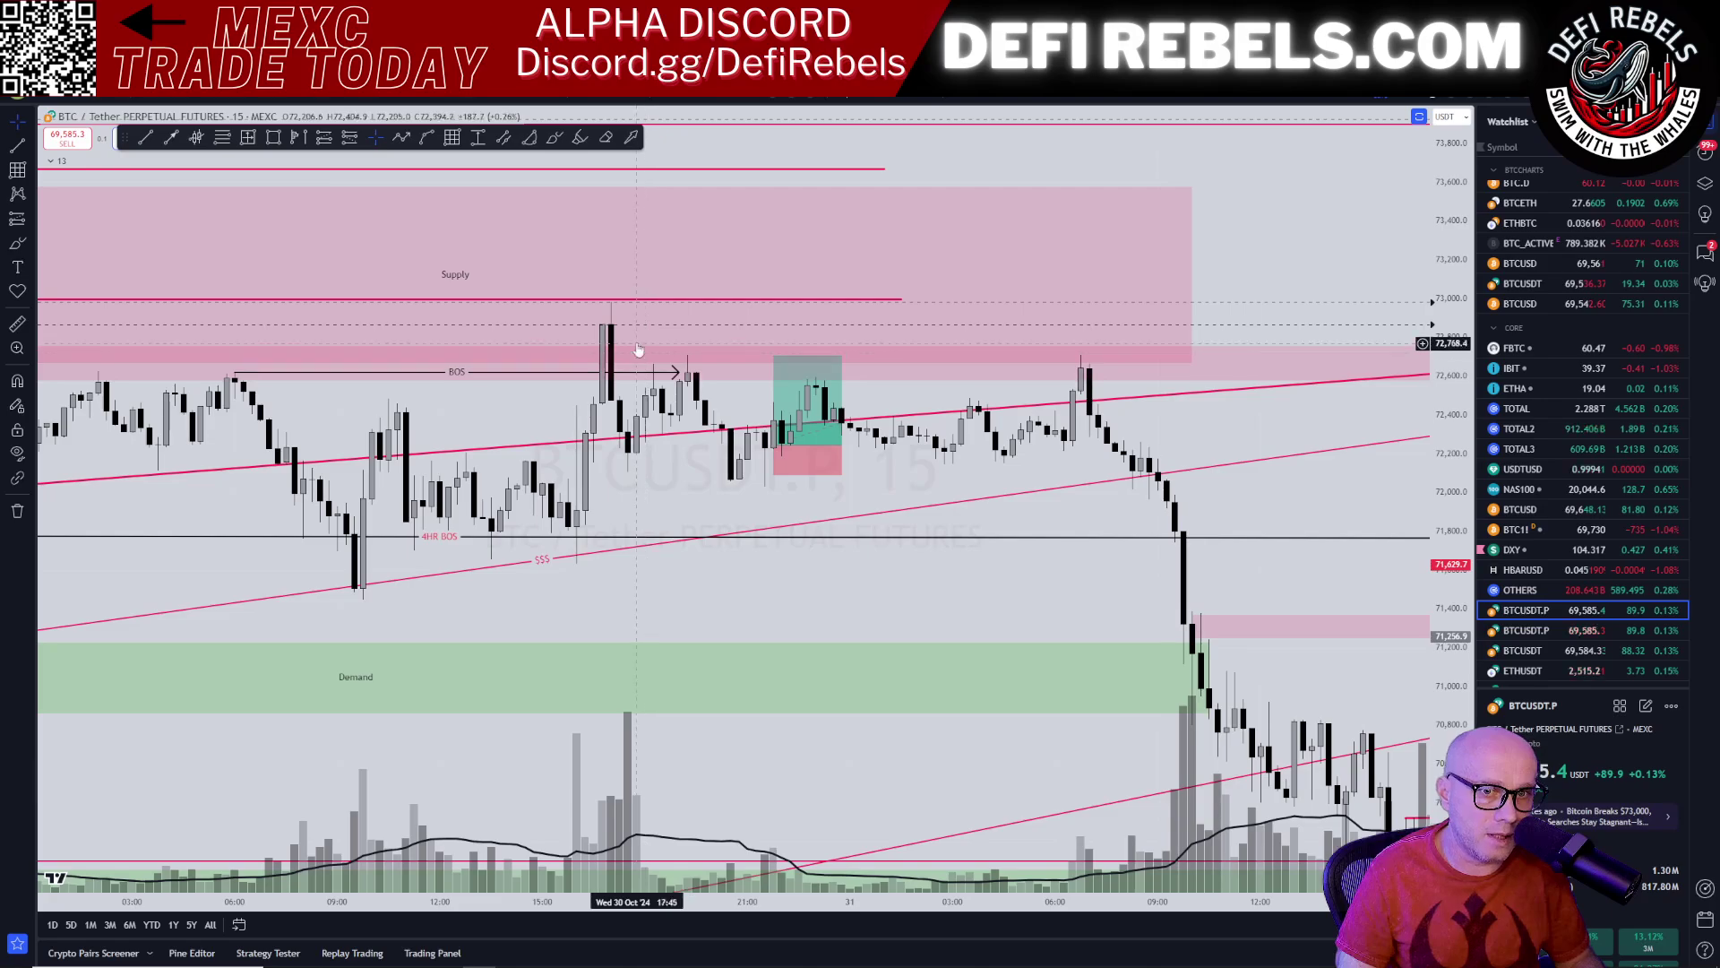
{"action": "left_click", "coordinate": [457, 362]}
{"action": "left_click_drag", "start_coordinate": [457, 363], "coordinate": [458, 261]}
{"action": "left_click_drag", "start_coordinate": [646, 363], "coordinate": [651, 316]}
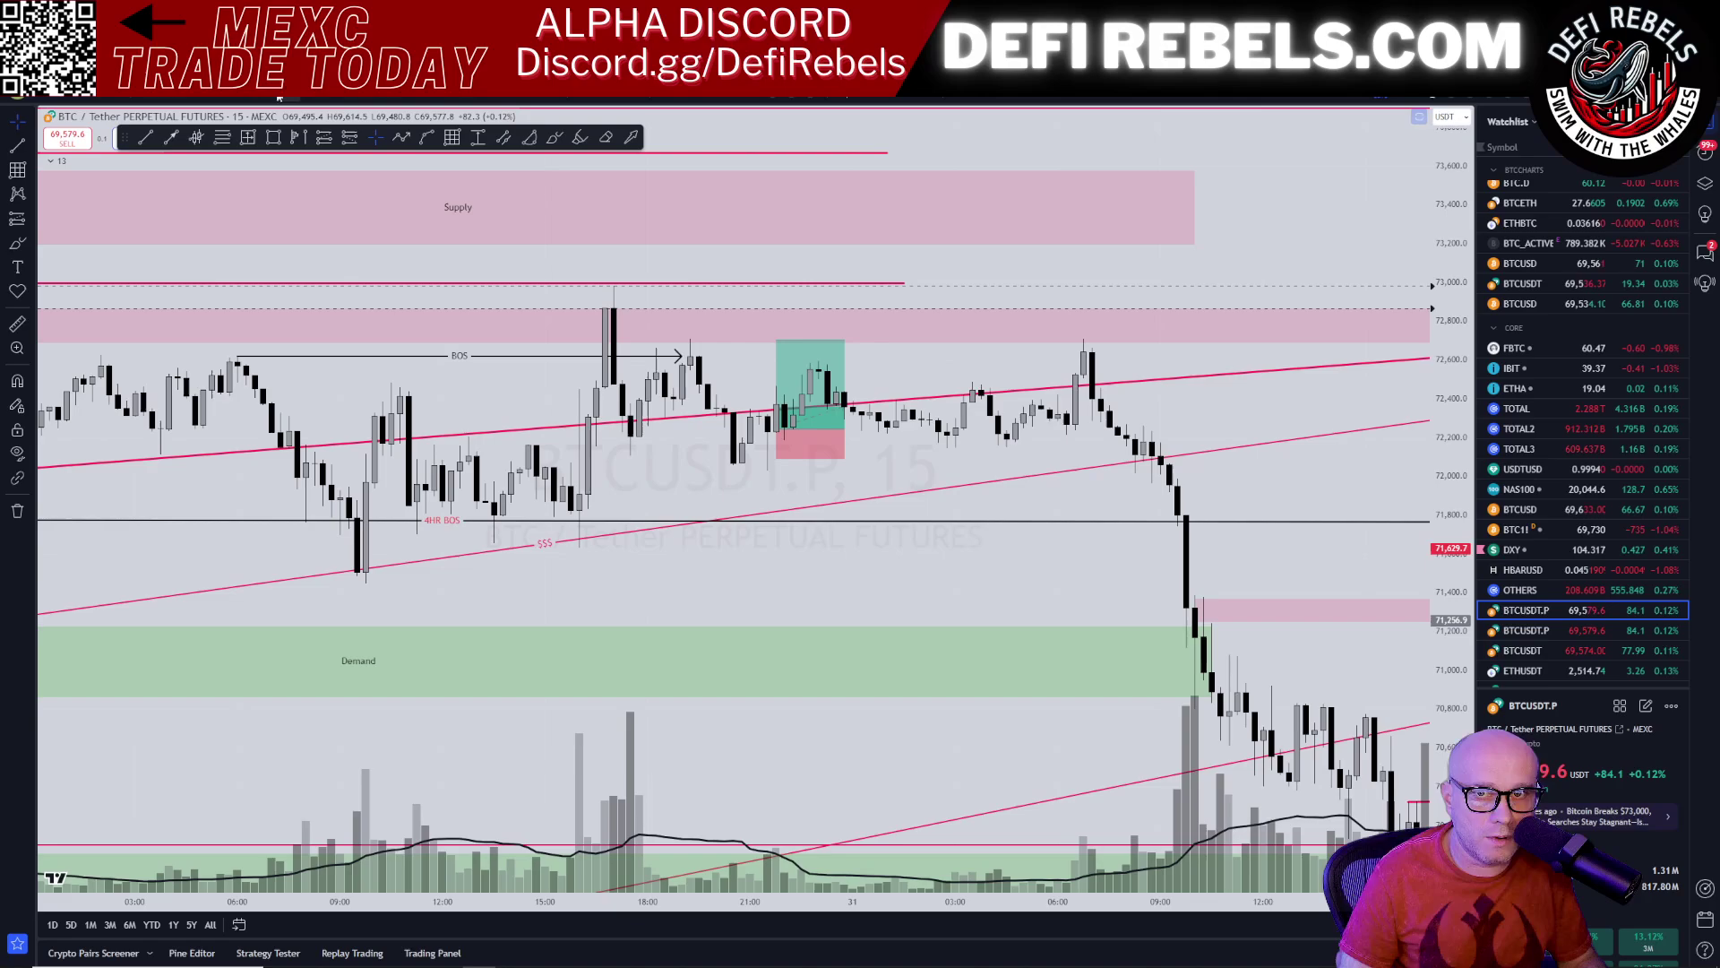
Step: Draw a zigzag path through the swings from the October 30 low to an arrow at about 72,720 on October 31
{"action": "left_click", "coordinate": [401, 137]}
{"action": "left_click", "coordinate": [357, 546]}
{"action": "left_click", "coordinate": [409, 392]}
{"action": "left_click", "coordinate": [503, 539]}
{"action": "left_click", "coordinate": [545, 445]}
{"action": "left_click", "coordinate": [588, 524]}
{"action": "left_click", "coordinate": [614, 308]}
{"action": "left_click", "coordinate": [742, 460]}
{"action": "left_click", "coordinate": [802, 361]}
{"action": "left_click", "coordinate": [998, 461]}
{"action": "double_click", "coordinate": [1092, 385]}
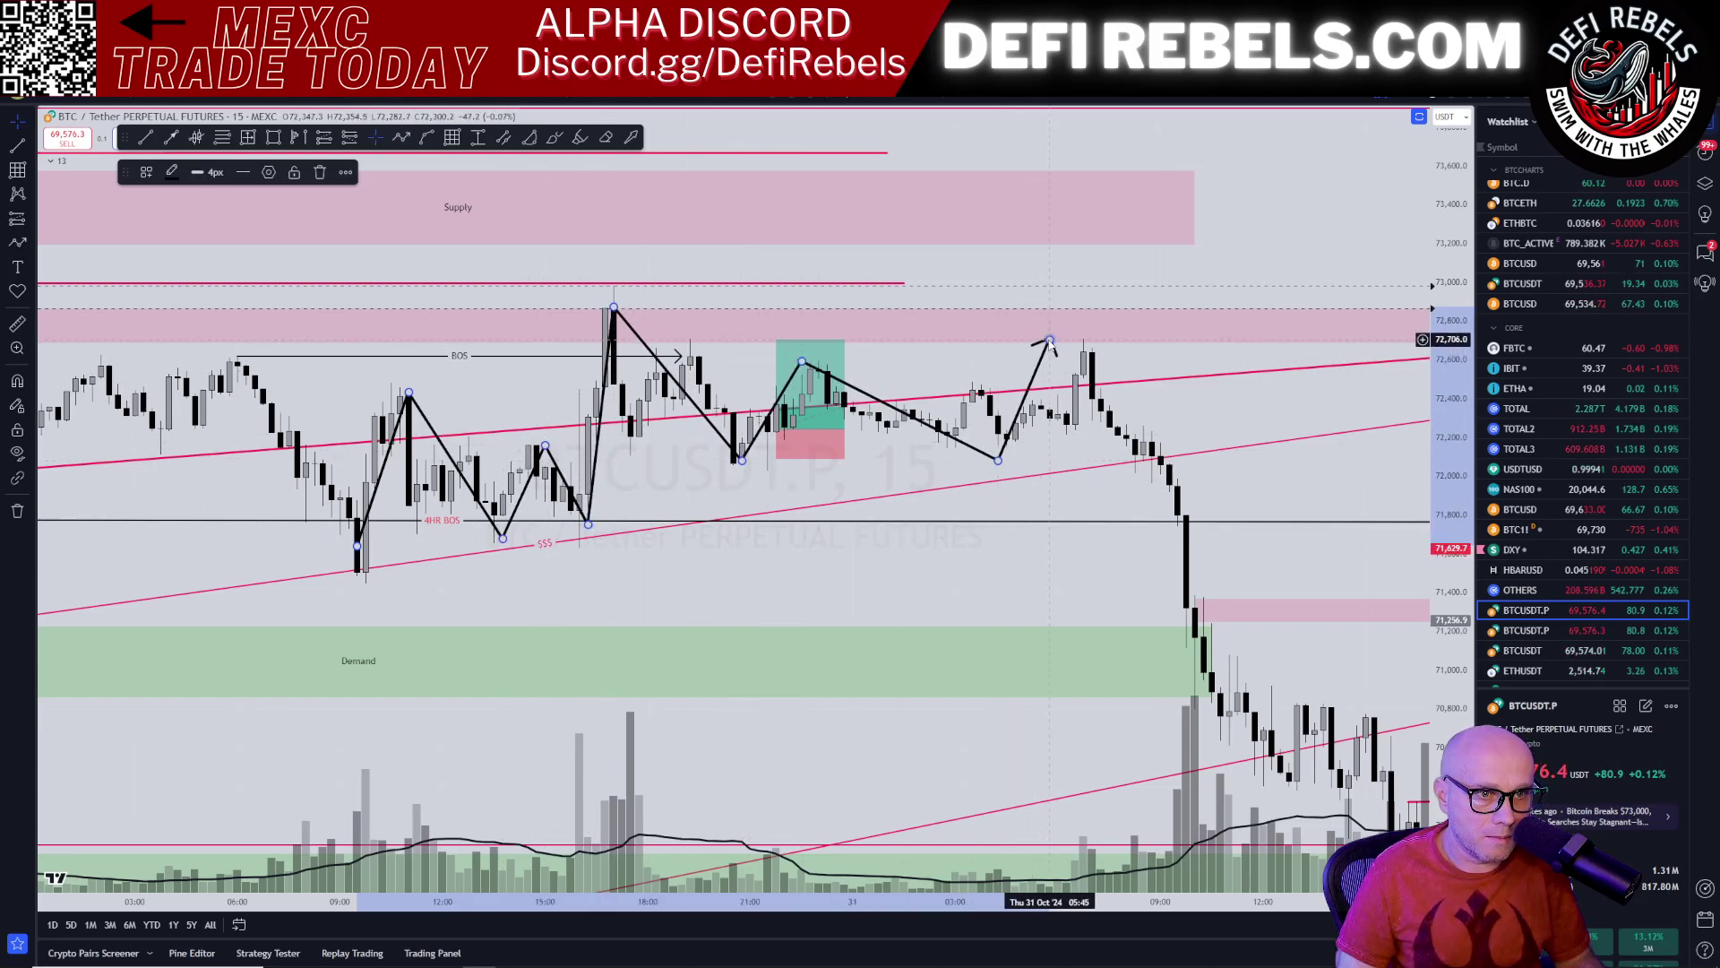
{"action": "left_click_drag", "start_coordinate": [1092, 386], "coordinate": [1075, 336]}
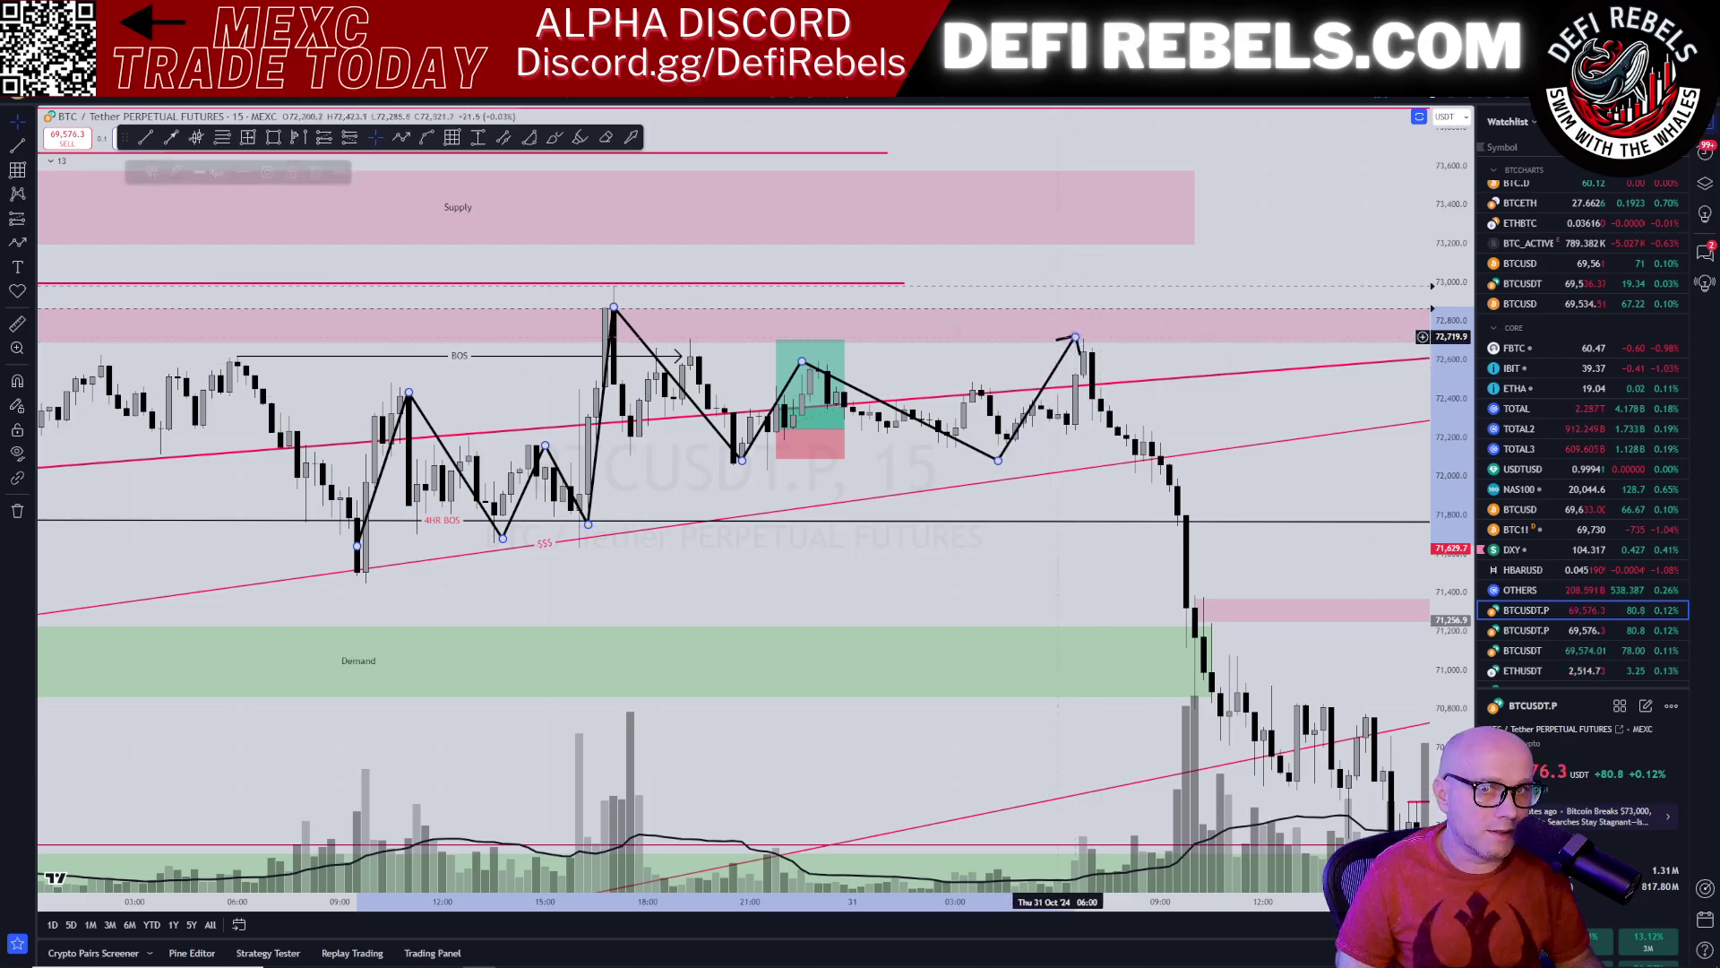
Step: Draw a path arrow from the October 31 high down to about 71,347 at the lower supply zone
{"action": "left_click", "coordinate": [402, 137]}
{"action": "left_click", "coordinate": [1075, 347]}
{"action": "double_click", "coordinate": [1212, 604]}
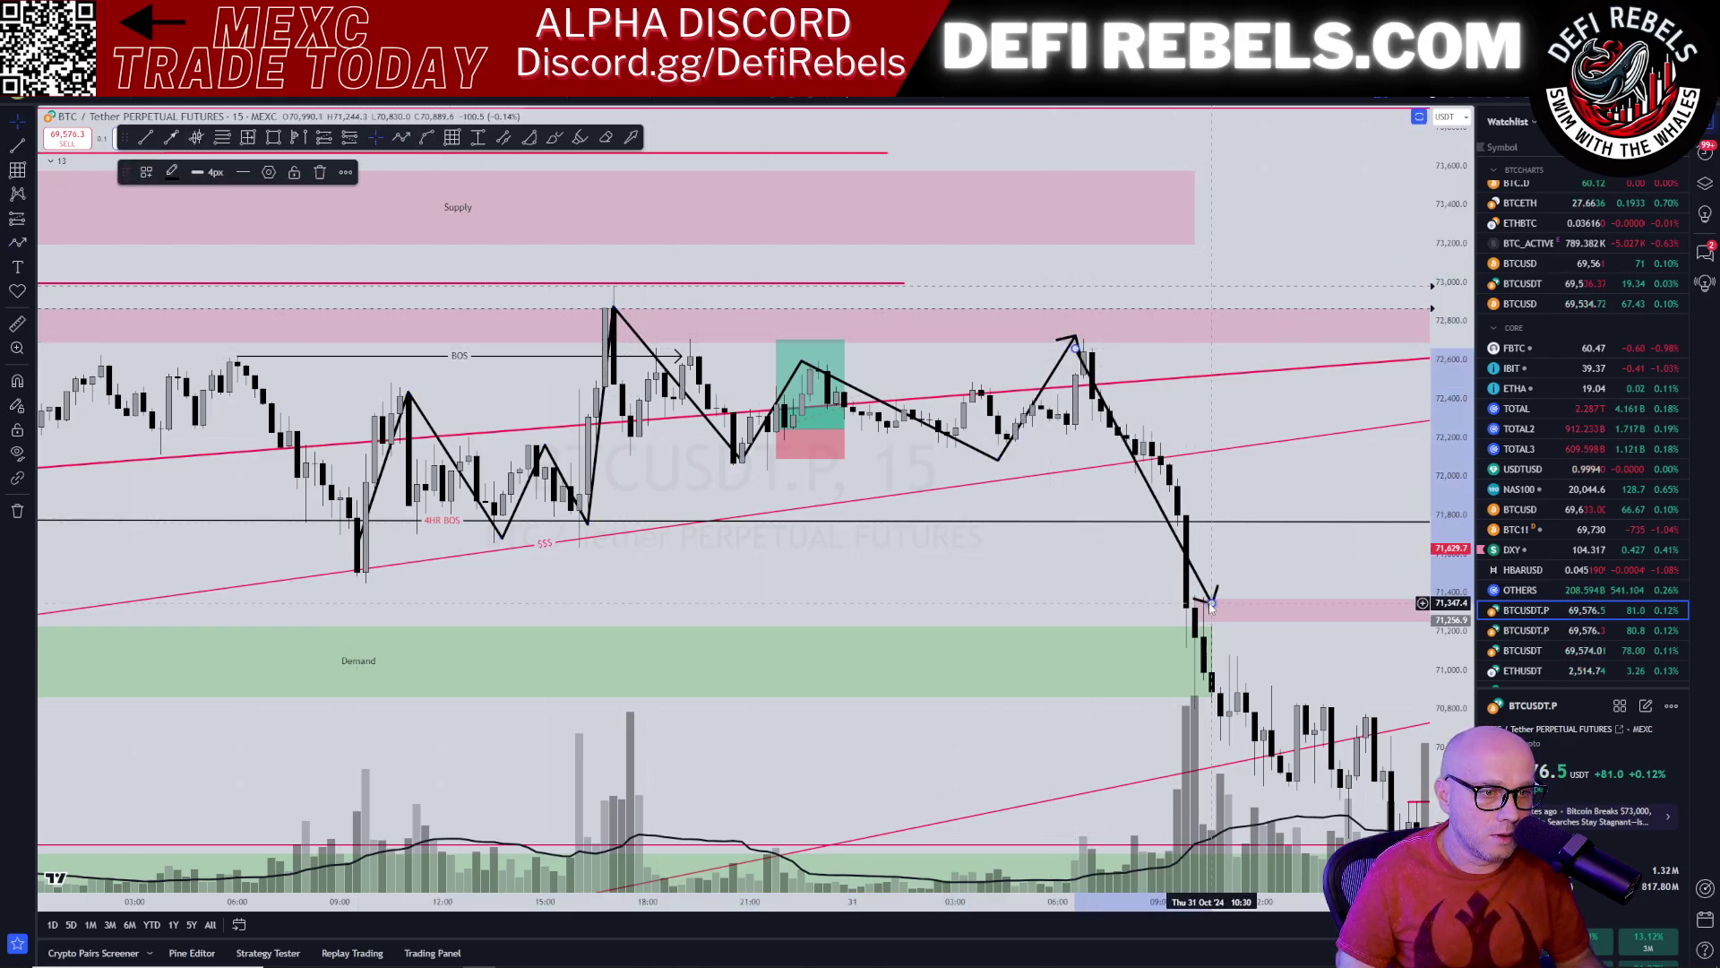
{"action": "left_click", "coordinate": [1111, 355]}
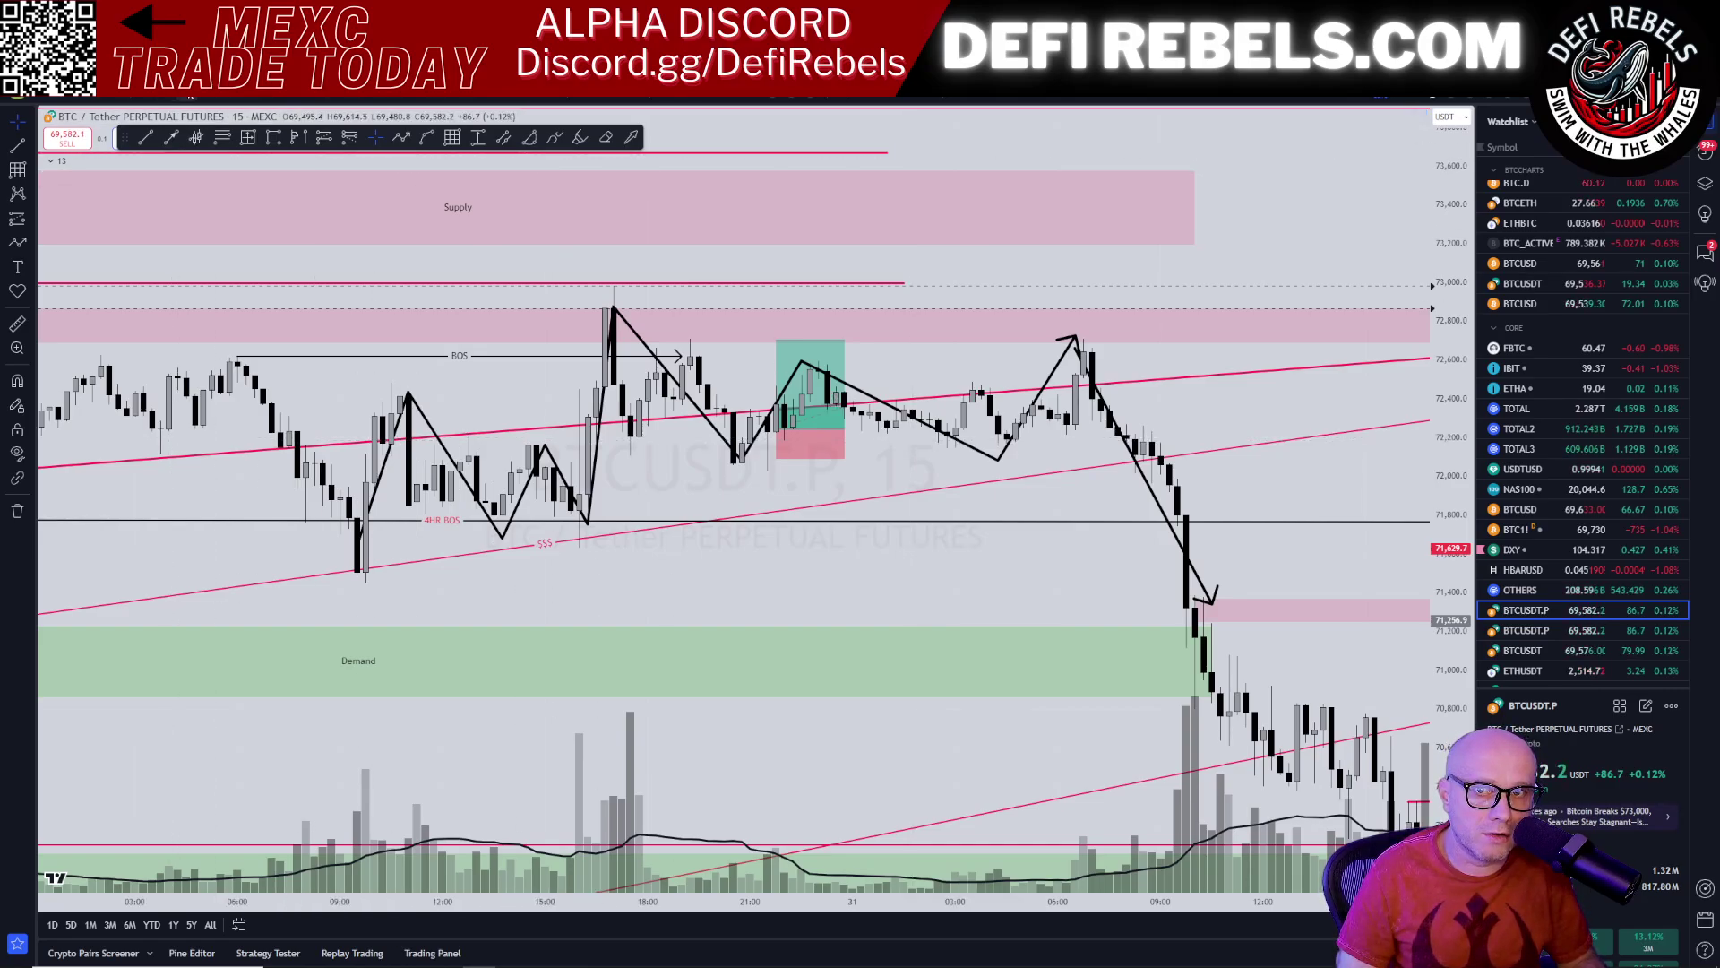
Step: Switch the chart to the 5-minute interval and centre it on the October 31 sell-off
{"action": "left_click", "coordinate": [188, 91]}
{"action": "scroll", "coordinate": [712, 371], "scroll_direction": "down", "scroll_amount": 16}
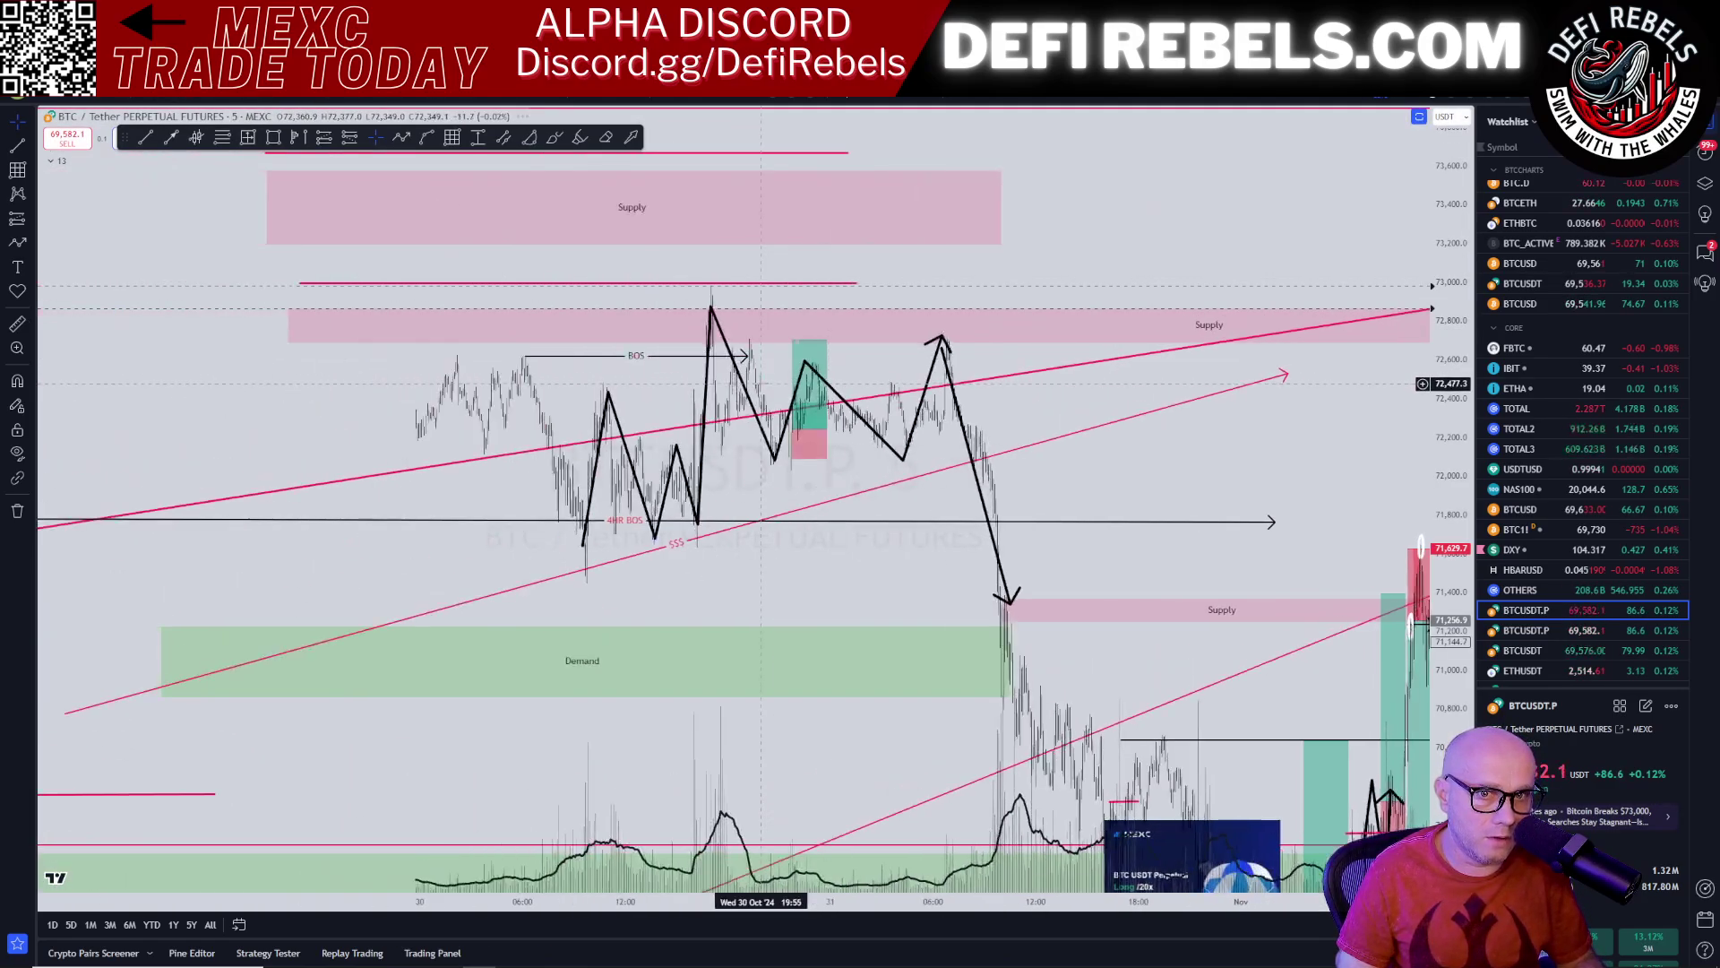
{"action": "scroll", "coordinate": [762, 383], "scroll_direction": "up", "scroll_amount": 4}
{"action": "left_click_drag", "start_coordinate": [910, 470], "coordinate": [1240, 289]}
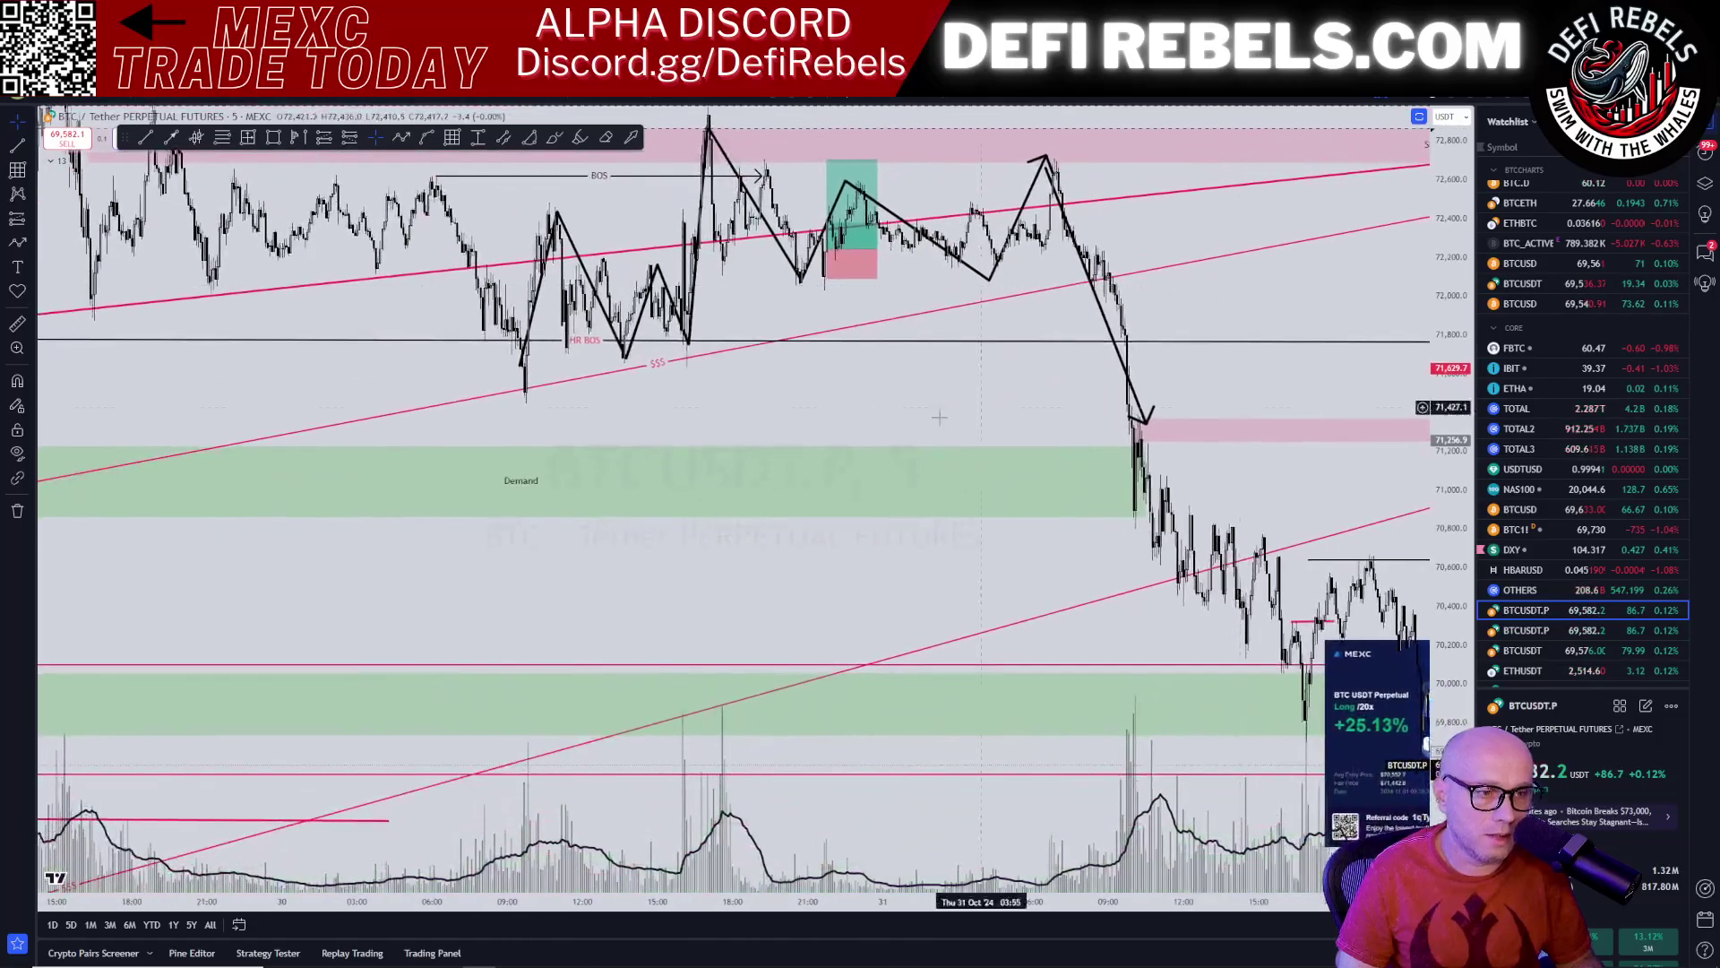
{"action": "left_click_drag", "start_coordinate": [939, 416], "coordinate": [971, 465]}
Step: Bring up Discord, clear it off the chart, and paste the +10.32% MEXC trade card at about 72,323 on October 30
{"action": "left_click", "coordinate": [511, 955]}
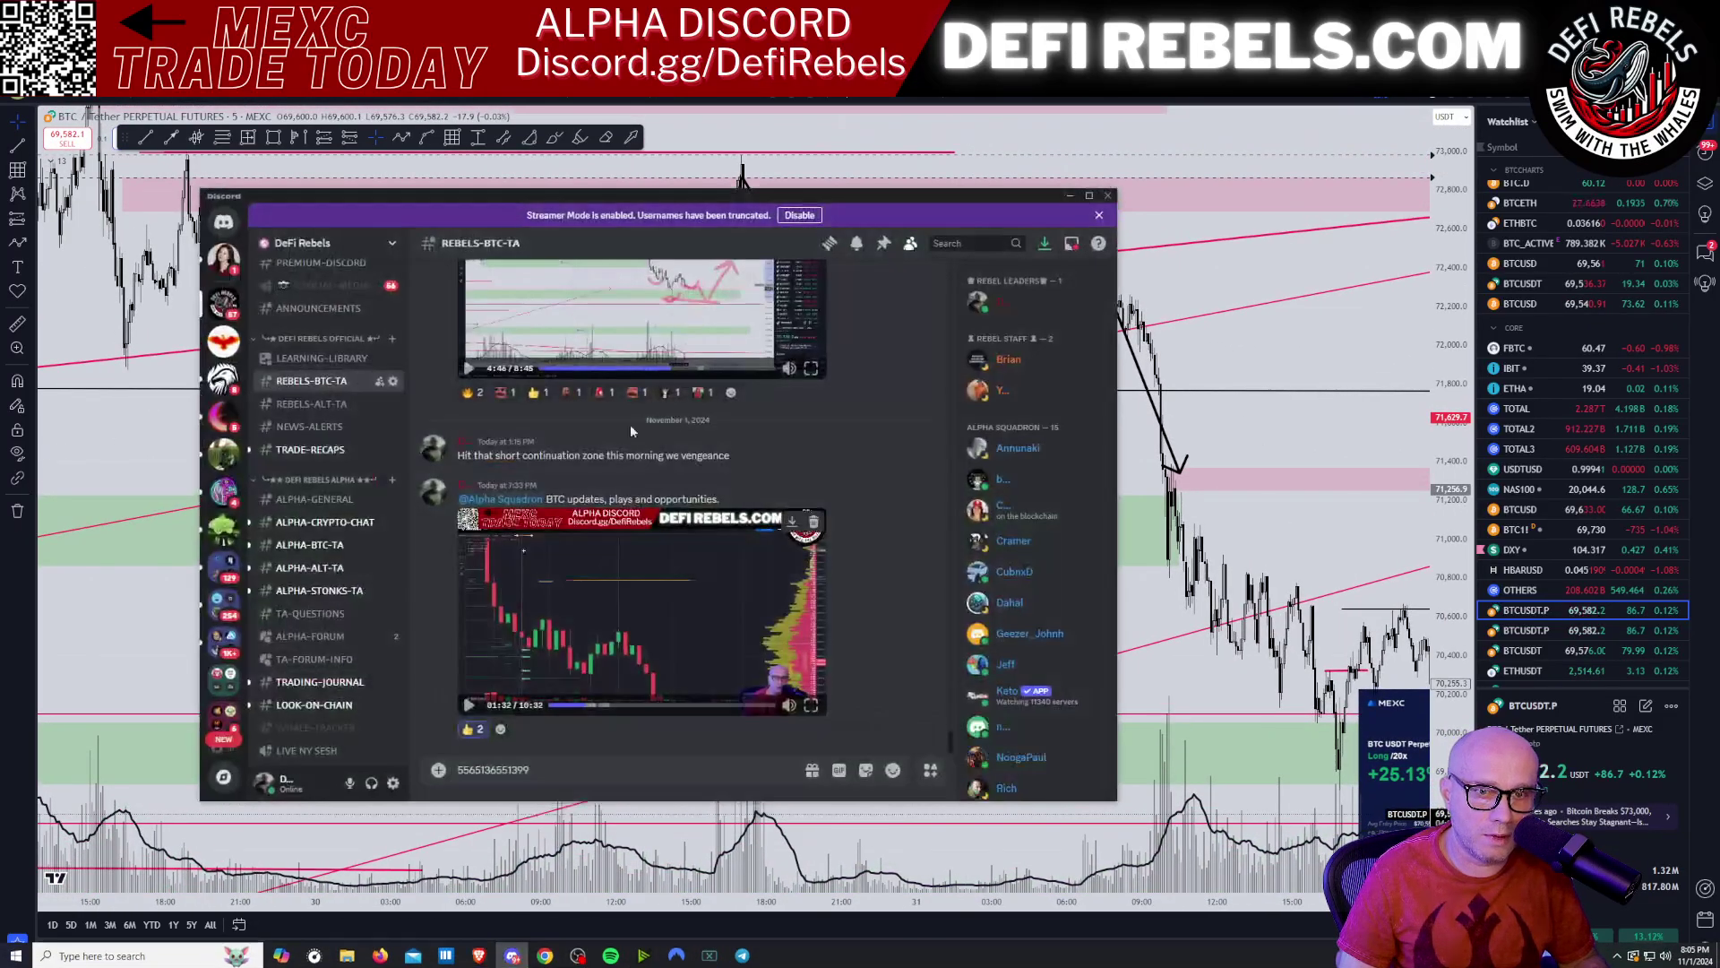
{"action": "left_click_drag", "start_coordinate": [723, 195], "coordinate": [0, 195]}
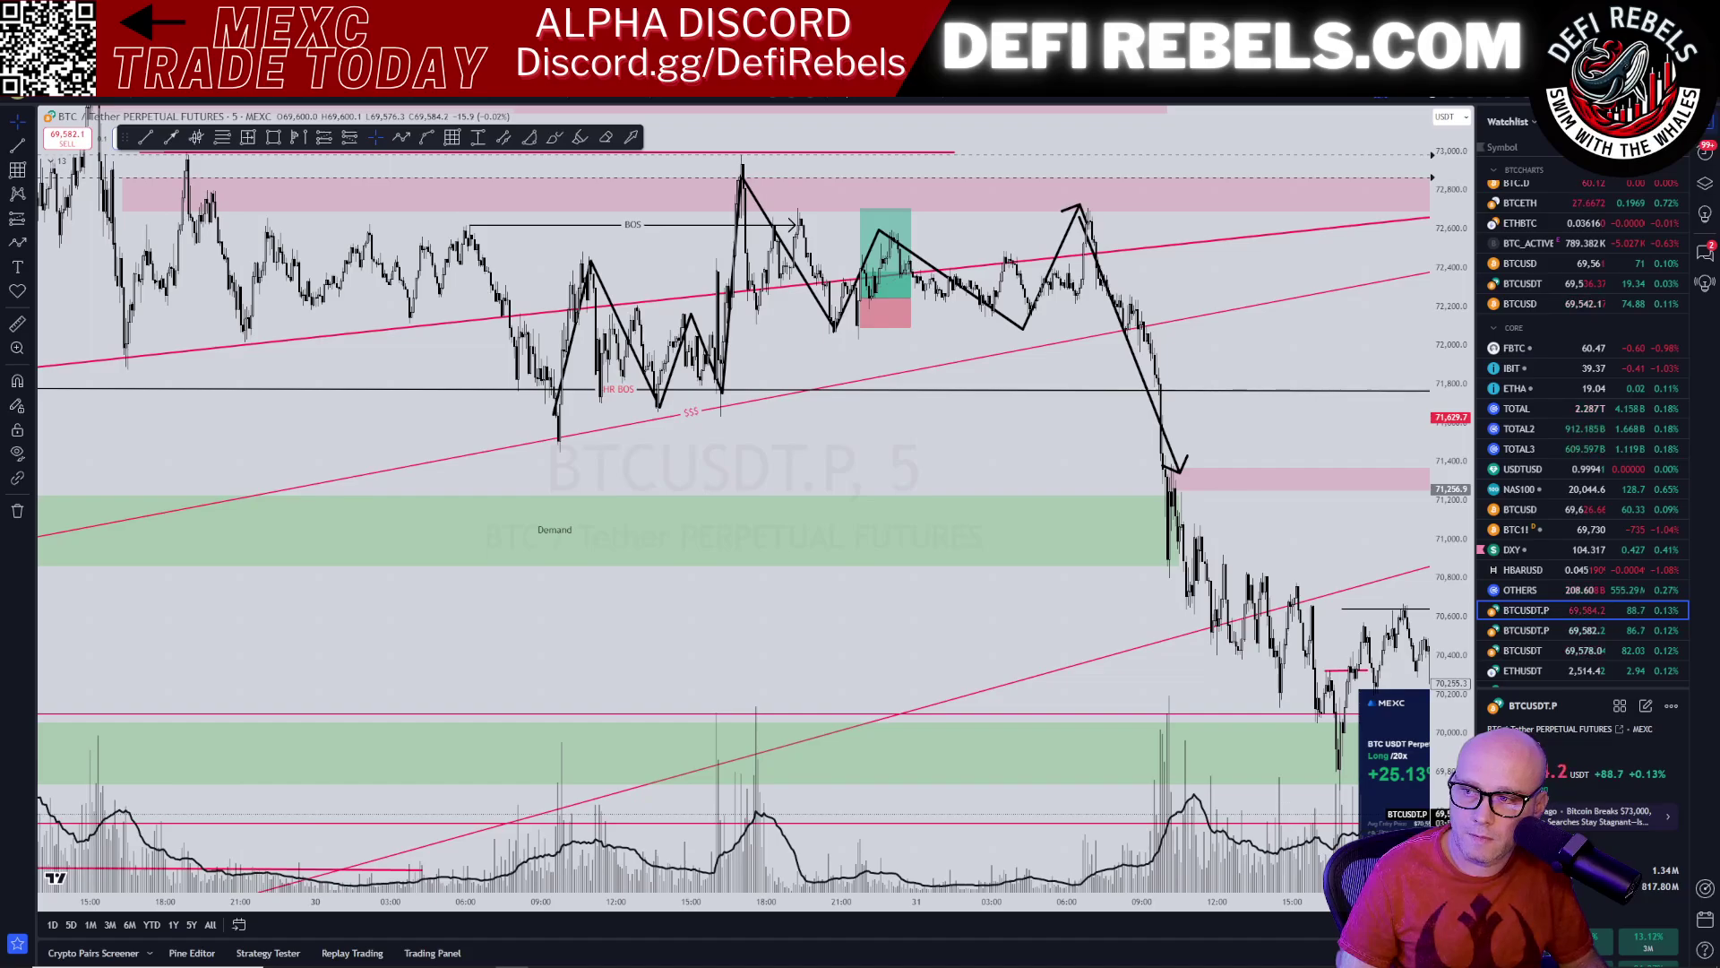
{"action": "left_click_drag", "start_coordinate": [880, 404], "coordinate": [884, 403]}
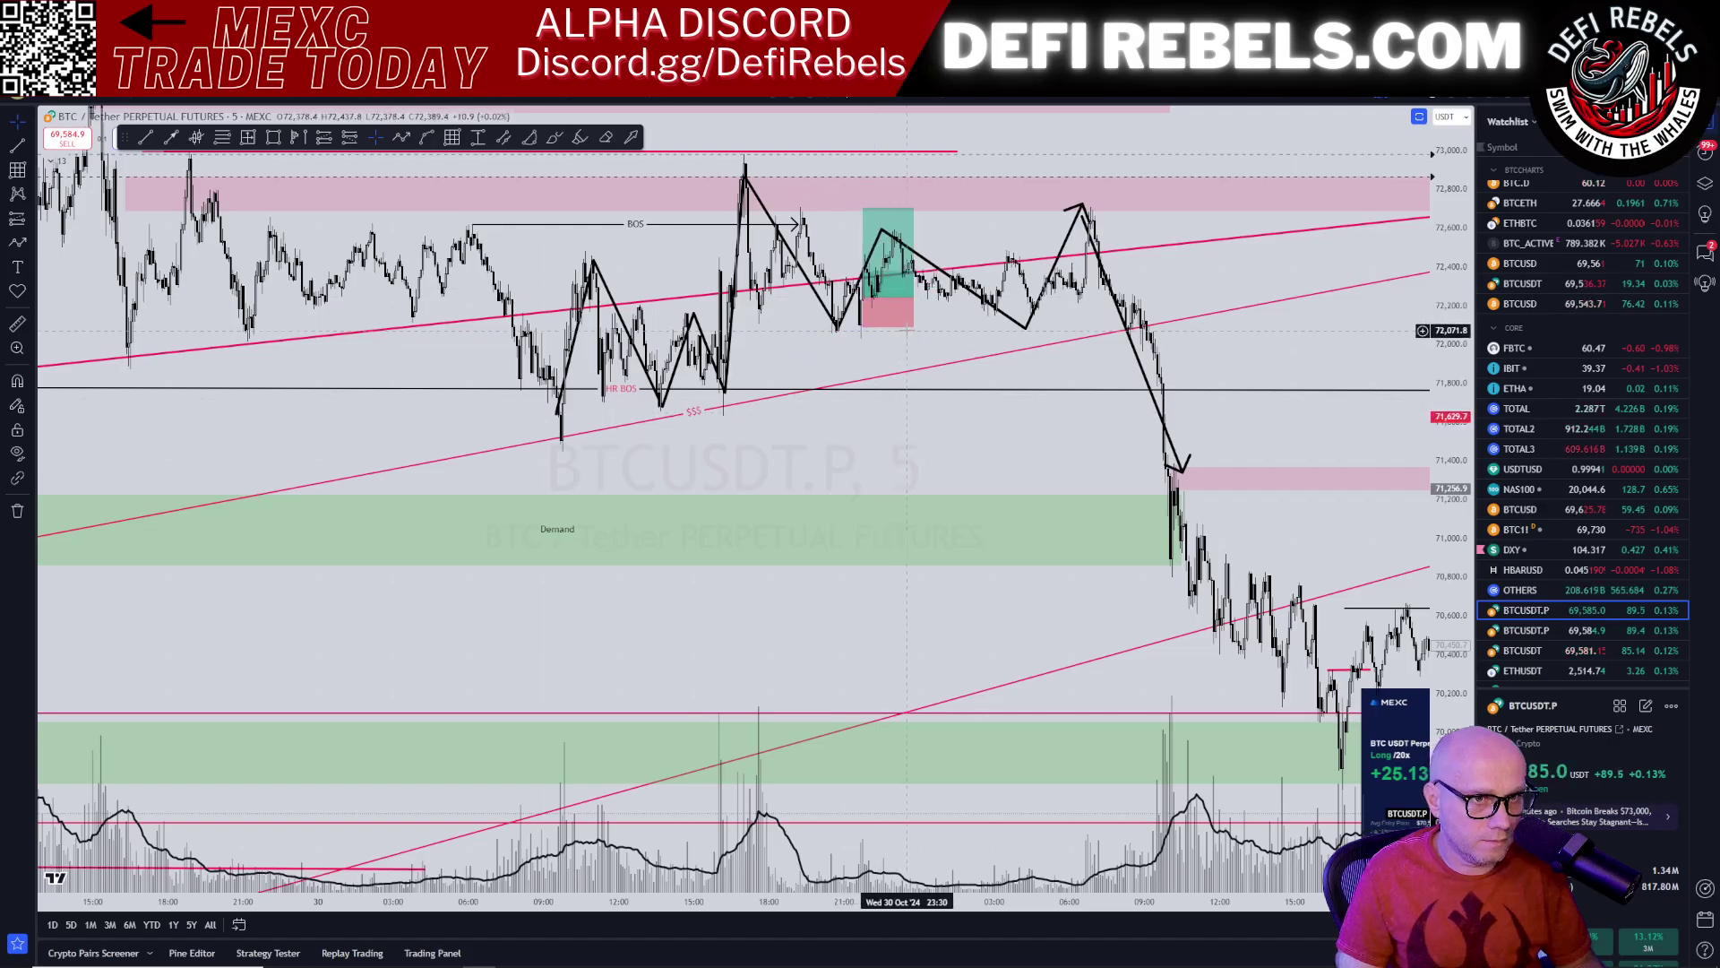
{"action": "key", "text": "ctrl+v"}
{"action": "key", "text": "Delete"}
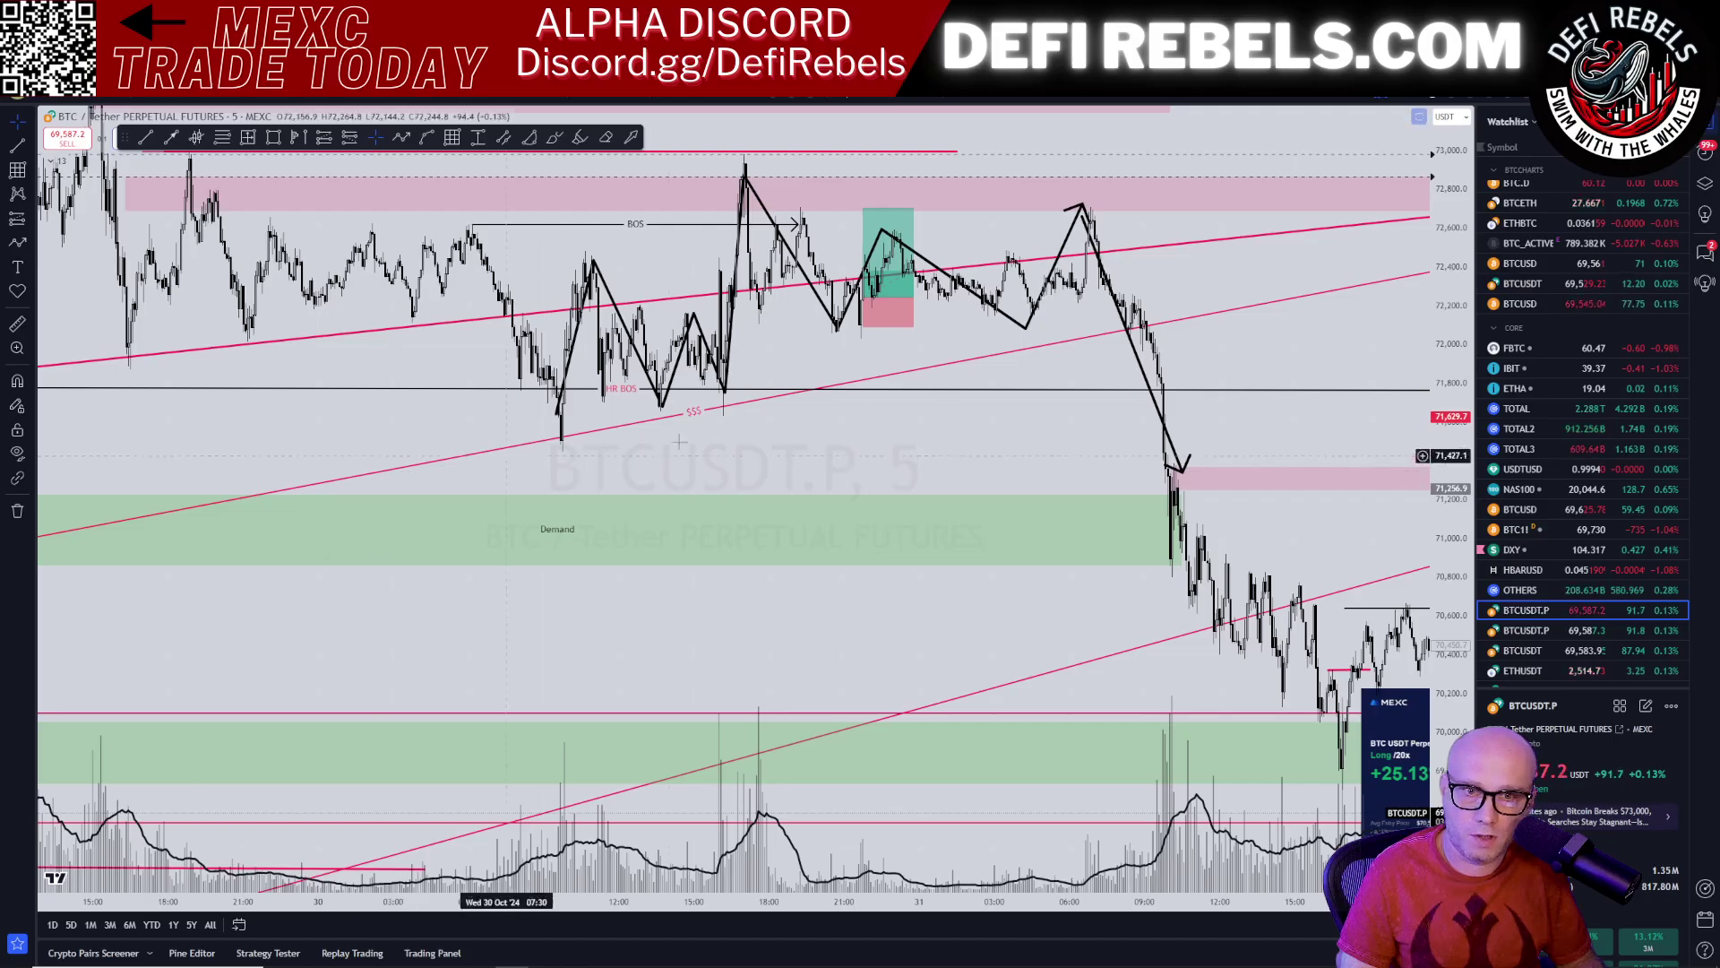
{"action": "key", "text": "ctrl+v"}
{"action": "left_click_drag", "start_coordinate": [727, 307], "coordinate": [734, 270]}
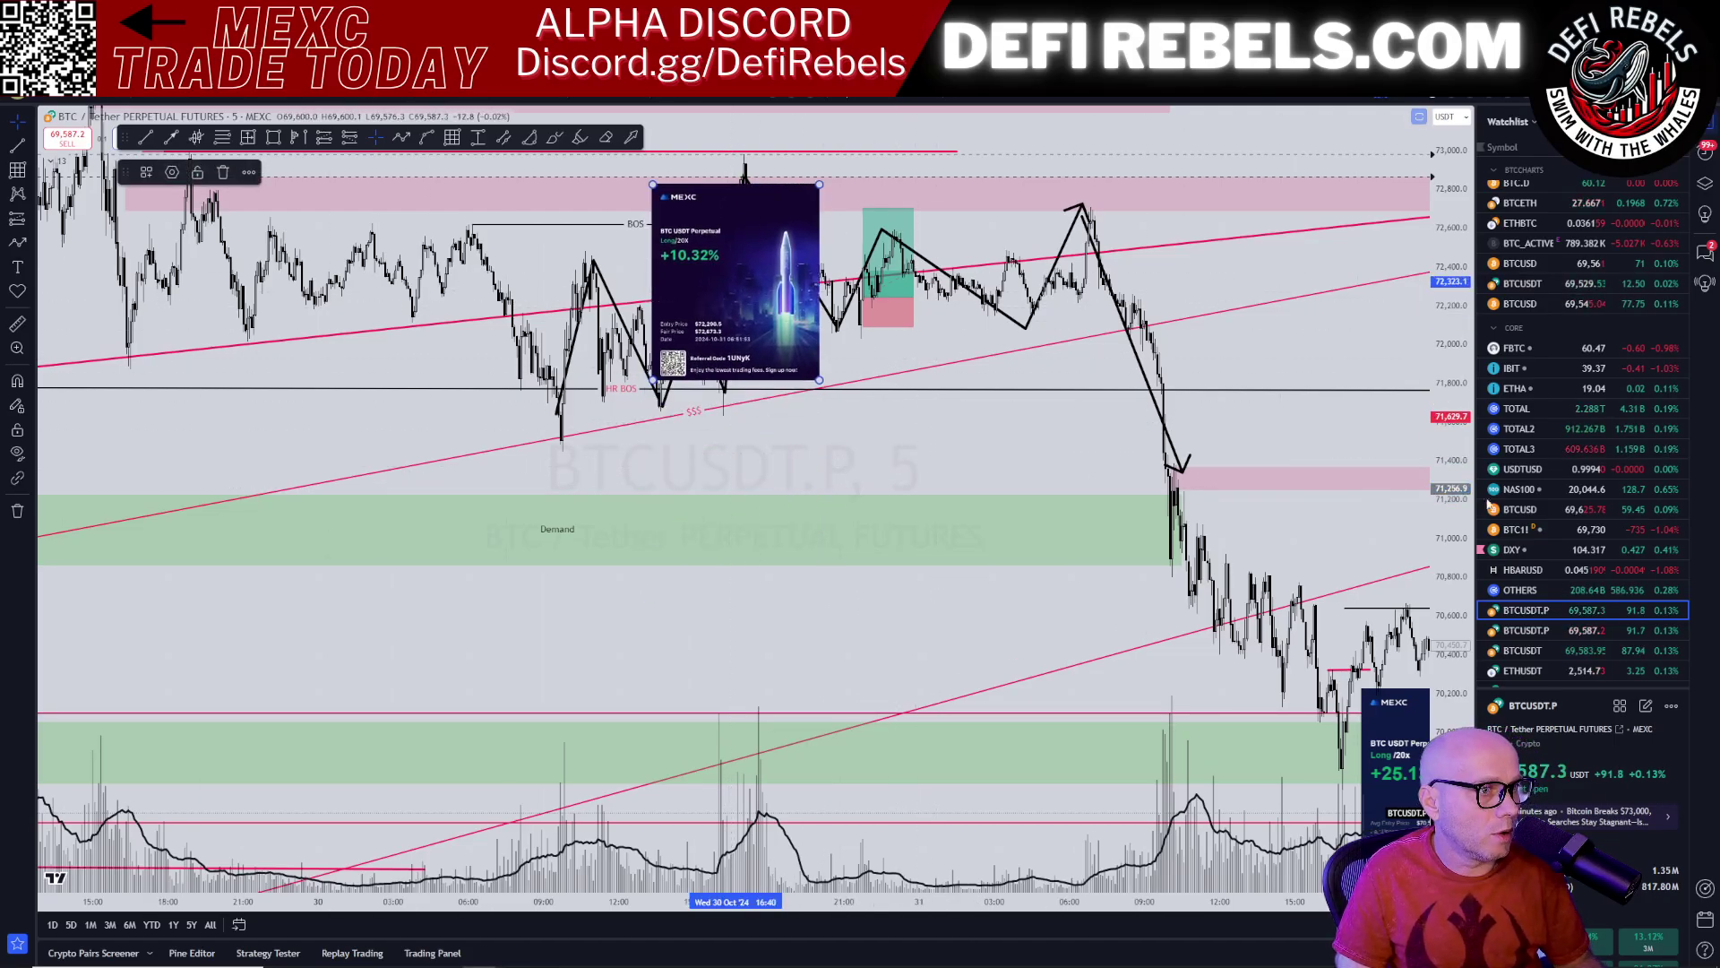
Step: Enlarge the +10.32% trade card and centre it at about 72,439 over the October 30 swings
{"action": "left_click_drag", "start_coordinate": [1451, 502], "coordinate": [1452, 394]}
{"action": "scroll", "coordinate": [1238, 545], "scroll_direction": "up", "scroll_amount": 7}
{"action": "left_click_drag", "start_coordinate": [672, 425], "coordinate": [1163, 669]}
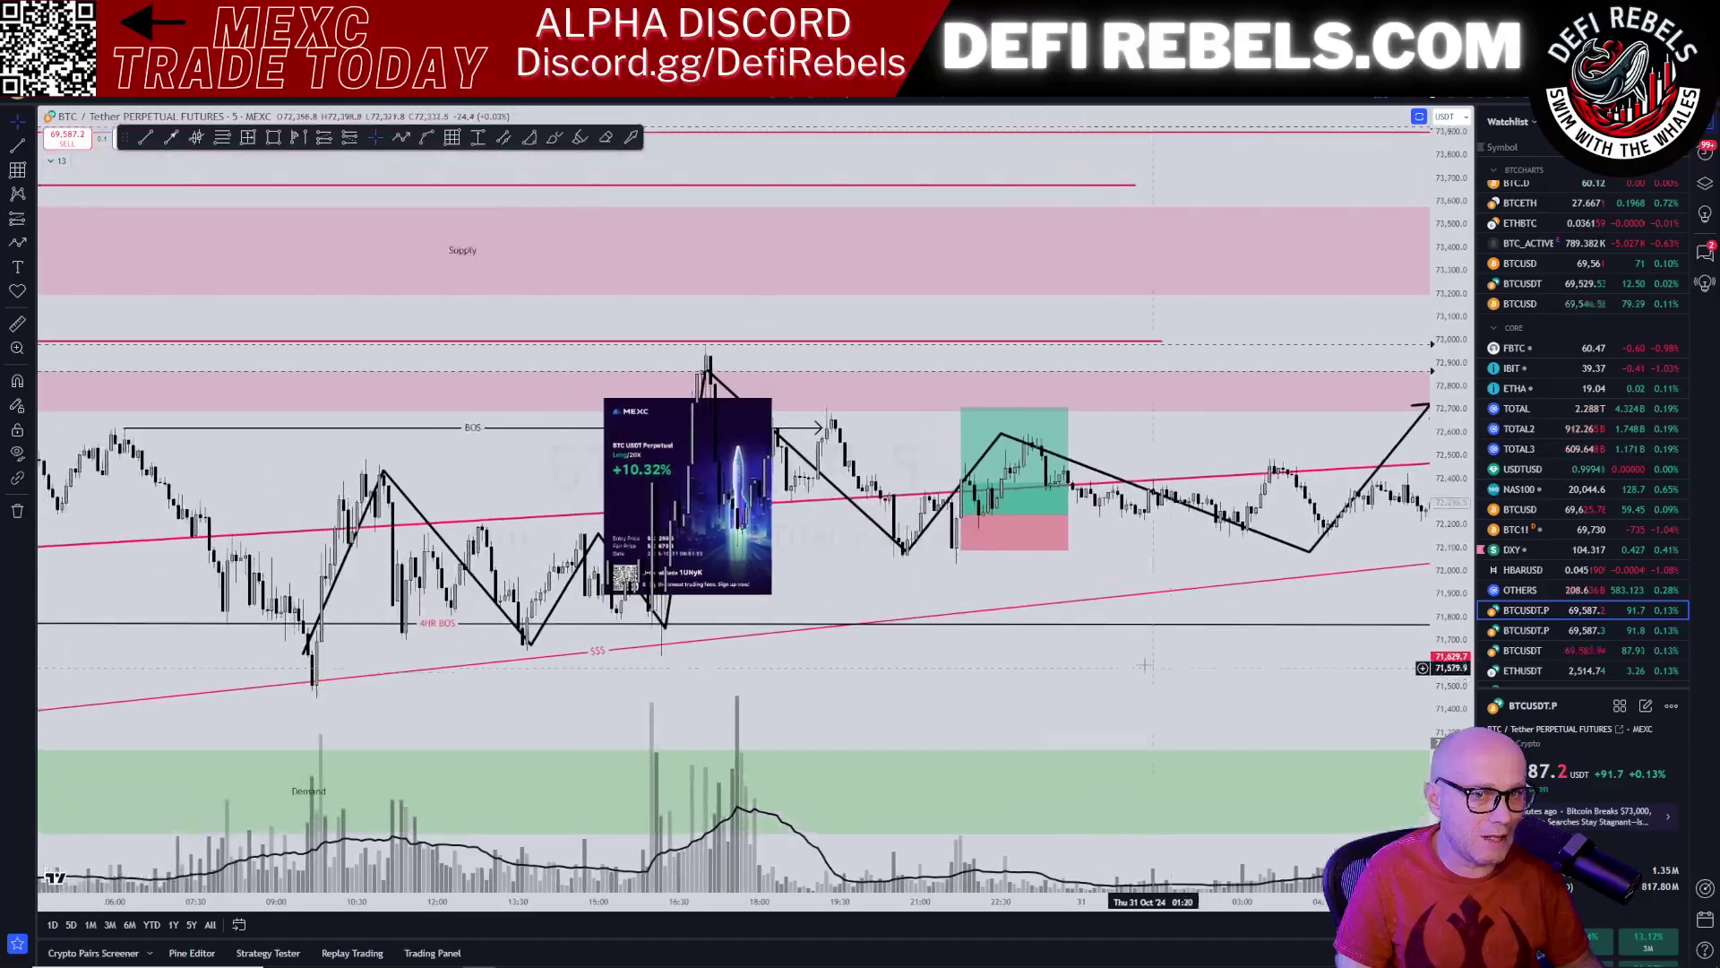
{"action": "left_click_drag", "start_coordinate": [699, 492], "coordinate": [873, 409]}
{"action": "left_click_drag", "start_coordinate": [947, 513], "coordinate": [723, 502]}
{"action": "left_click", "coordinate": [992, 466]}
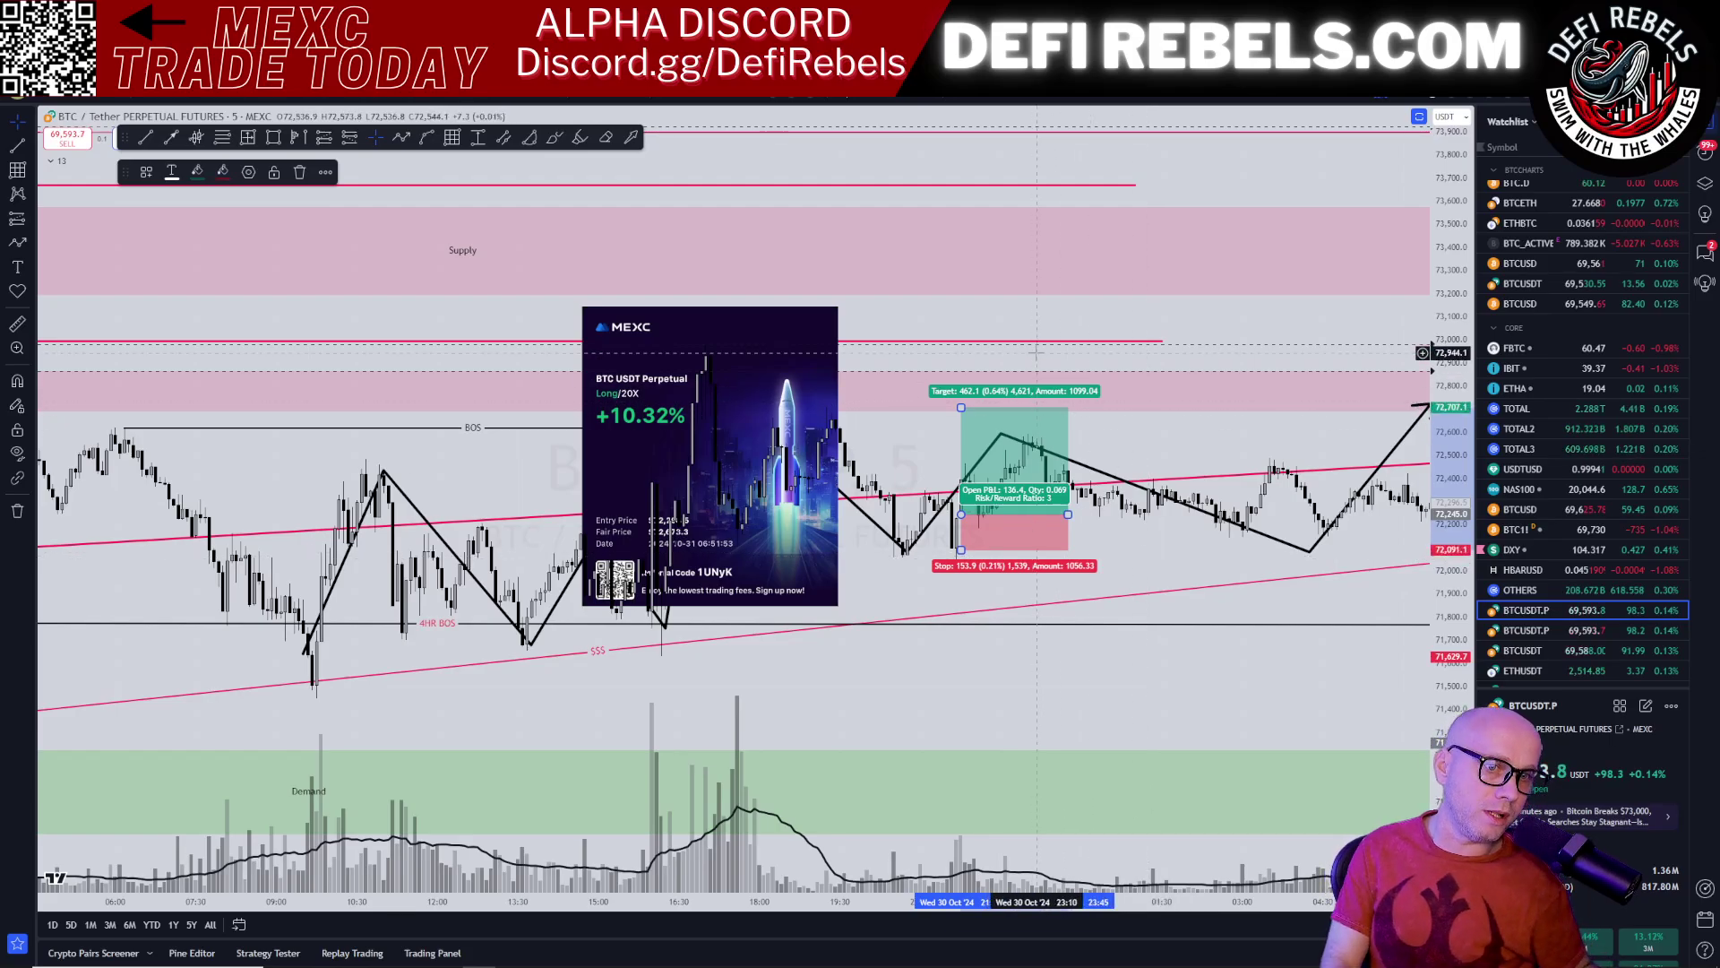
{"action": "left_click_drag", "start_coordinate": [743, 358], "coordinate": [779, 277]}
{"action": "left_click_drag", "start_coordinate": [1458, 535], "coordinate": [1453, 274]}
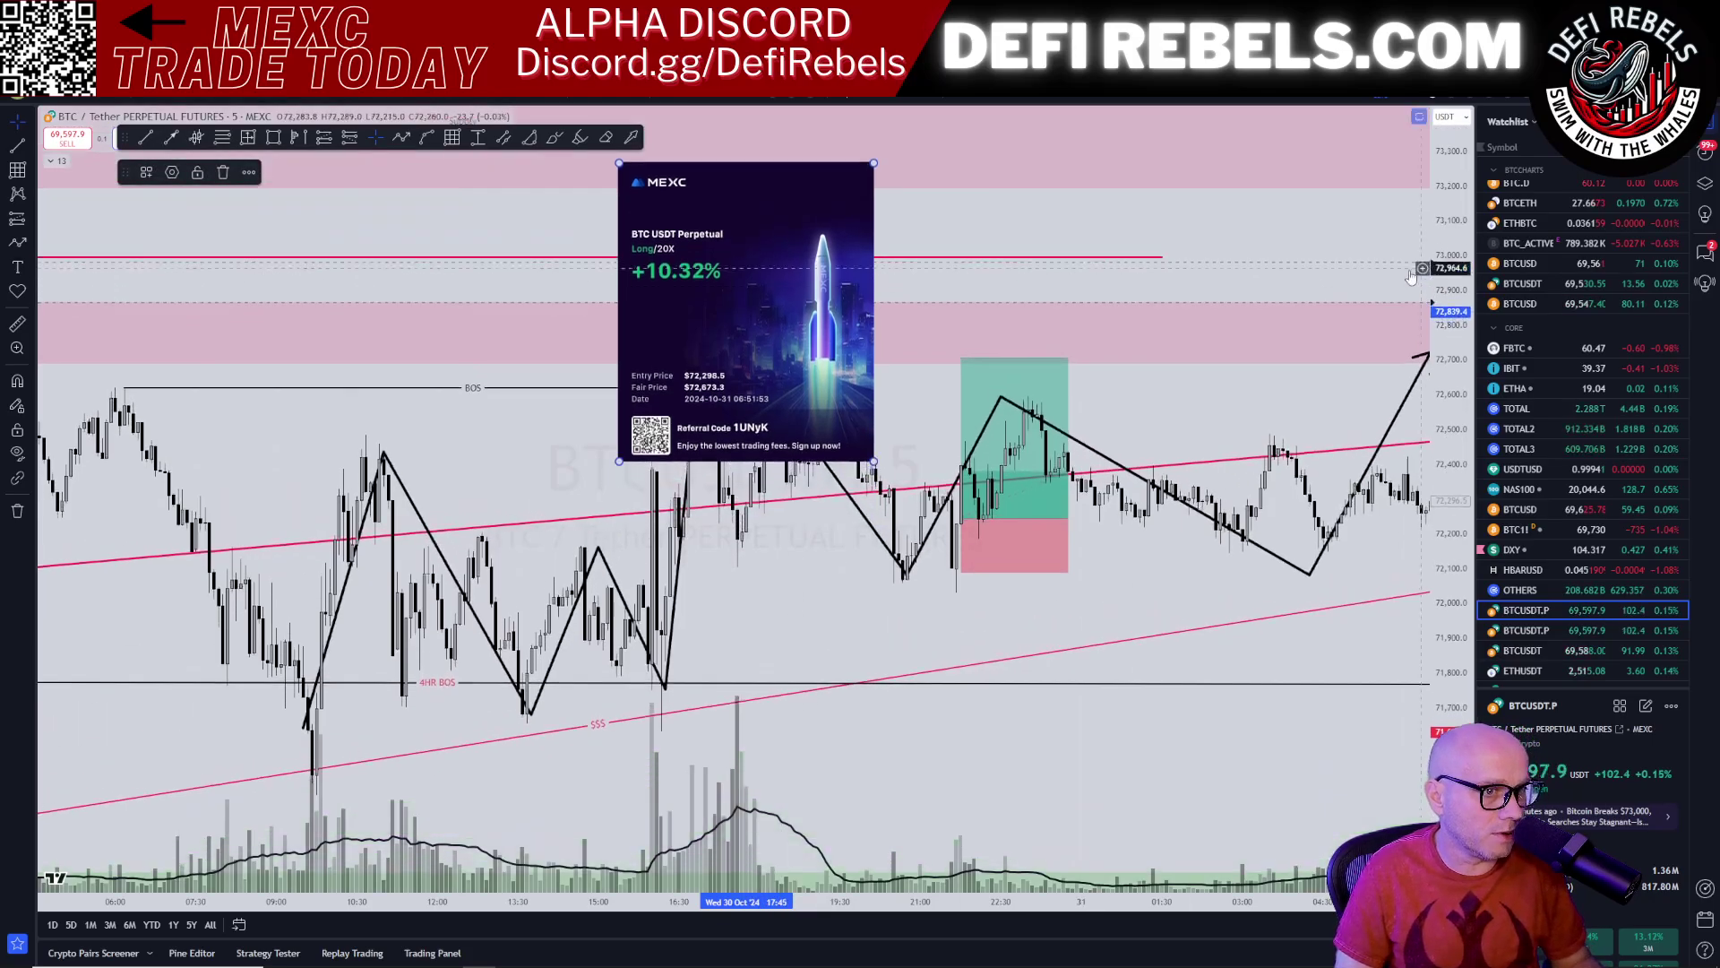
{"action": "left_click_drag", "start_coordinate": [770, 342], "coordinate": [716, 485]}
Step: Delete the +10.32% trade card from the chart
{"action": "scroll", "coordinate": [719, 485], "scroll_direction": "down", "scroll_amount": 2}
{"action": "scroll", "coordinate": [719, 485], "scroll_direction": "down", "scroll_amount": 1}
{"action": "left_click", "coordinate": [1251, 578]}
{"action": "left_click_drag", "start_coordinate": [1238, 583], "coordinate": [1073, 547]}
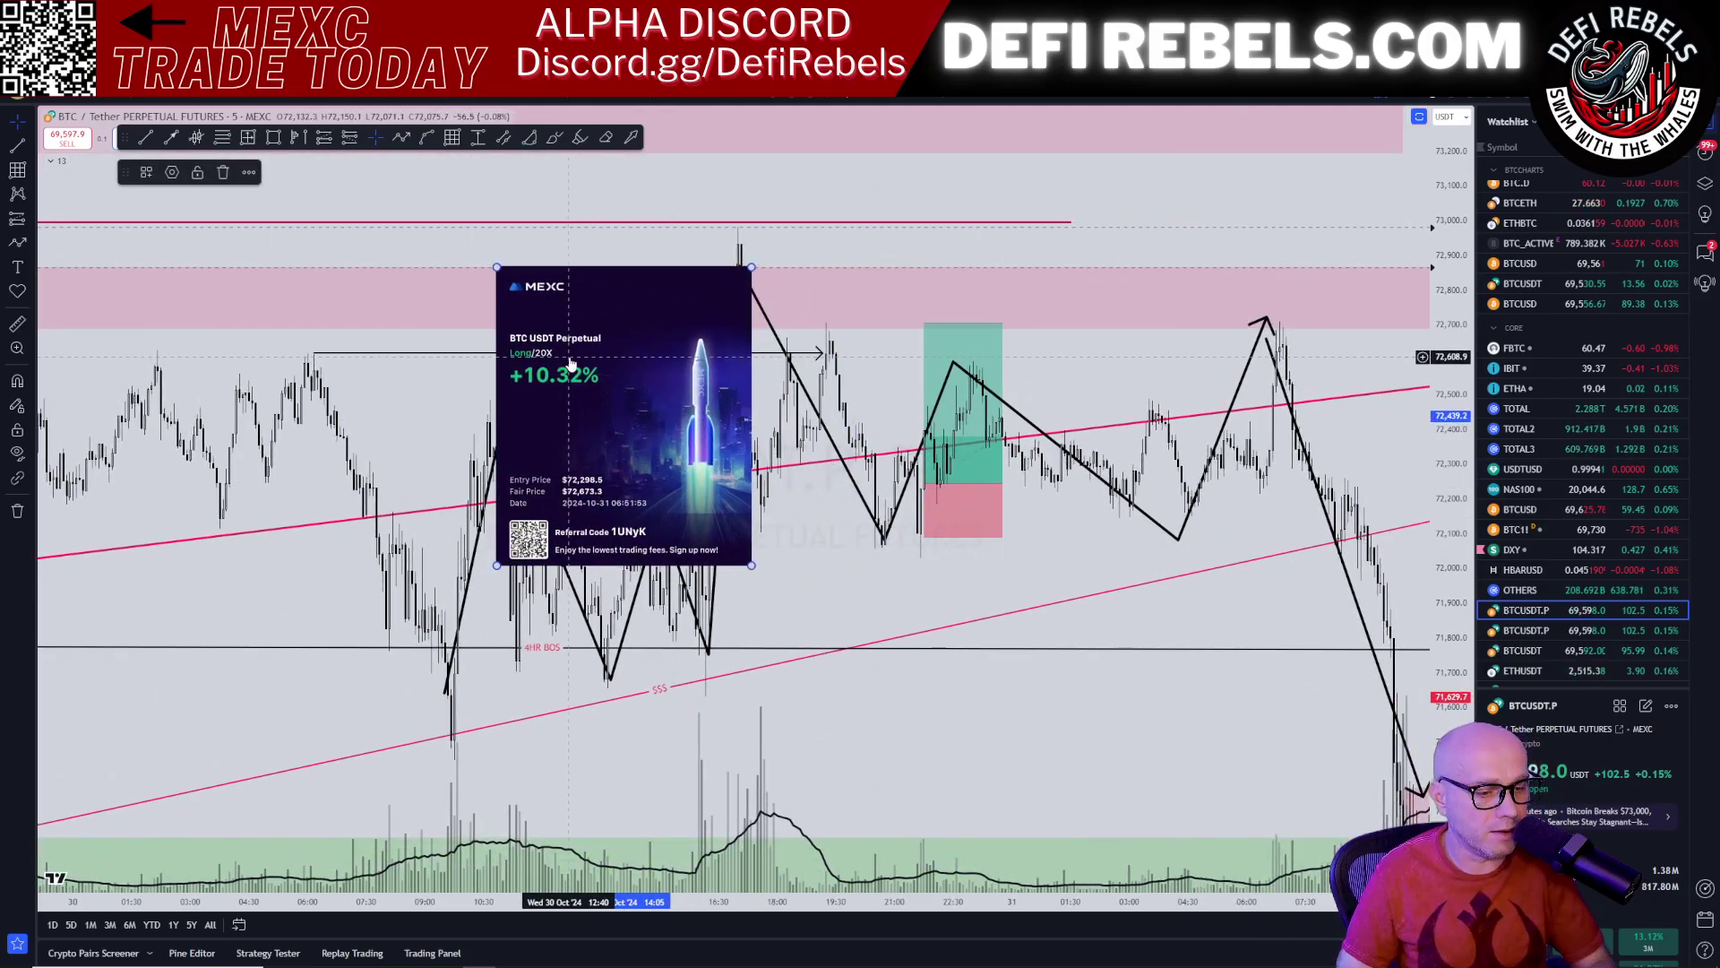
{"action": "key", "text": "Delete"}
Step: Move the +25.13% trade card to about 71,656, above the first November 1 long position
{"action": "left_click_drag", "start_coordinate": [1050, 581], "coordinate": [797, 504]}
{"action": "left_click_drag", "start_coordinate": [943, 643], "coordinate": [535, 187]}
{"action": "left_click_drag", "start_coordinate": [1007, 409], "coordinate": [719, 198]}
{"action": "left_click_drag", "start_coordinate": [845, 564], "coordinate": [1196, 112]}
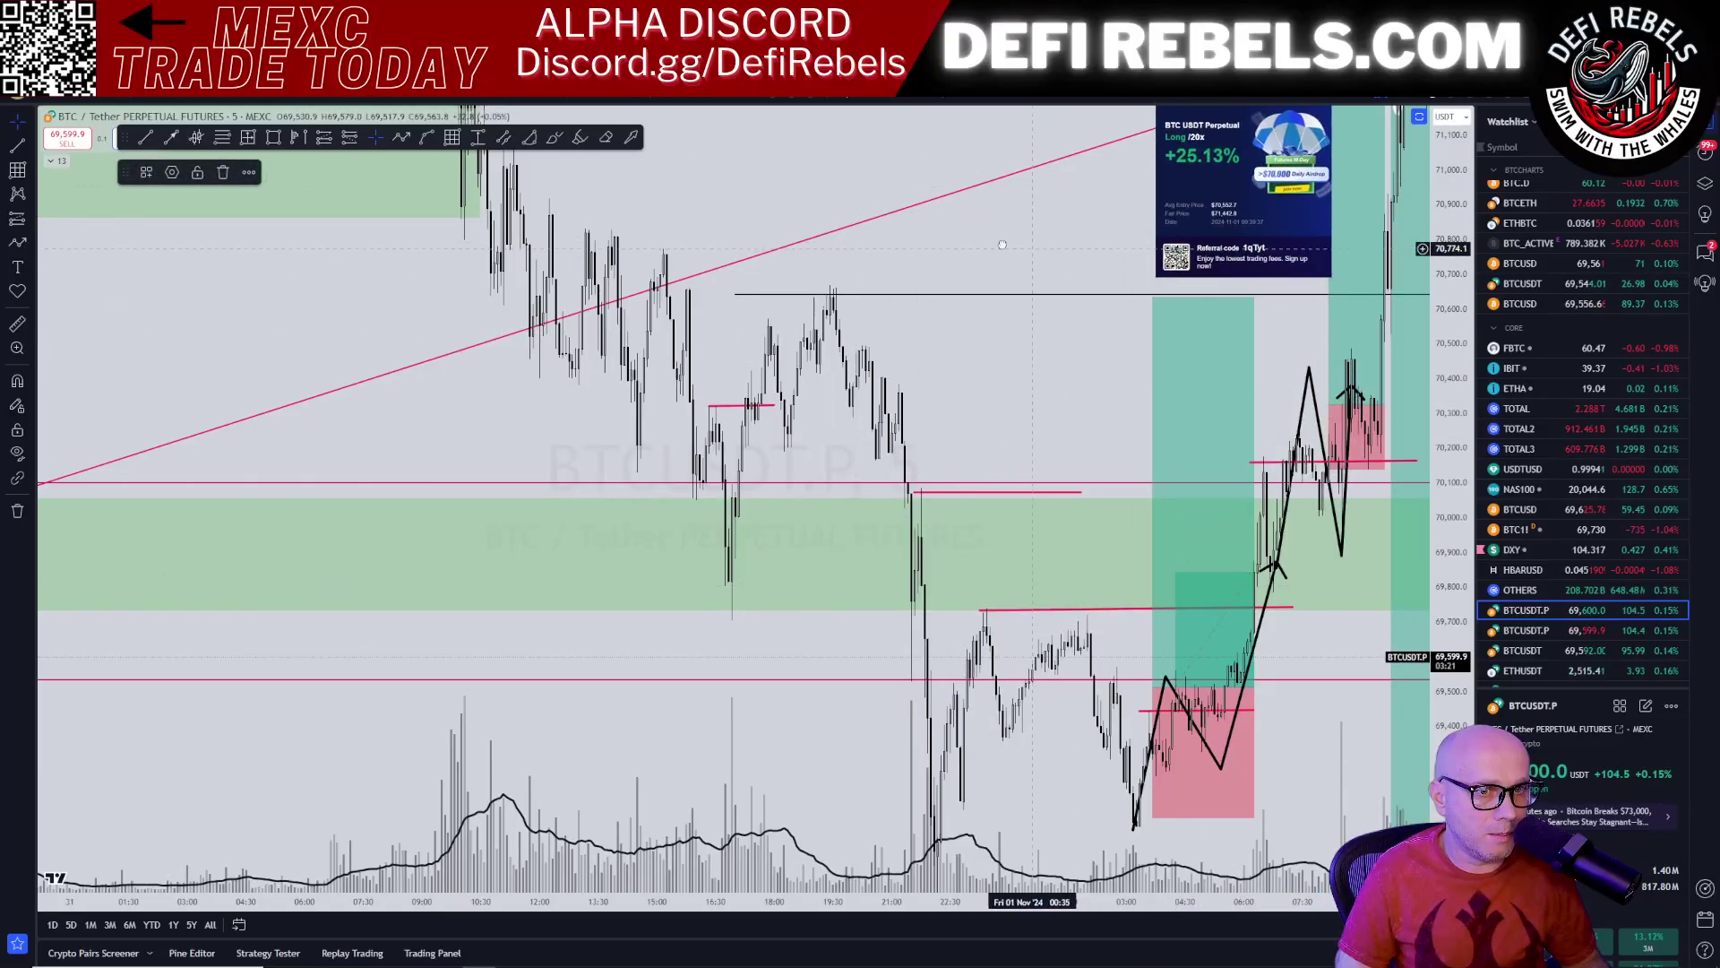
{"action": "left_click_drag", "start_coordinate": [1032, 359], "coordinate": [814, 278]}
{"action": "left_click_drag", "start_coordinate": [1451, 358], "coordinate": [1451, 730]}
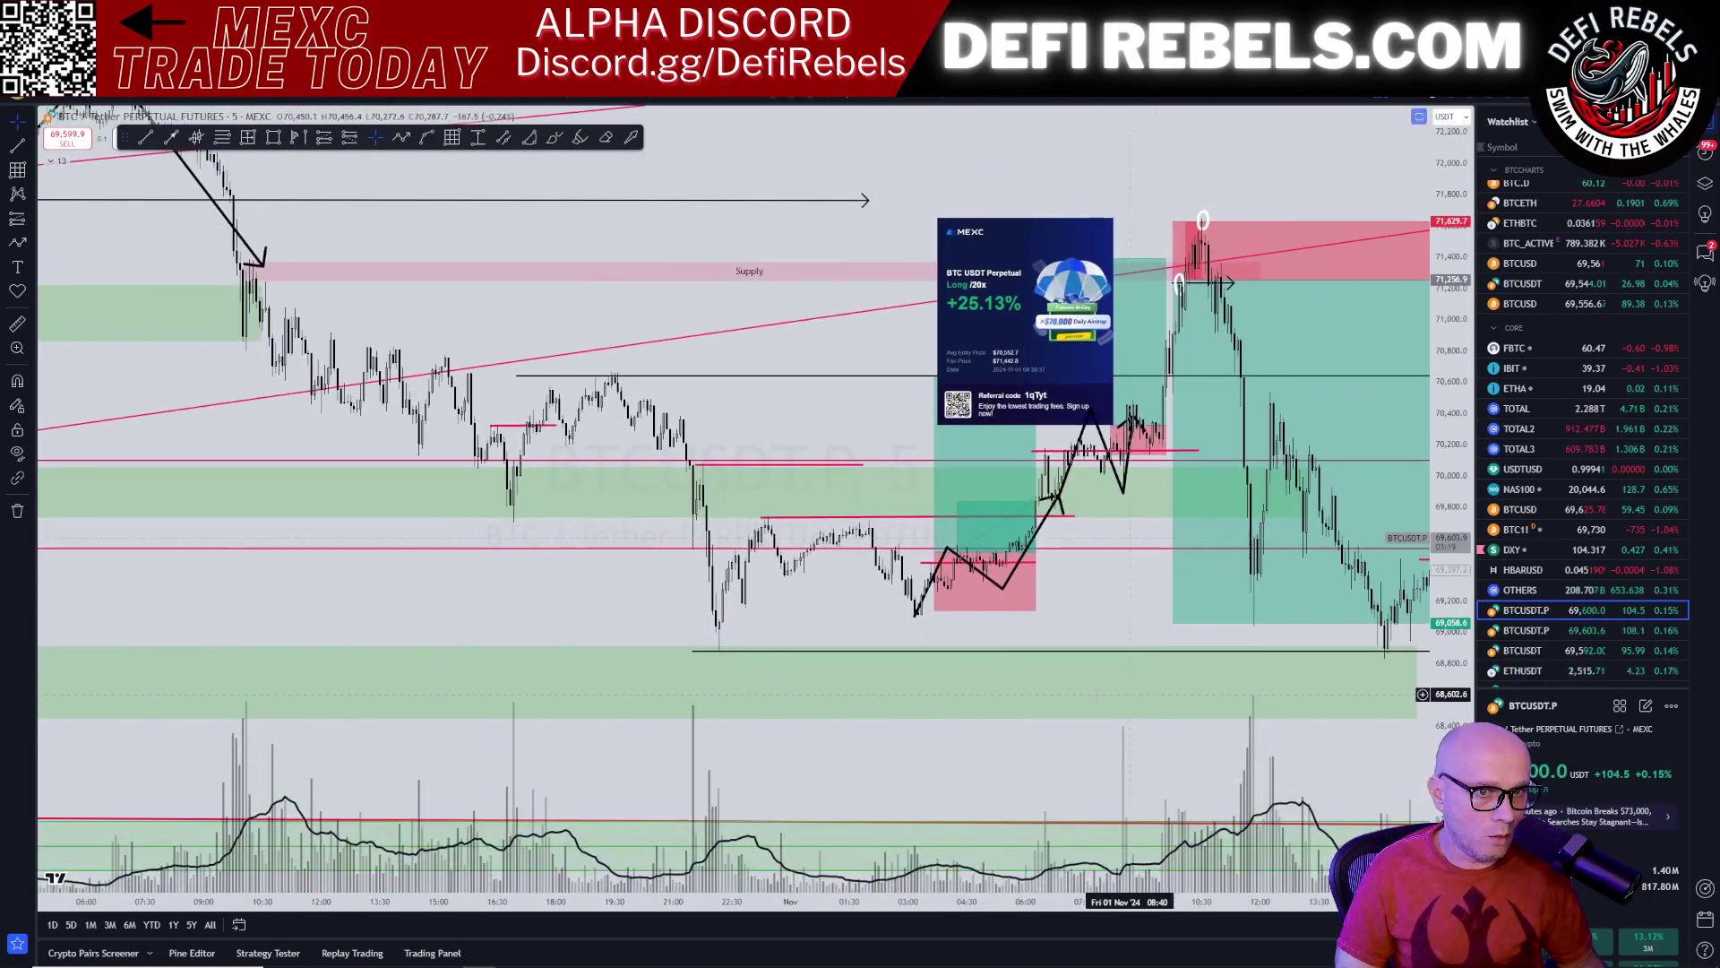
{"action": "left_click_drag", "start_coordinate": [828, 632], "coordinate": [691, 652]}
{"action": "left_click_drag", "start_coordinate": [867, 369], "coordinate": [806, 264]}
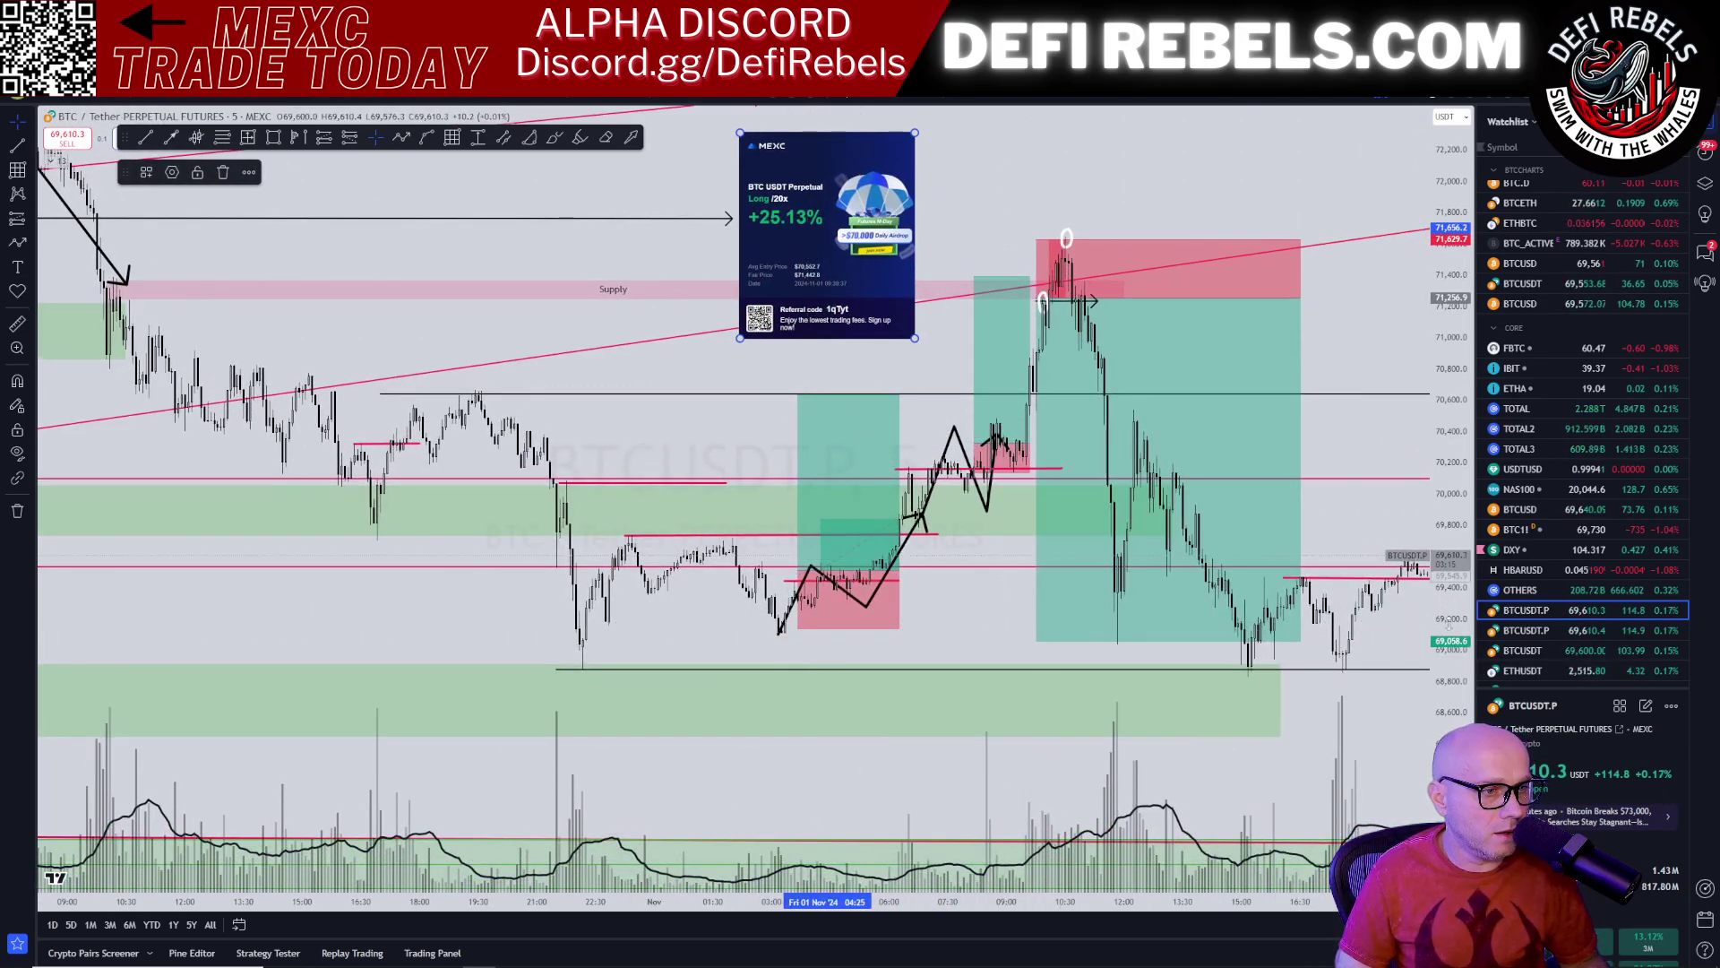
Step: Lower the +25.13% trade card to about 70,961, beside the second November 1 long position
{"action": "left_click_drag", "start_coordinate": [1451, 623], "coordinate": [1451, 385]}
{"action": "scroll", "coordinate": [968, 679], "scroll_direction": "up", "scroll_amount": 2}
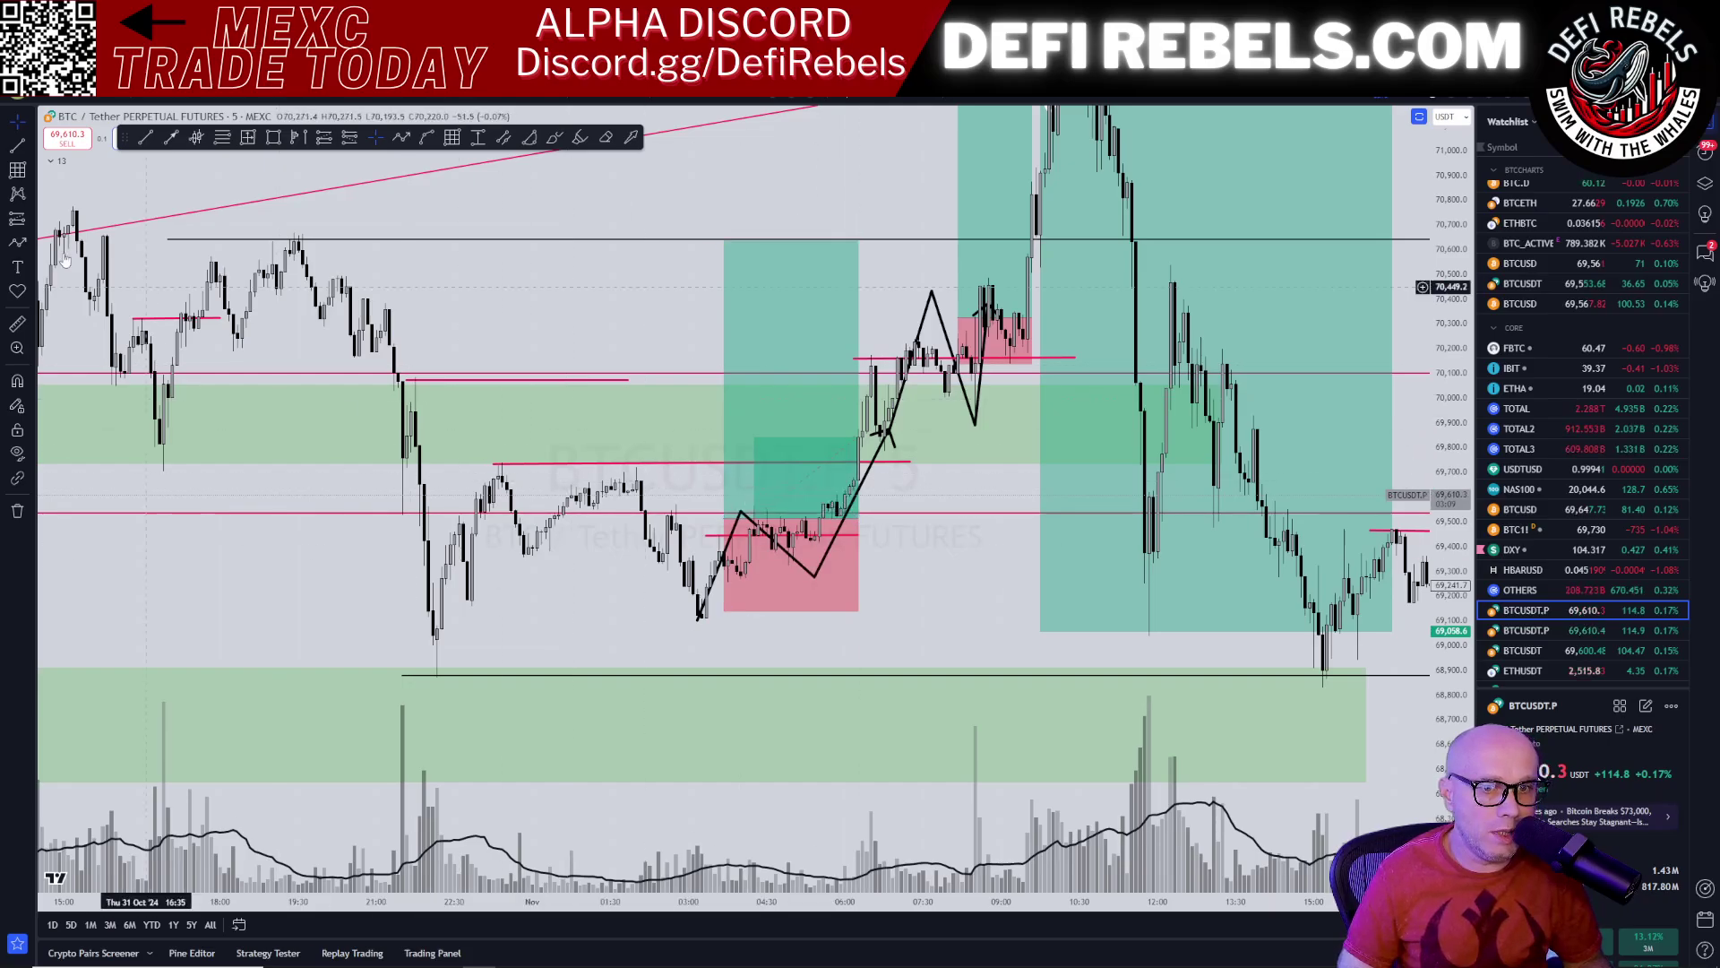
{"action": "left_click_drag", "start_coordinate": [971, 551], "coordinate": [855, 734]}
{"action": "scroll", "coordinate": [910, 728], "scroll_direction": "up", "scroll_amount": 4}
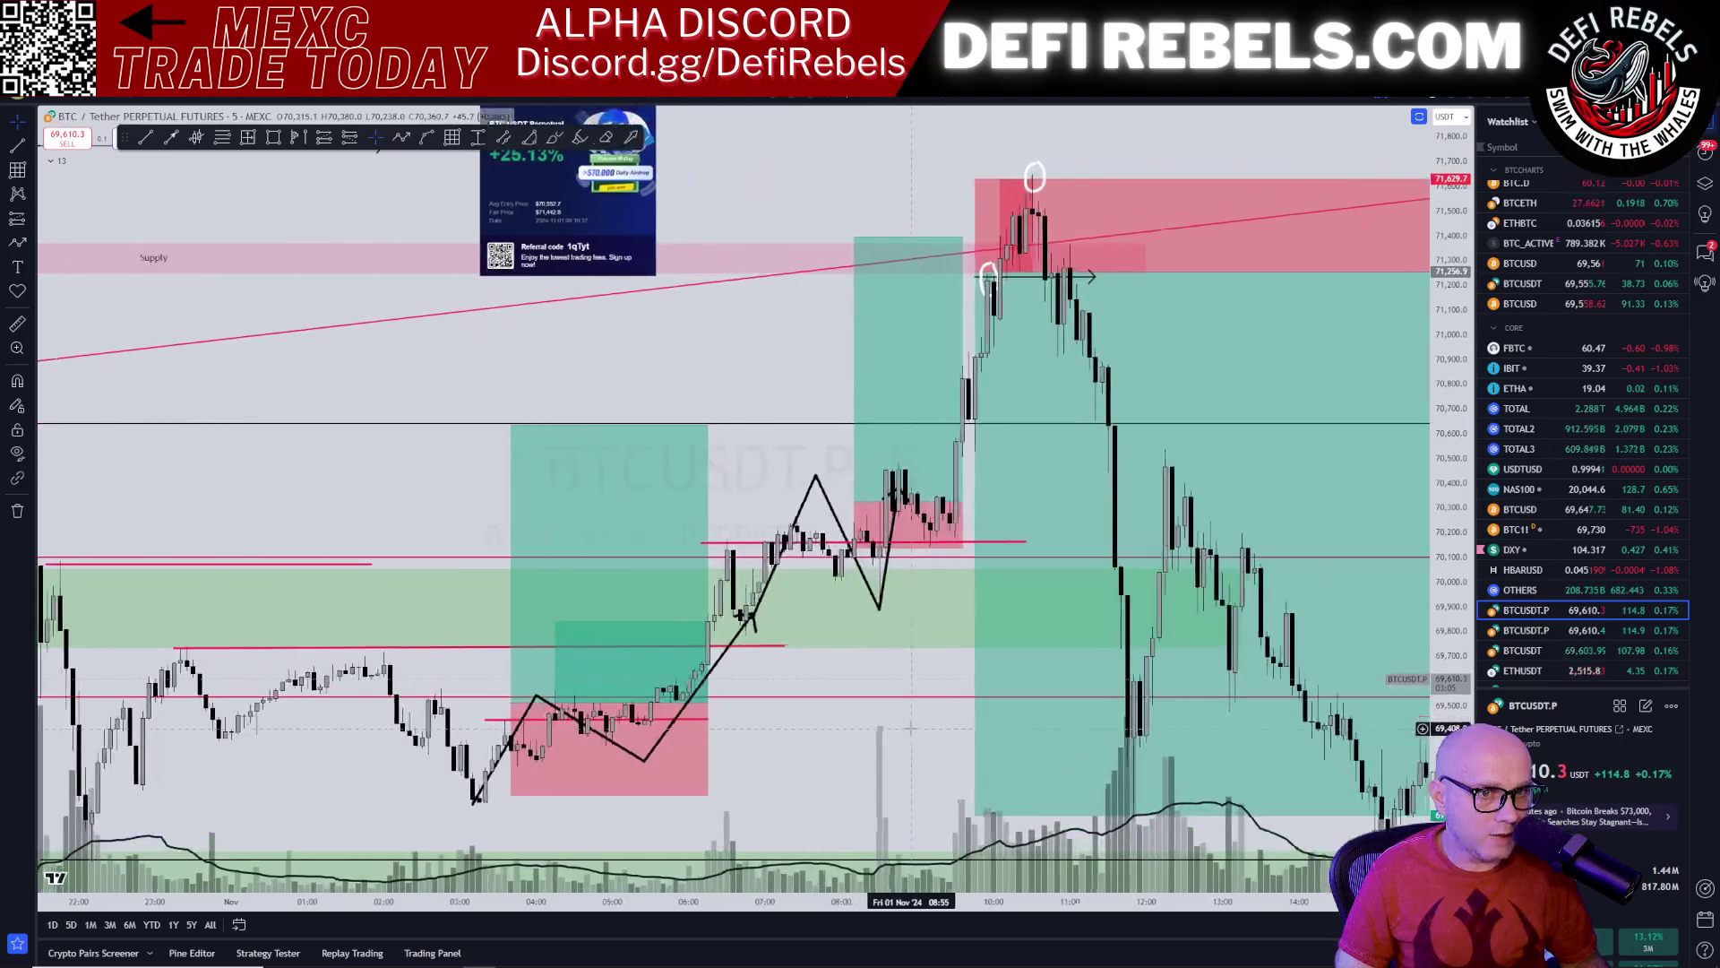
{"action": "left_click", "coordinate": [594, 215]}
{"action": "left_click_drag", "start_coordinate": [594, 215], "coordinate": [720, 370]}
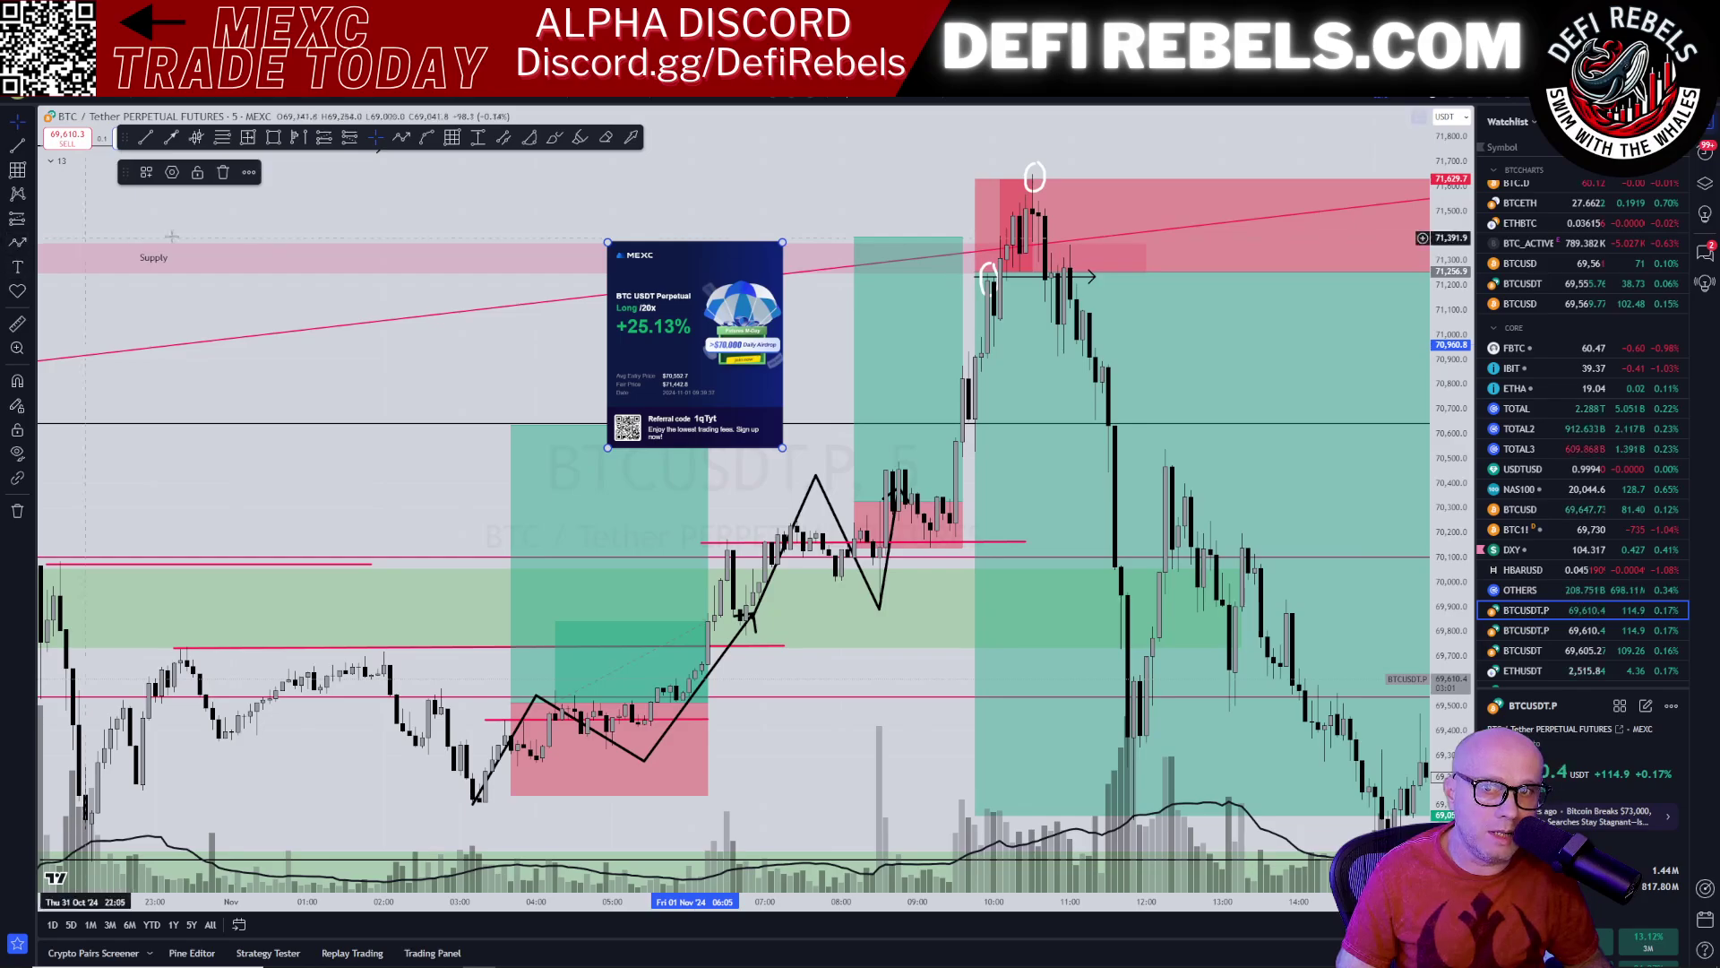
Step: Brush a white line and arrow into the second long position's entry near 70,250 and circle the November 1 high
{"action": "left_click", "coordinate": [562, 142]}
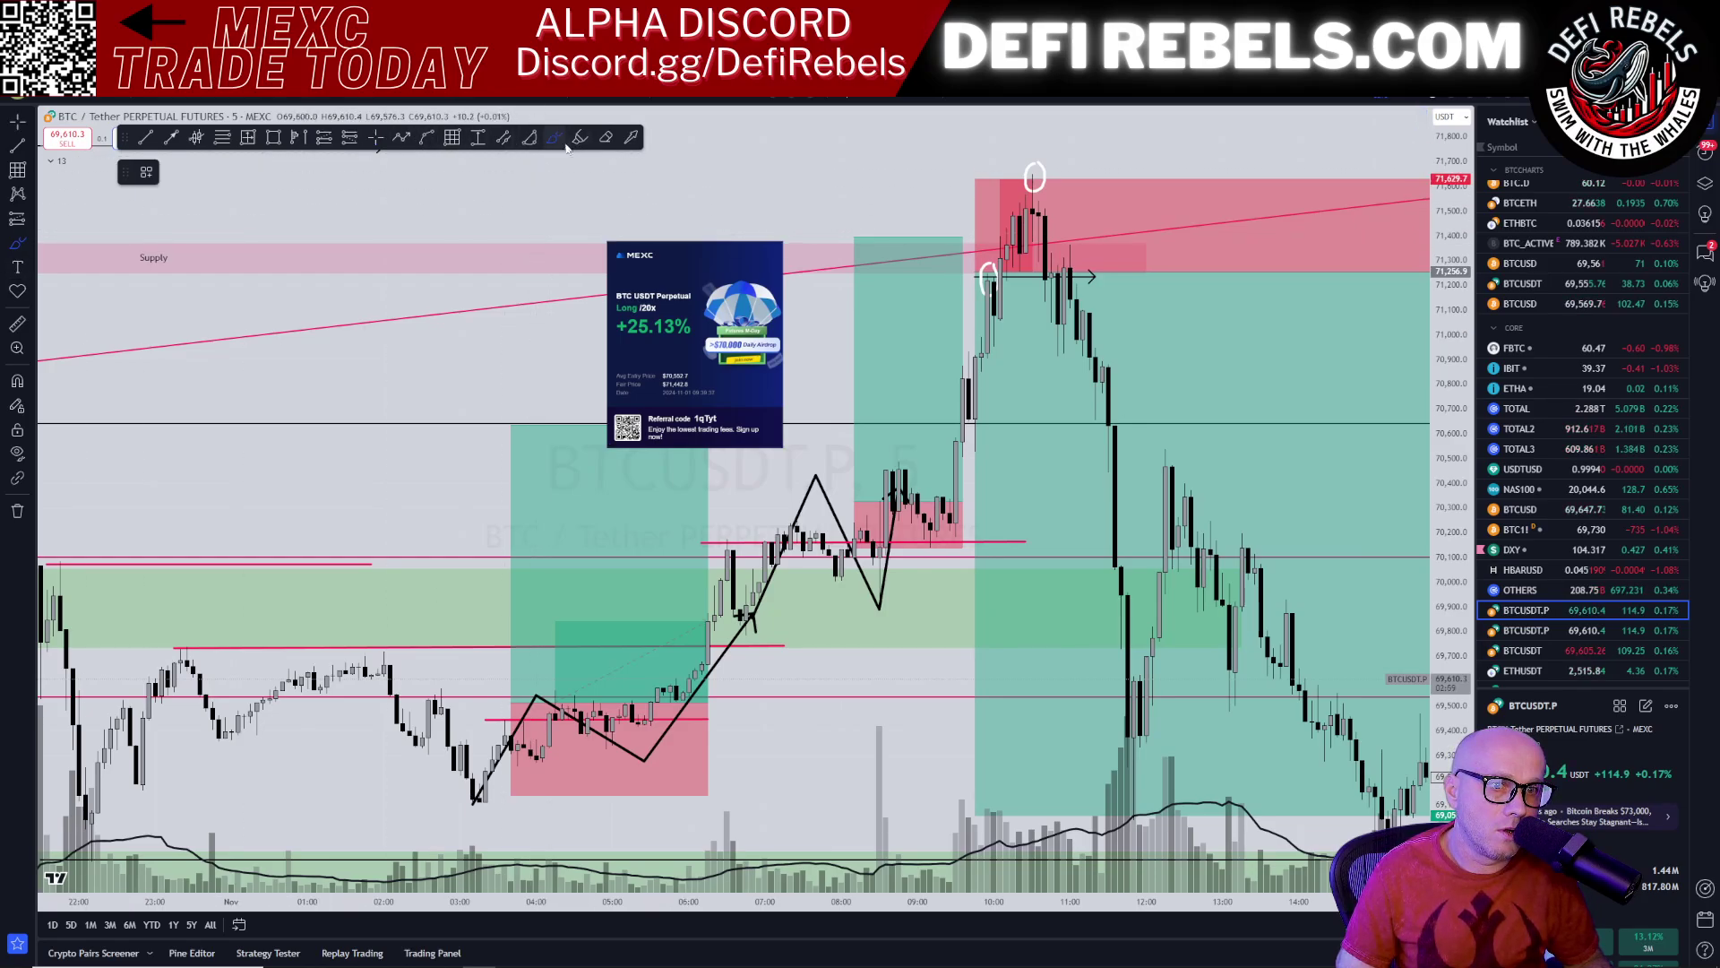
{"action": "mouse_move", "coordinate": [764, 525]}
{"action": "left_mouse_down"}
{"action": "mouse_move", "coordinate": [950, 517]}
{"action": "mouse_move", "coordinate": [985, 539]}
{"action": "left_mouse_up"}
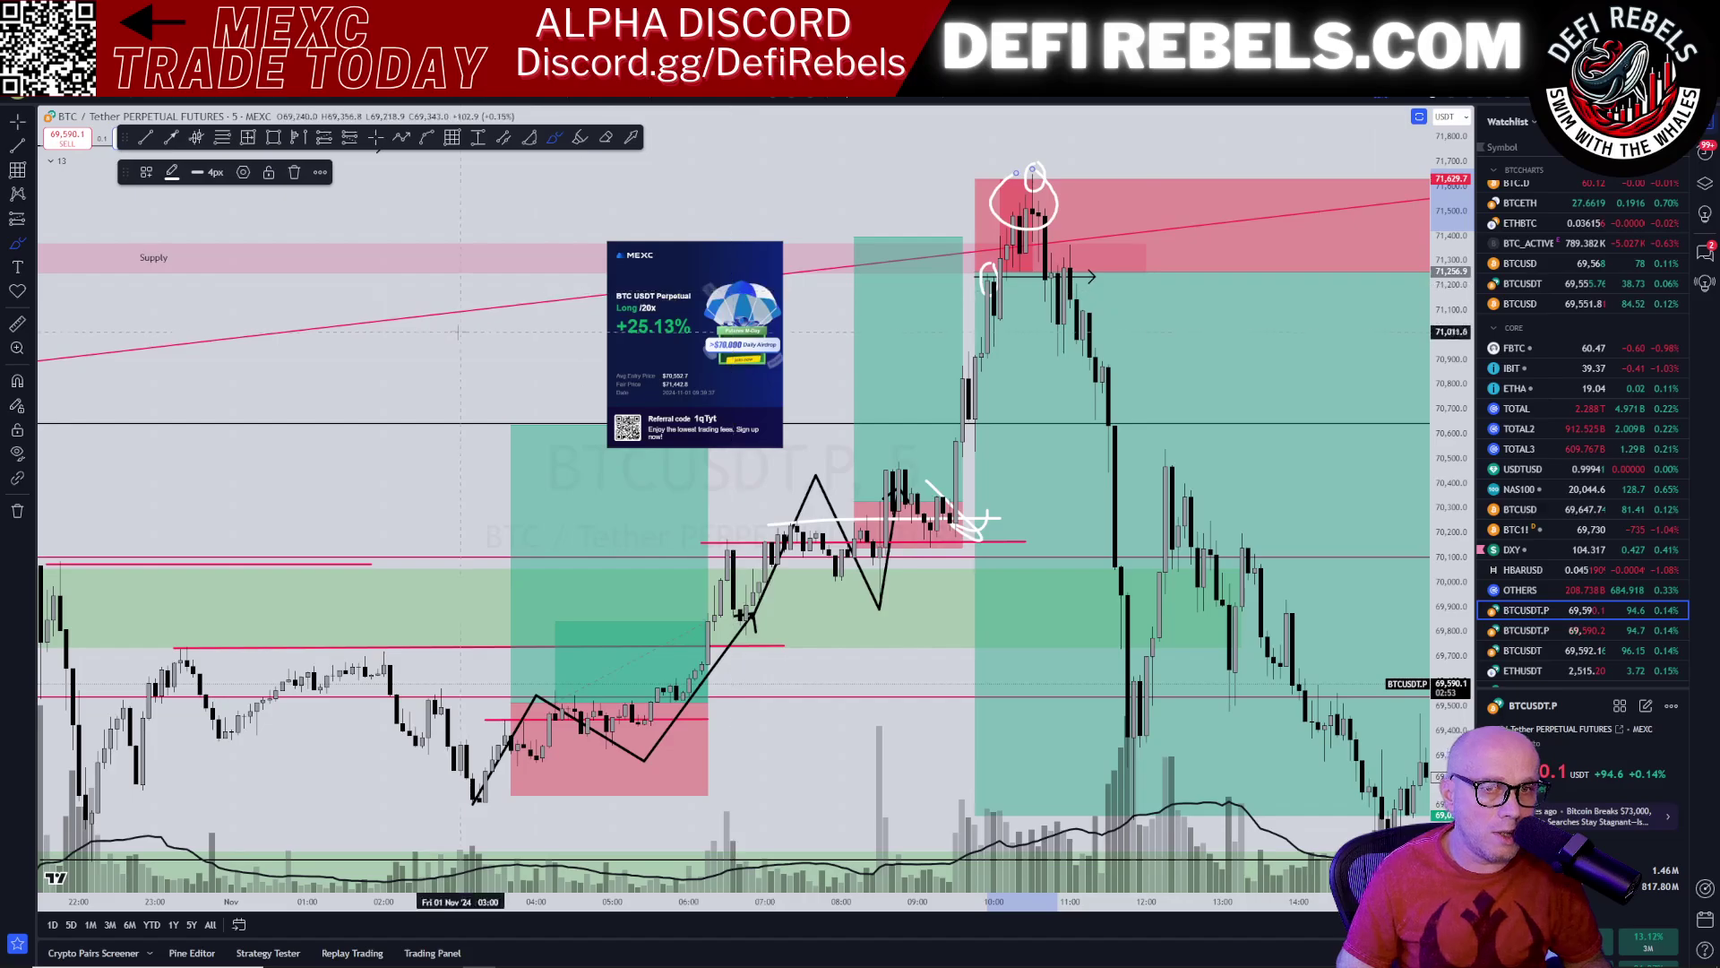
{"action": "scroll", "coordinate": [461, 256], "scroll_direction": "down", "scroll_amount": 3}
{"action": "key", "text": "Escape"}
Step: Enlarge the +25.13% trade card and place it at about 70,810 around October 31, 23:15
{"action": "left_click_drag", "start_coordinate": [922, 346], "coordinate": [848, 303]}
{"action": "mouse_move", "coordinate": [960, 405]}
{"action": "left_mouse_down"}
{"action": "mouse_move", "coordinate": [1036, 555]}
{"action": "mouse_move", "coordinate": [1110, 577]}
{"action": "left_mouse_up"}
{"action": "left_click_drag", "start_coordinate": [911, 516], "coordinate": [619, 439]}
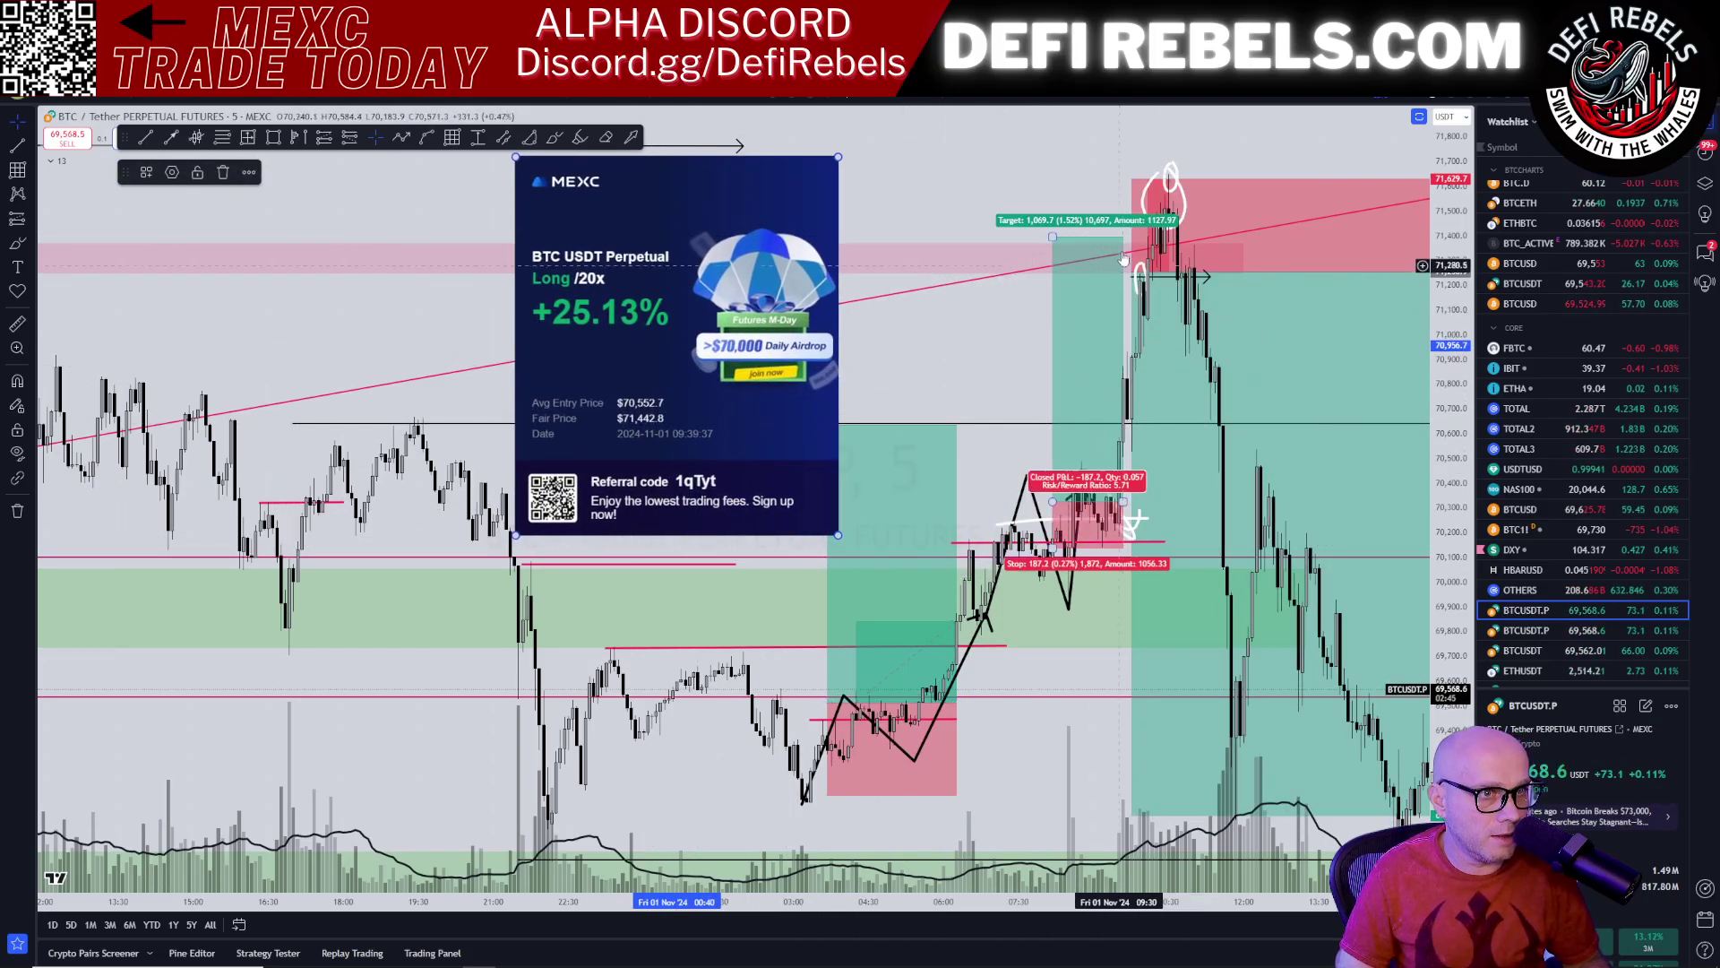
{"action": "left_click_drag", "start_coordinate": [789, 336], "coordinate": [715, 370]}
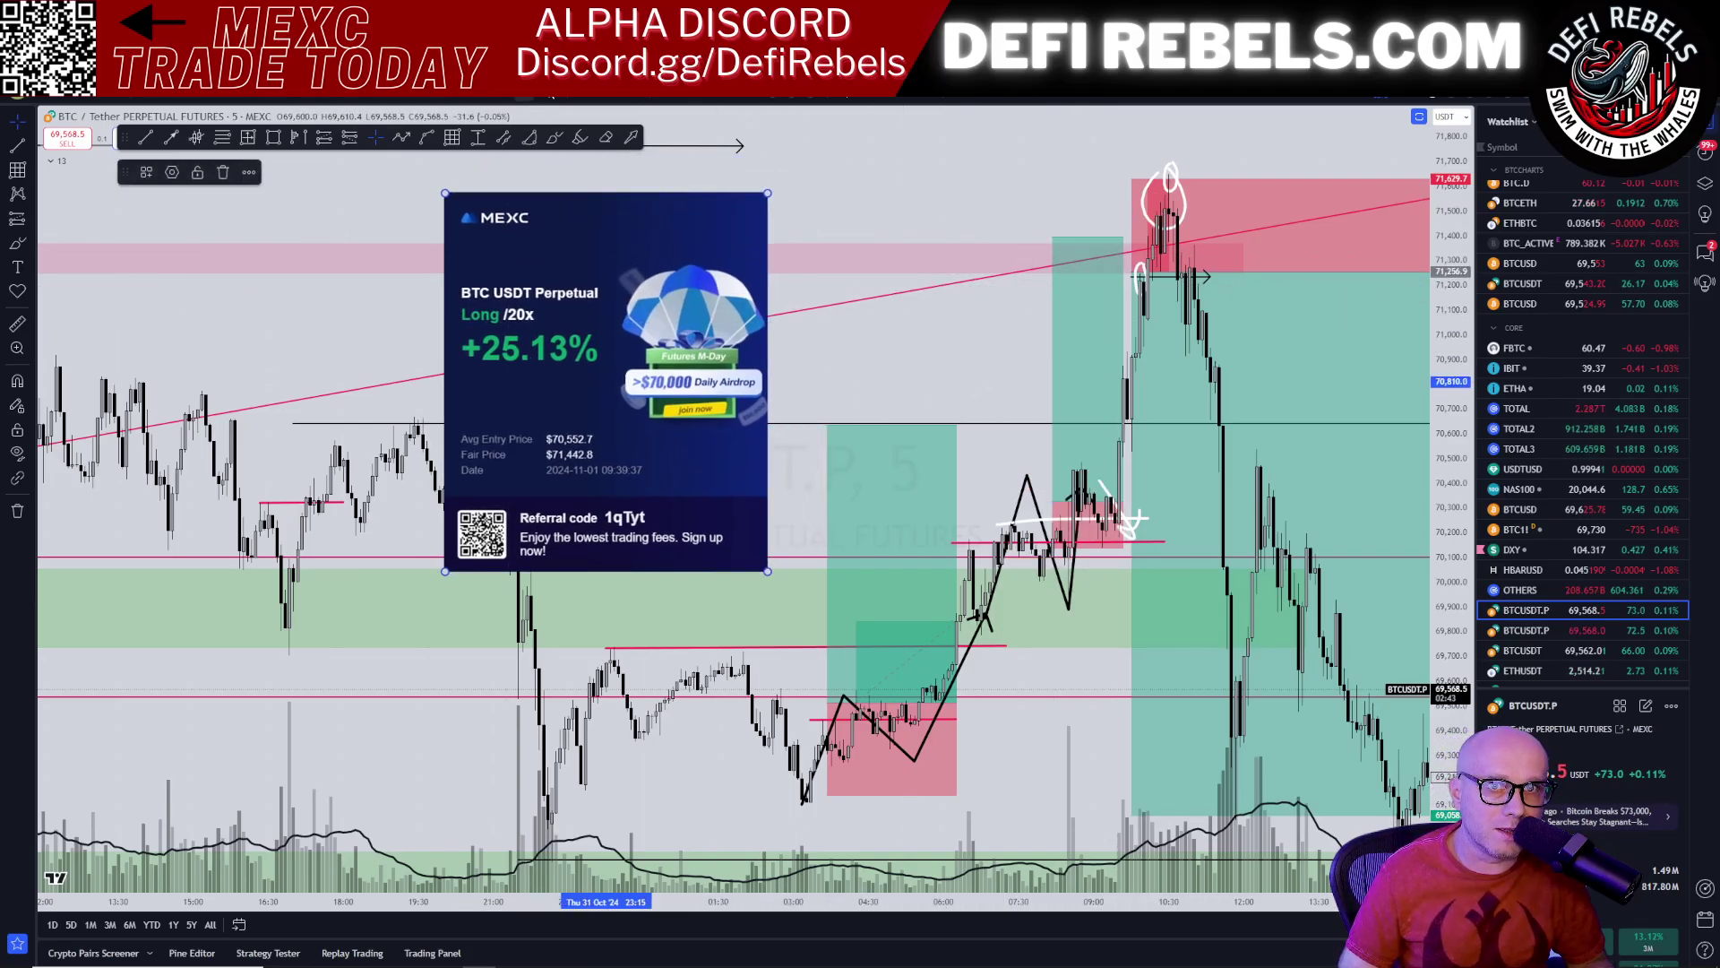
Step: Switch to MobChart to examine the 30-minute BTCUSDT order book heatmap, and return to the TradingView chart
{"action": "left_click", "coordinate": [358, 12]}
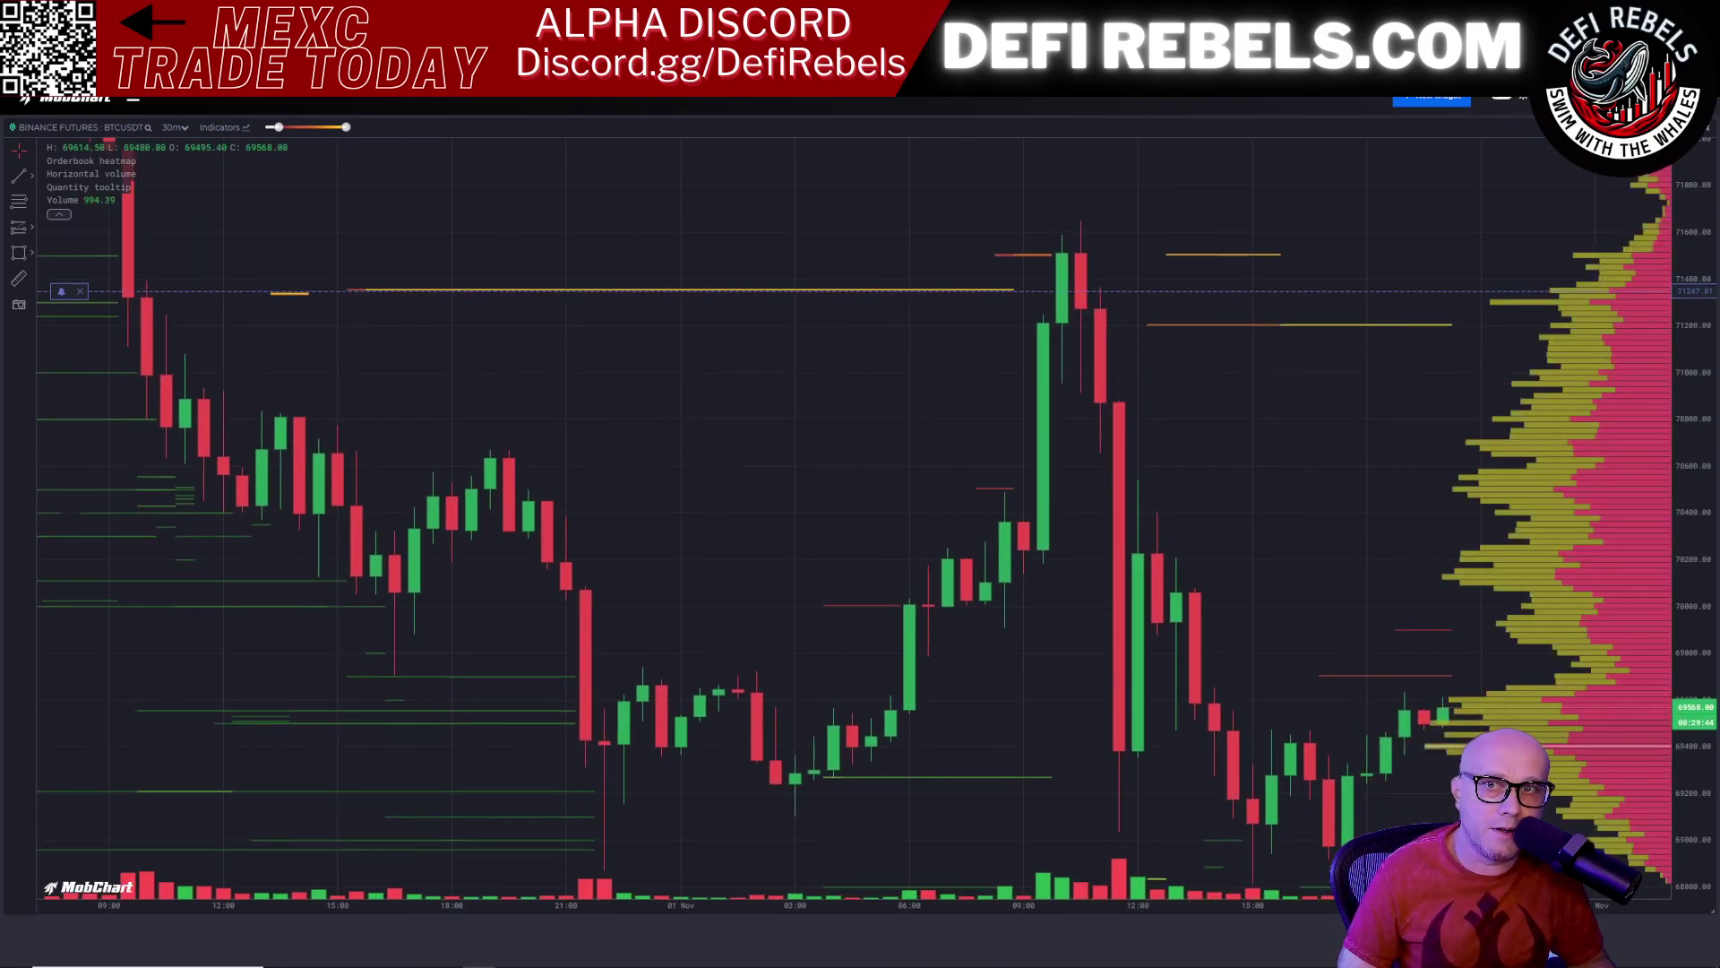
{"action": "key", "text": "alt+Tab"}
{"action": "mouse_move", "coordinate": [928, 345]}
{"action": "left_mouse_down"}
{"action": "mouse_move", "coordinate": [782, 298]}
{"action": "mouse_move", "coordinate": [706, 196]}
{"action": "left_mouse_up"}
{"action": "scroll", "coordinate": [1160, 449], "scroll_direction": "down", "scroll_amount": 3}
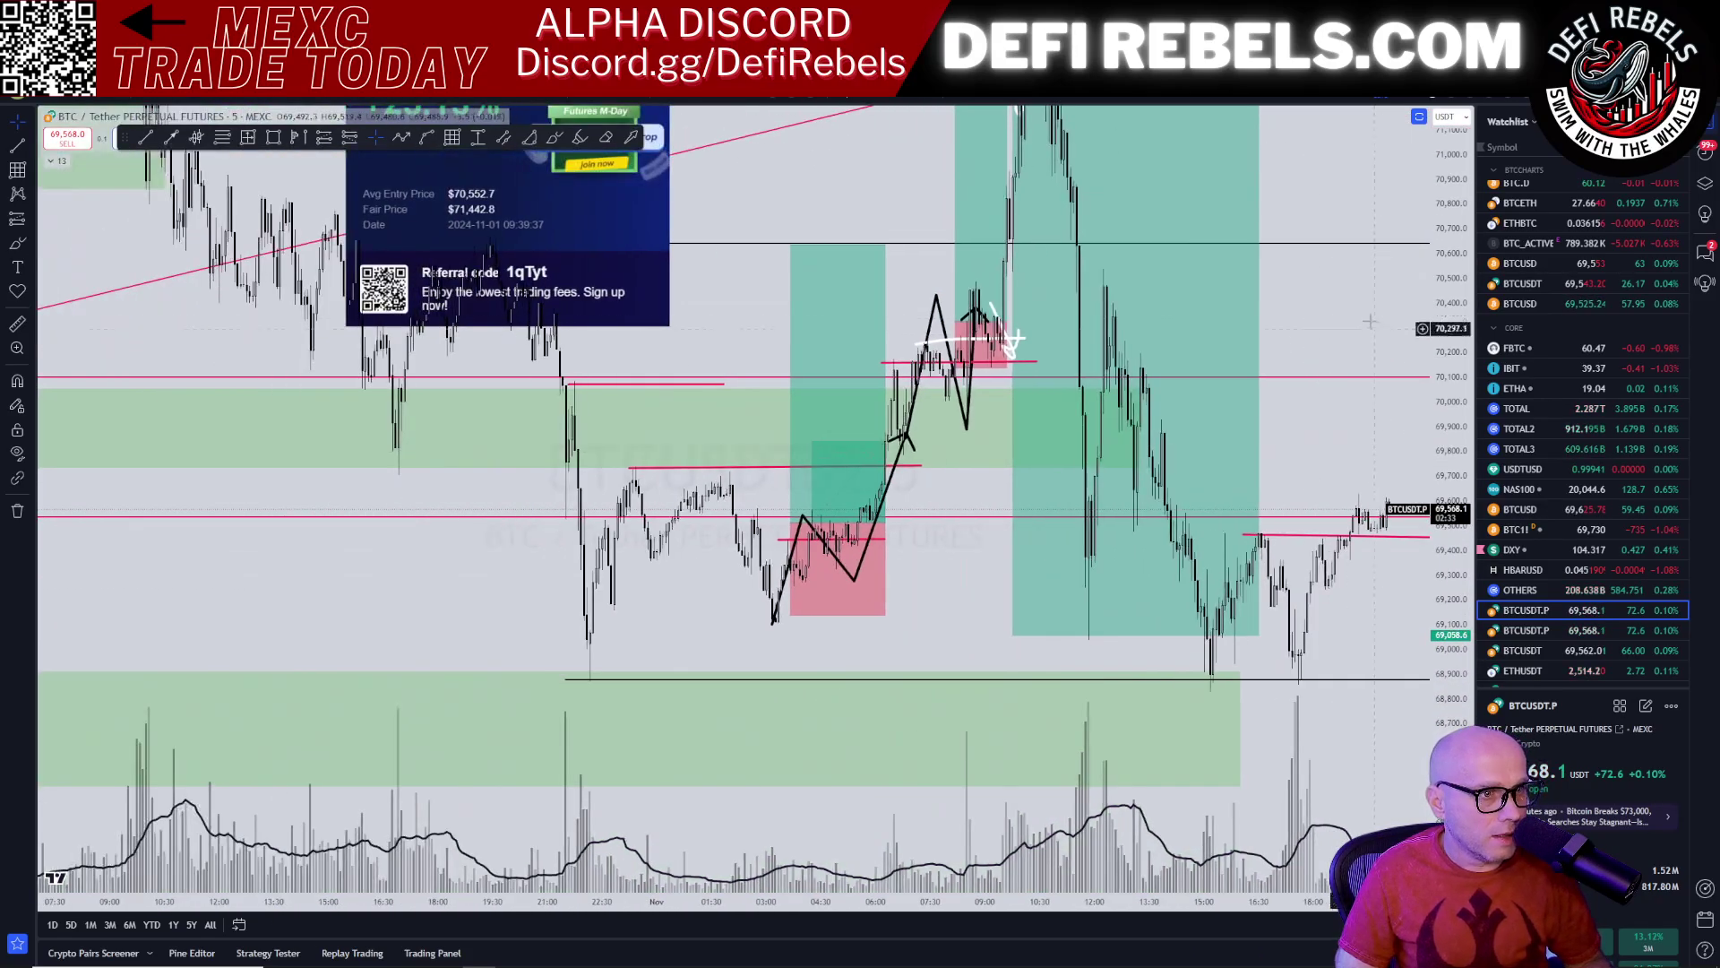
Step: Delete the +25.13% trade card from the chart
{"action": "left_click_drag", "start_coordinate": [1369, 324], "coordinate": [1335, 435]}
{"action": "left_click", "coordinate": [448, 336]}
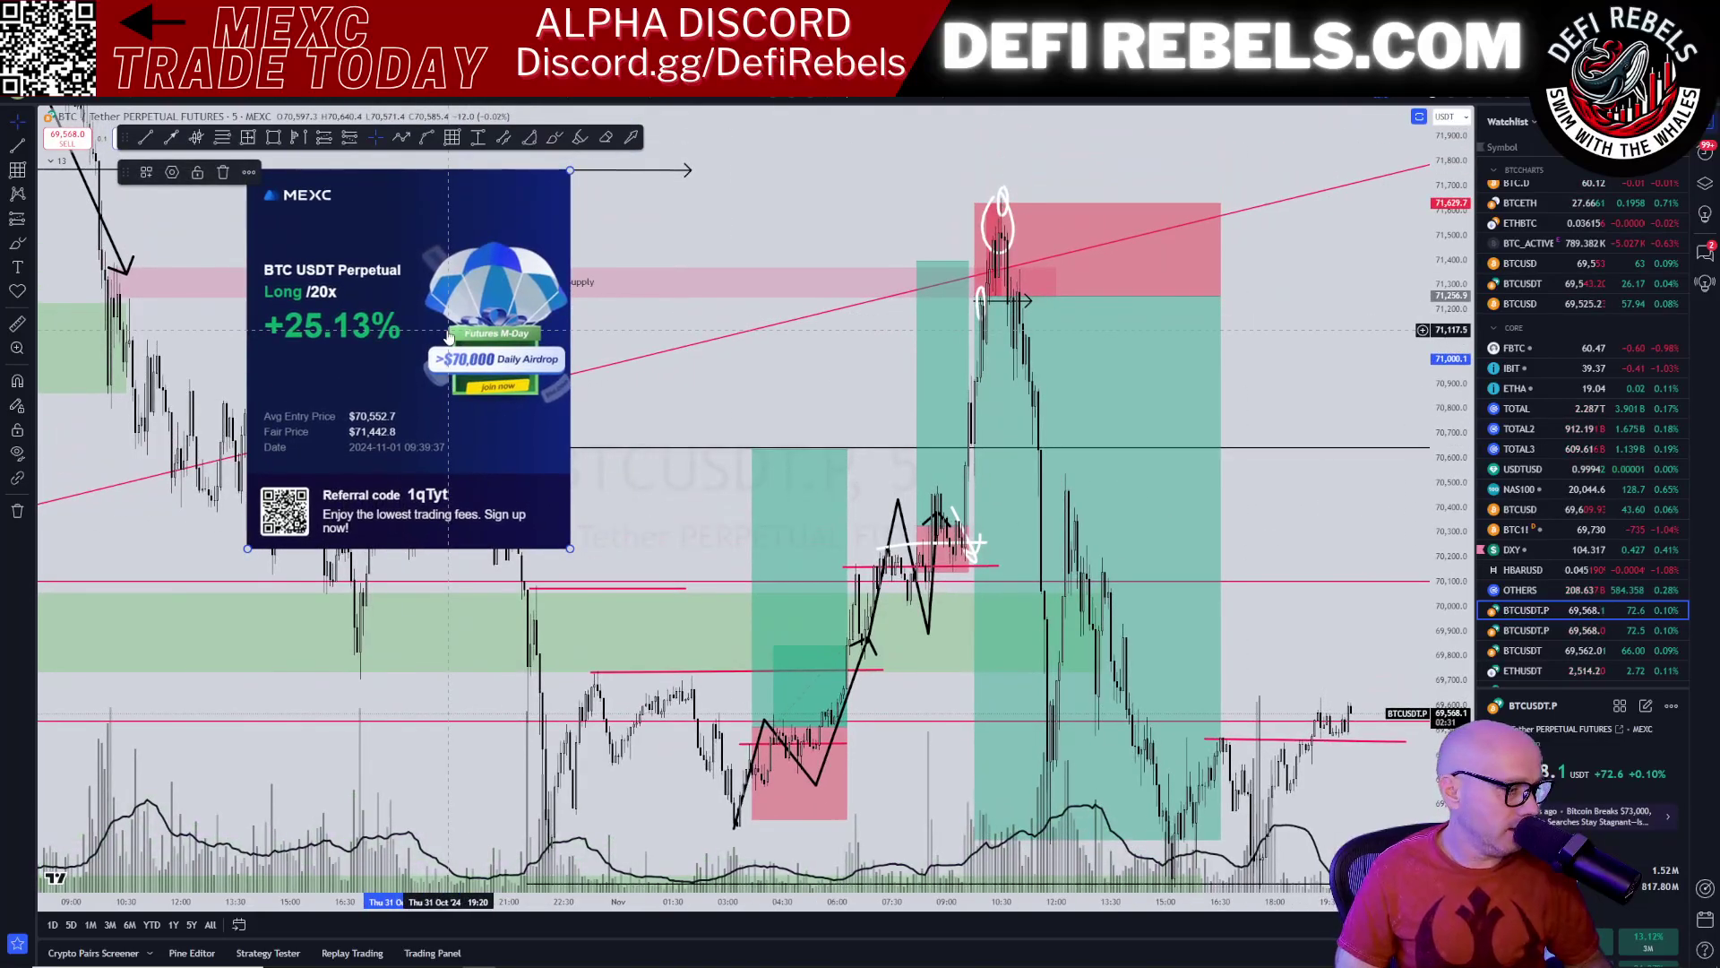
{"action": "key", "text": "Delete"}
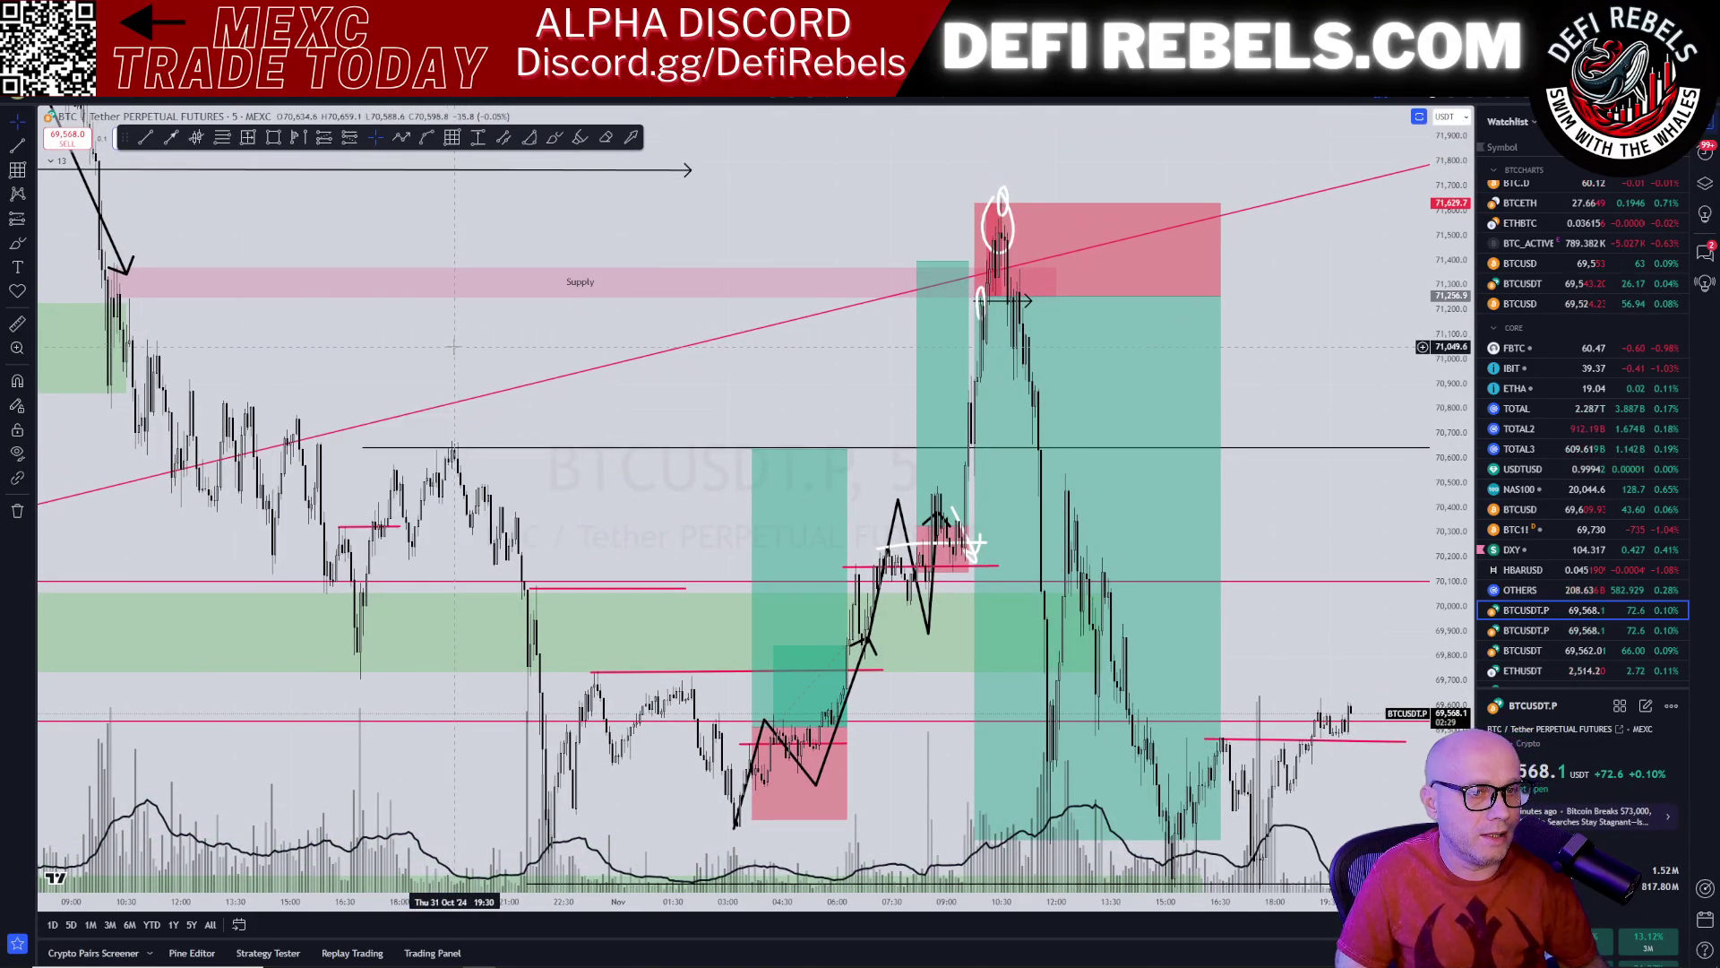
Step: Switch the chart to the 15-minute interval and restore the indicator panes around the price chart
{"action": "scroll", "coordinate": [1007, 534], "scroll_direction": "up", "scroll_amount": 5}
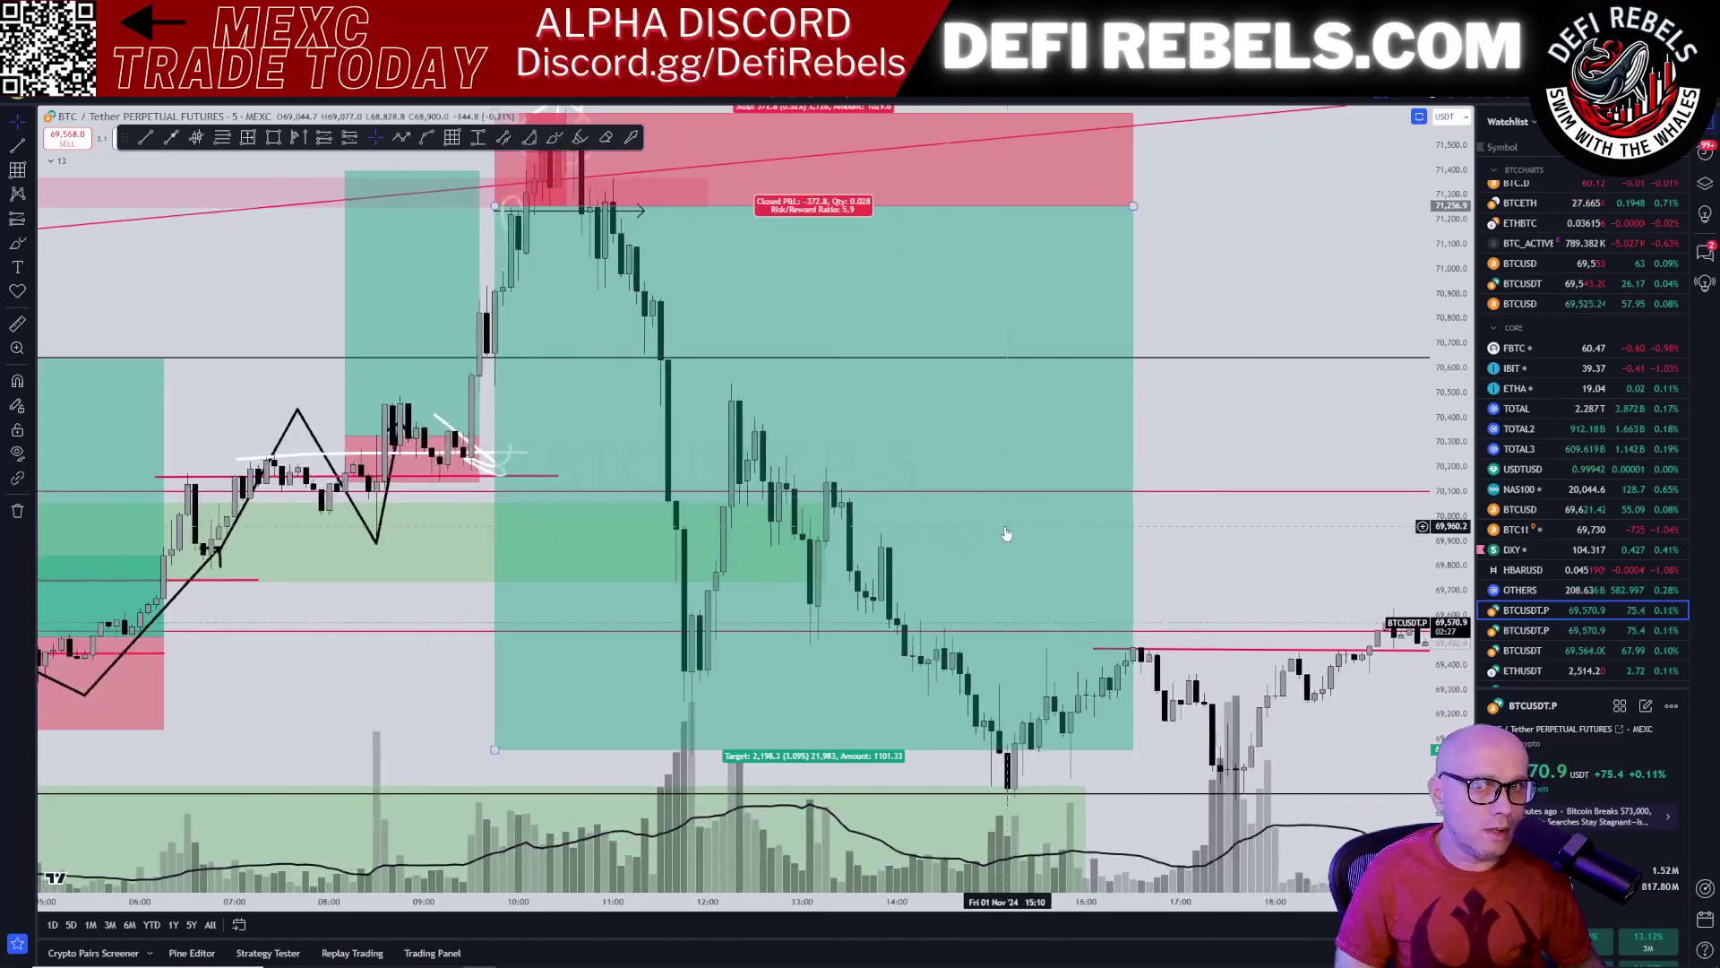
{"action": "scroll", "coordinate": [1007, 534], "scroll_direction": "up", "scroll_amount": 1}
{"action": "left_click_drag", "start_coordinate": [1132, 304], "coordinate": [1313, 269]}
{"action": "left_click", "coordinate": [237, 88]}
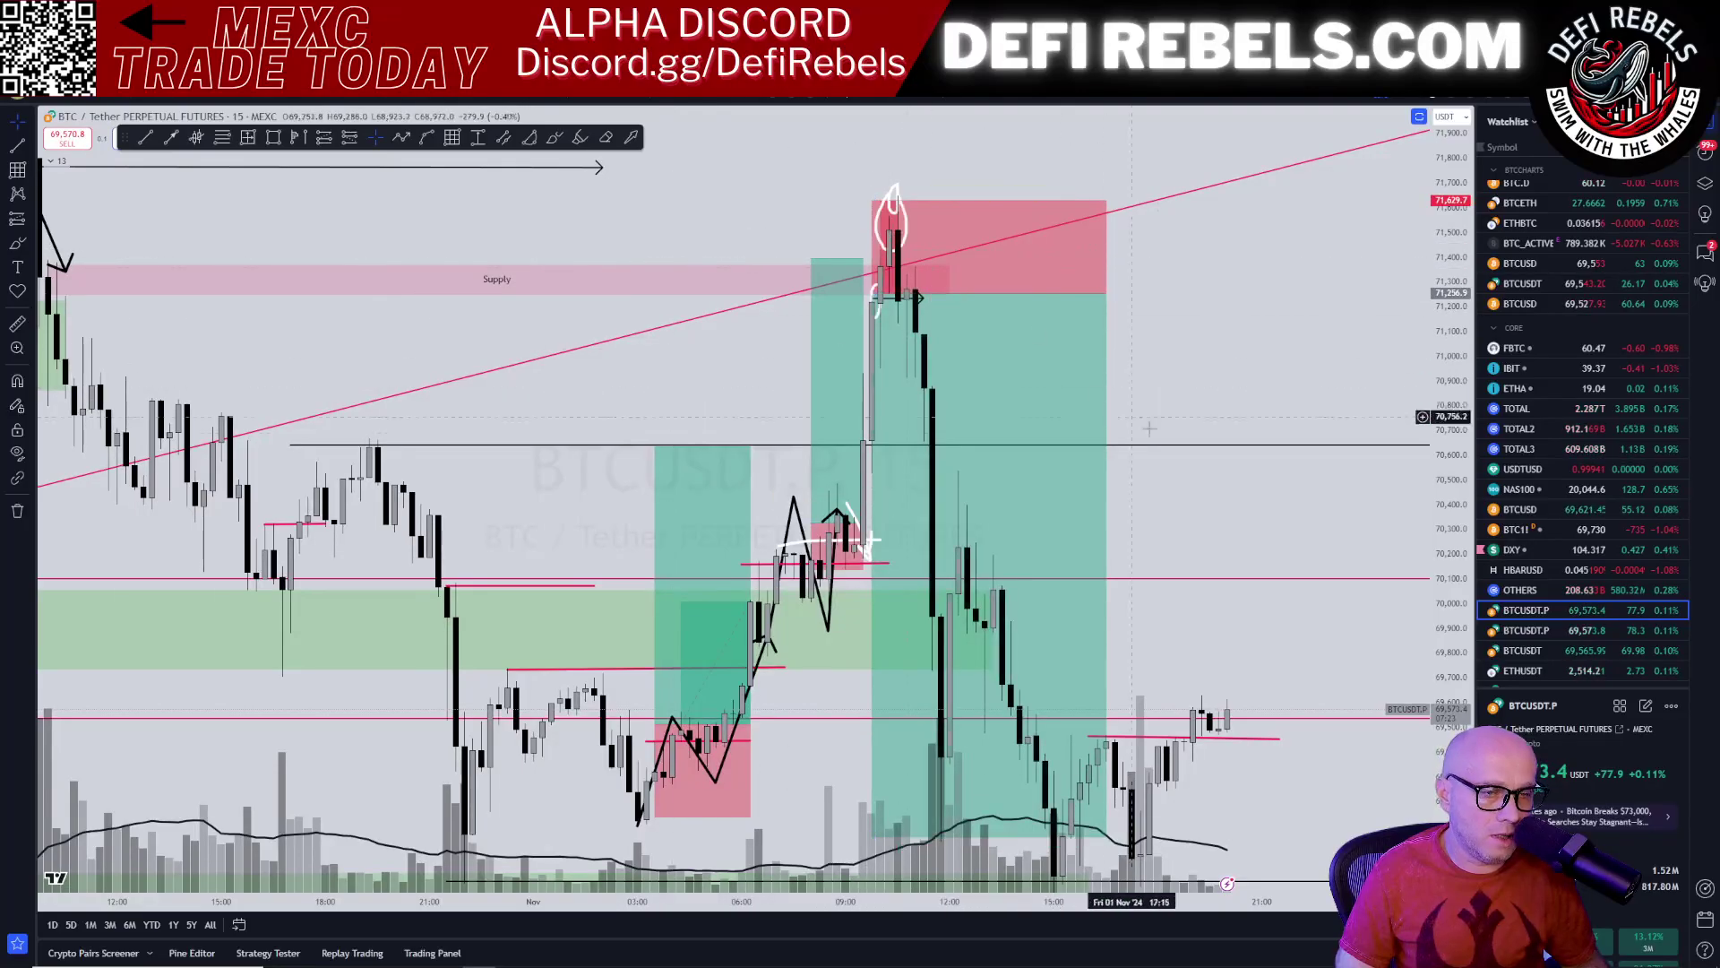
{"action": "scroll", "coordinate": [1149, 430], "scroll_direction": "up", "scroll_amount": 5}
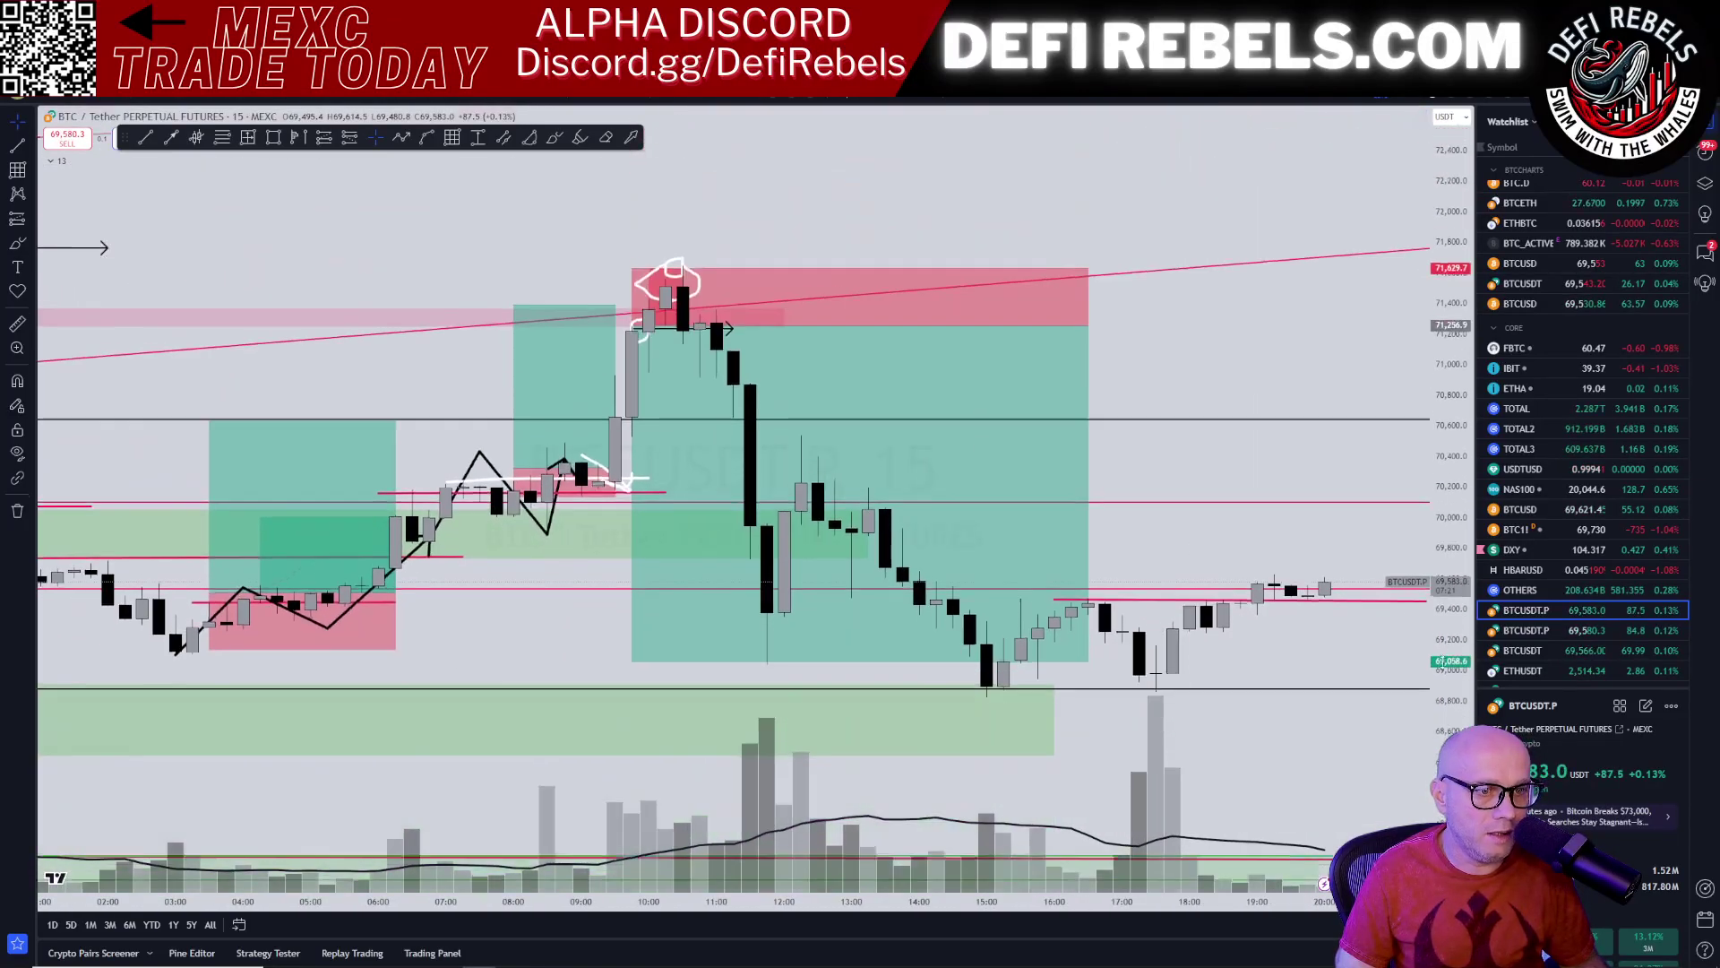
{"action": "scroll", "coordinate": [1243, 567], "scroll_direction": "down", "scroll_amount": 3}
{"action": "double_click", "coordinate": [1291, 357]}
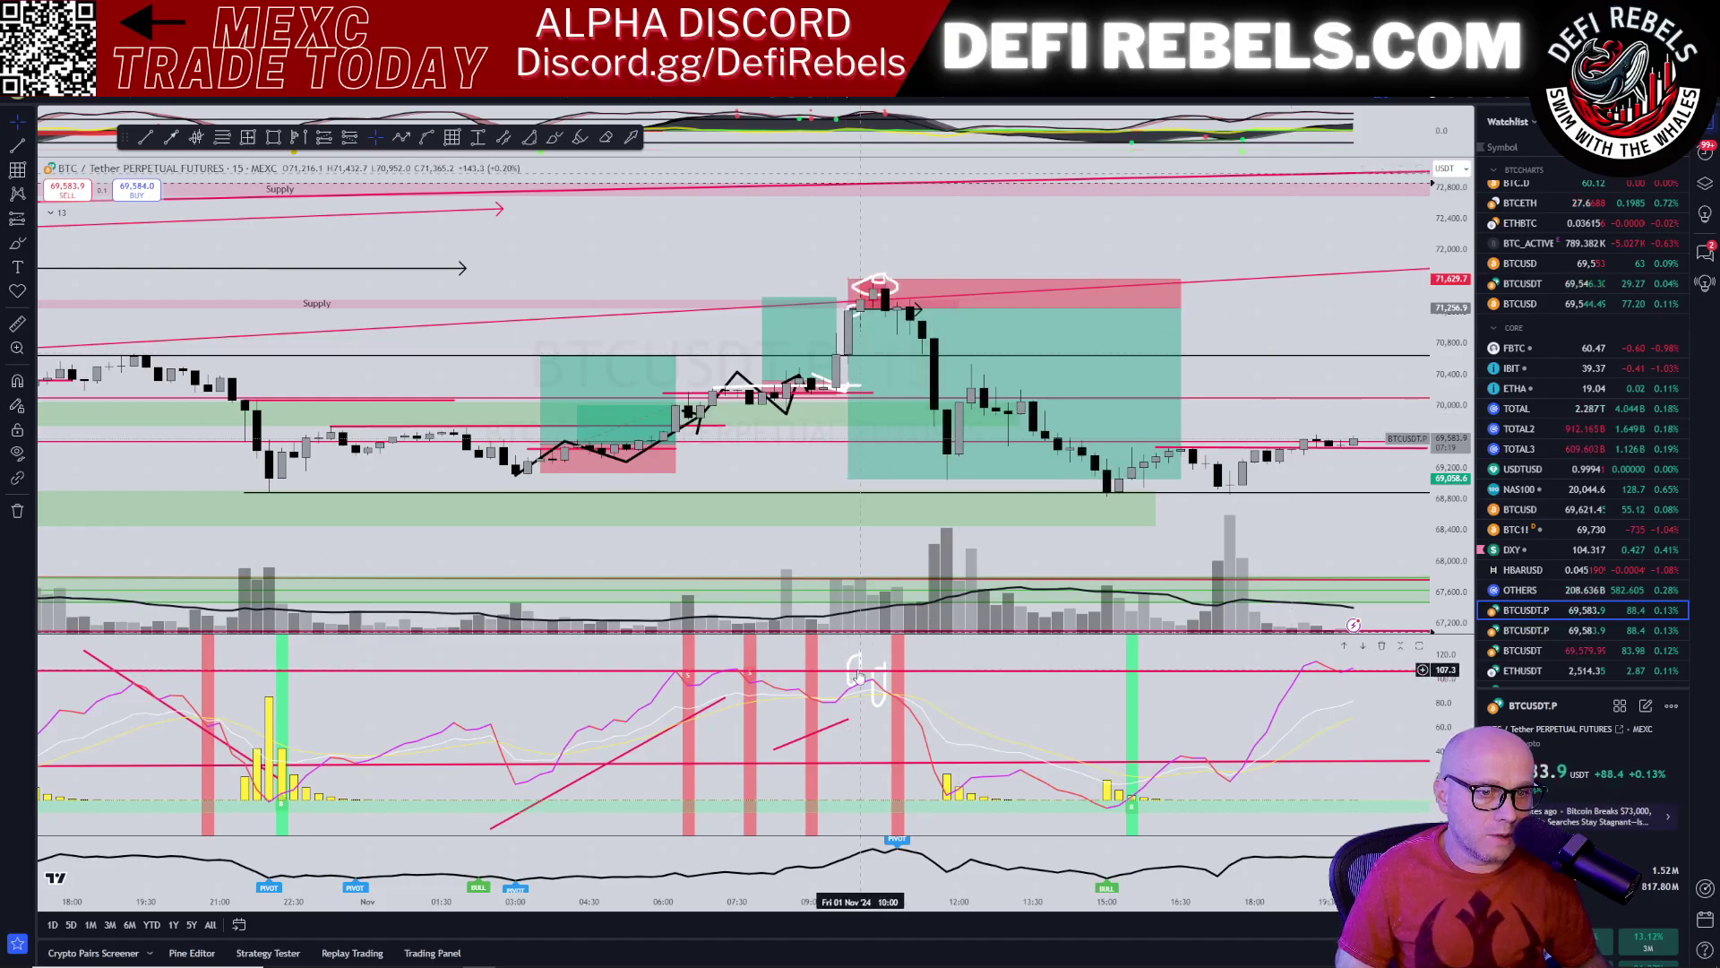
Step: Delete the white brush marks at the oscillator's November 1 peak and the two rising red trend lines in its pane
{"action": "left_click", "coordinate": [817, 633]}
{"action": "left_click", "coordinate": [810, 645]}
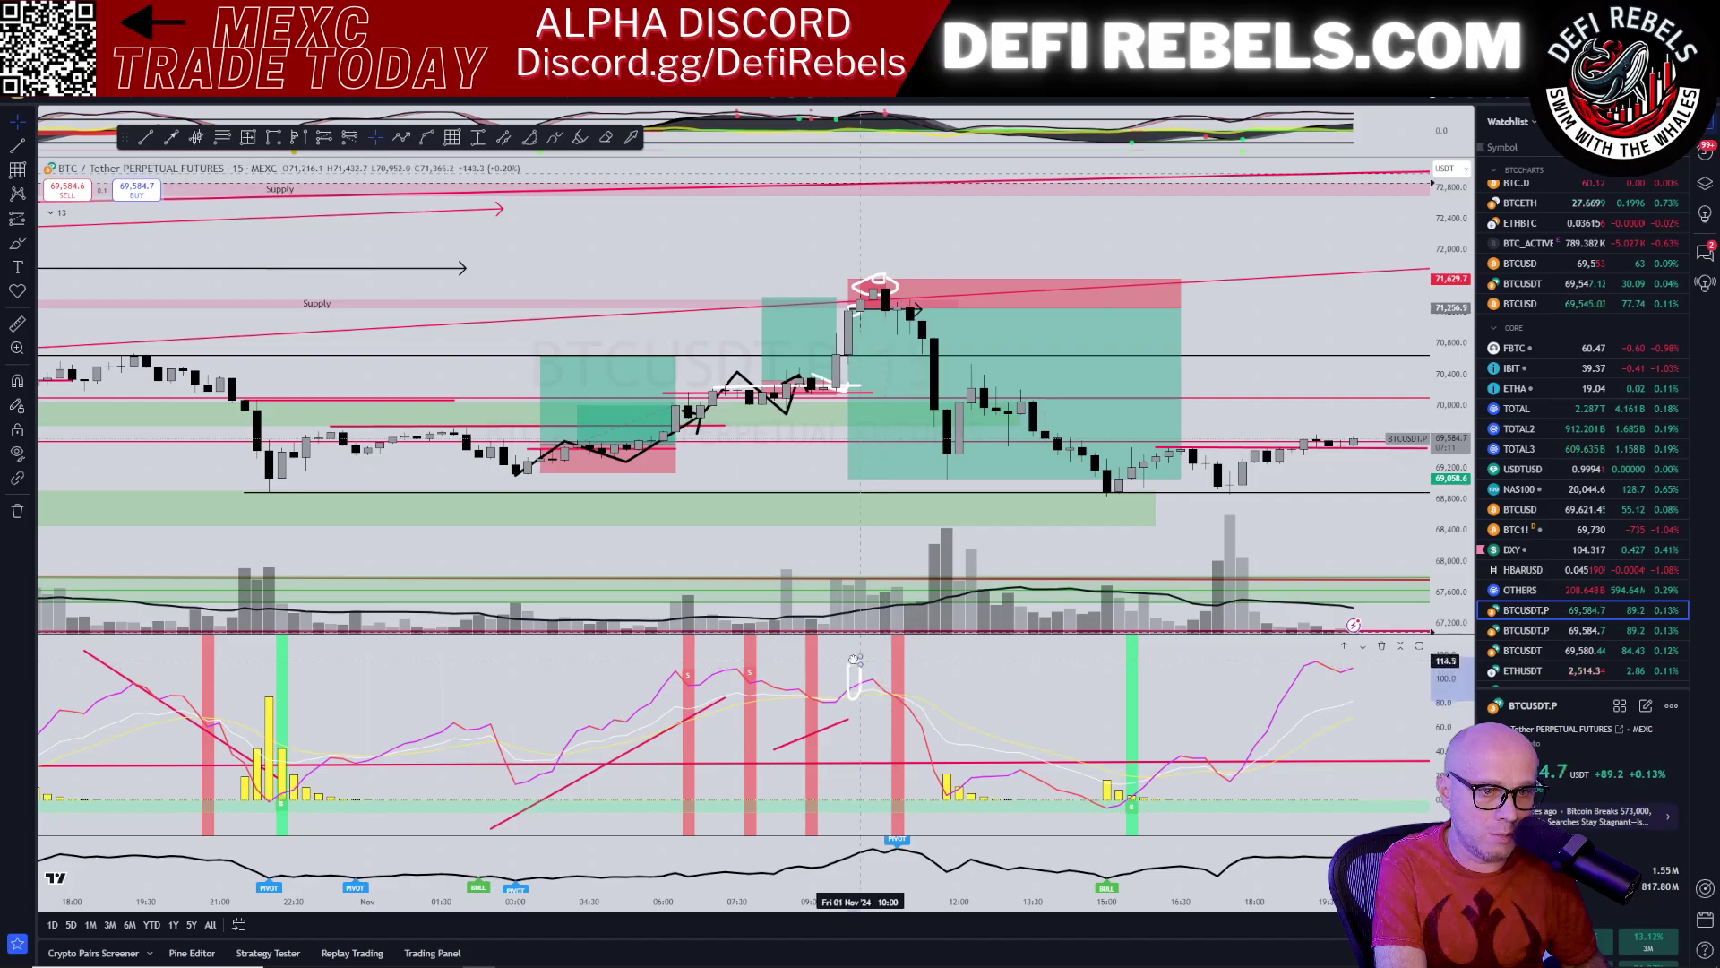
{"action": "left_click", "coordinate": [848, 721]}
{"action": "key", "text": "Delete"}
{"action": "left_click", "coordinate": [701, 711]}
{"action": "key", "text": "Delete"}
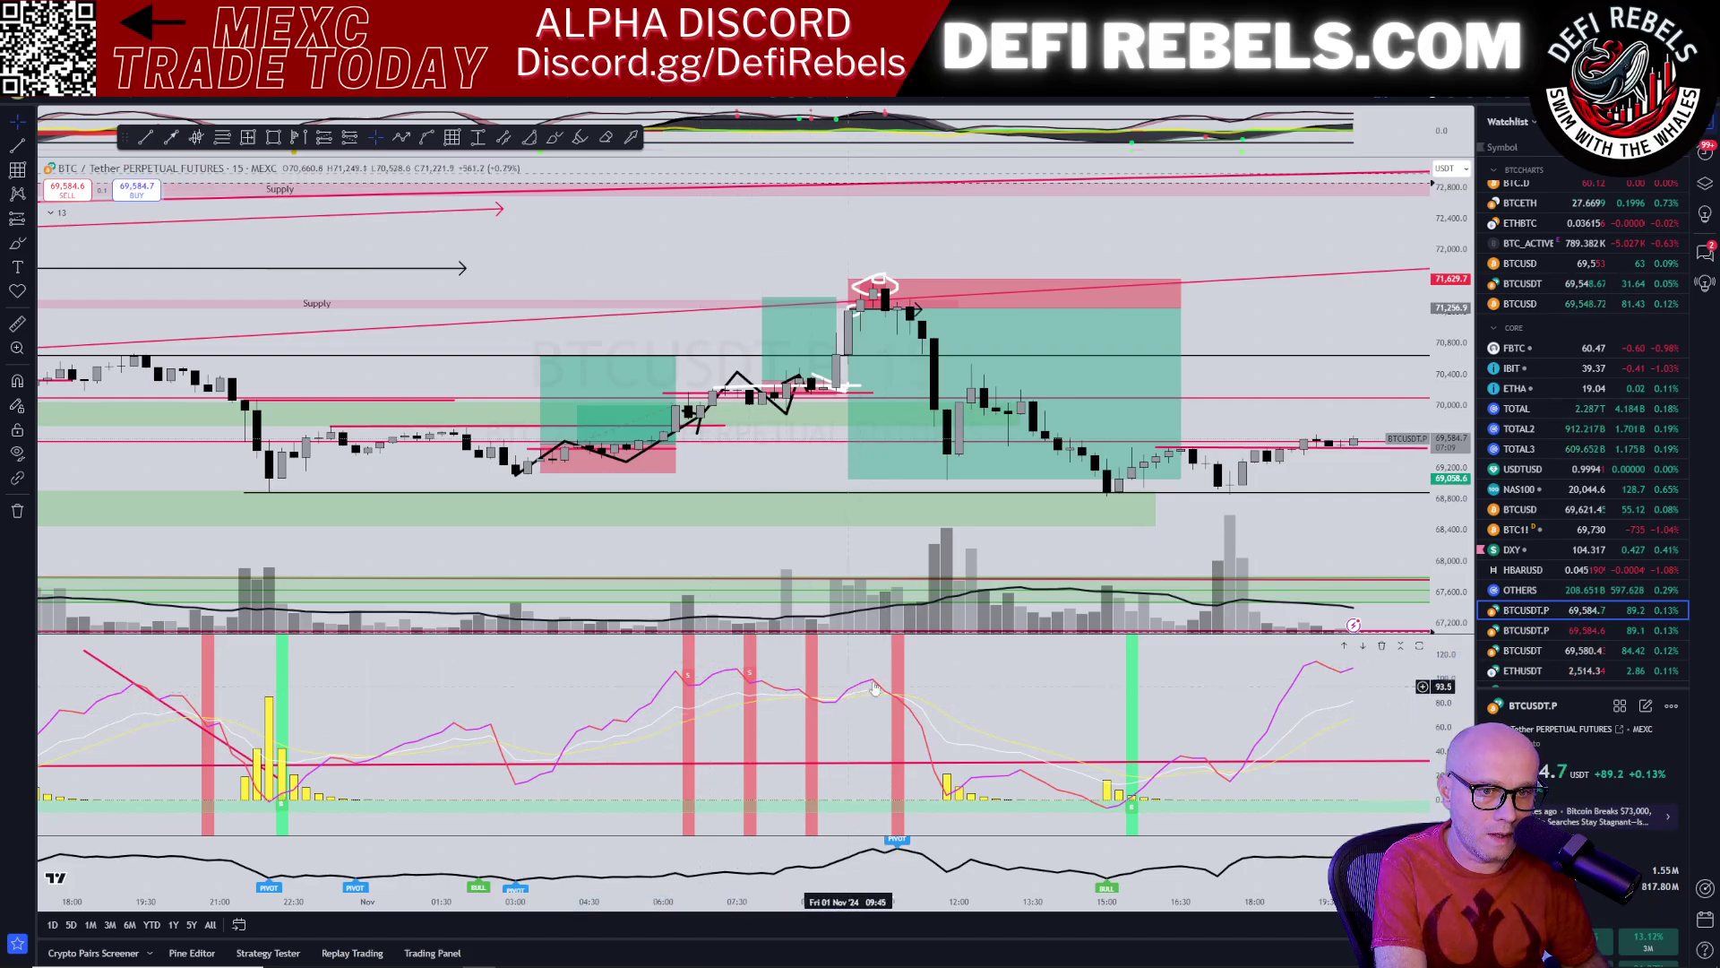
Step: Brush a rising white arrow beneath the November 1 rally and arcs around its successive swing highs
{"action": "left_click_drag", "start_coordinate": [605, 491], "coordinate": [923, 358]}
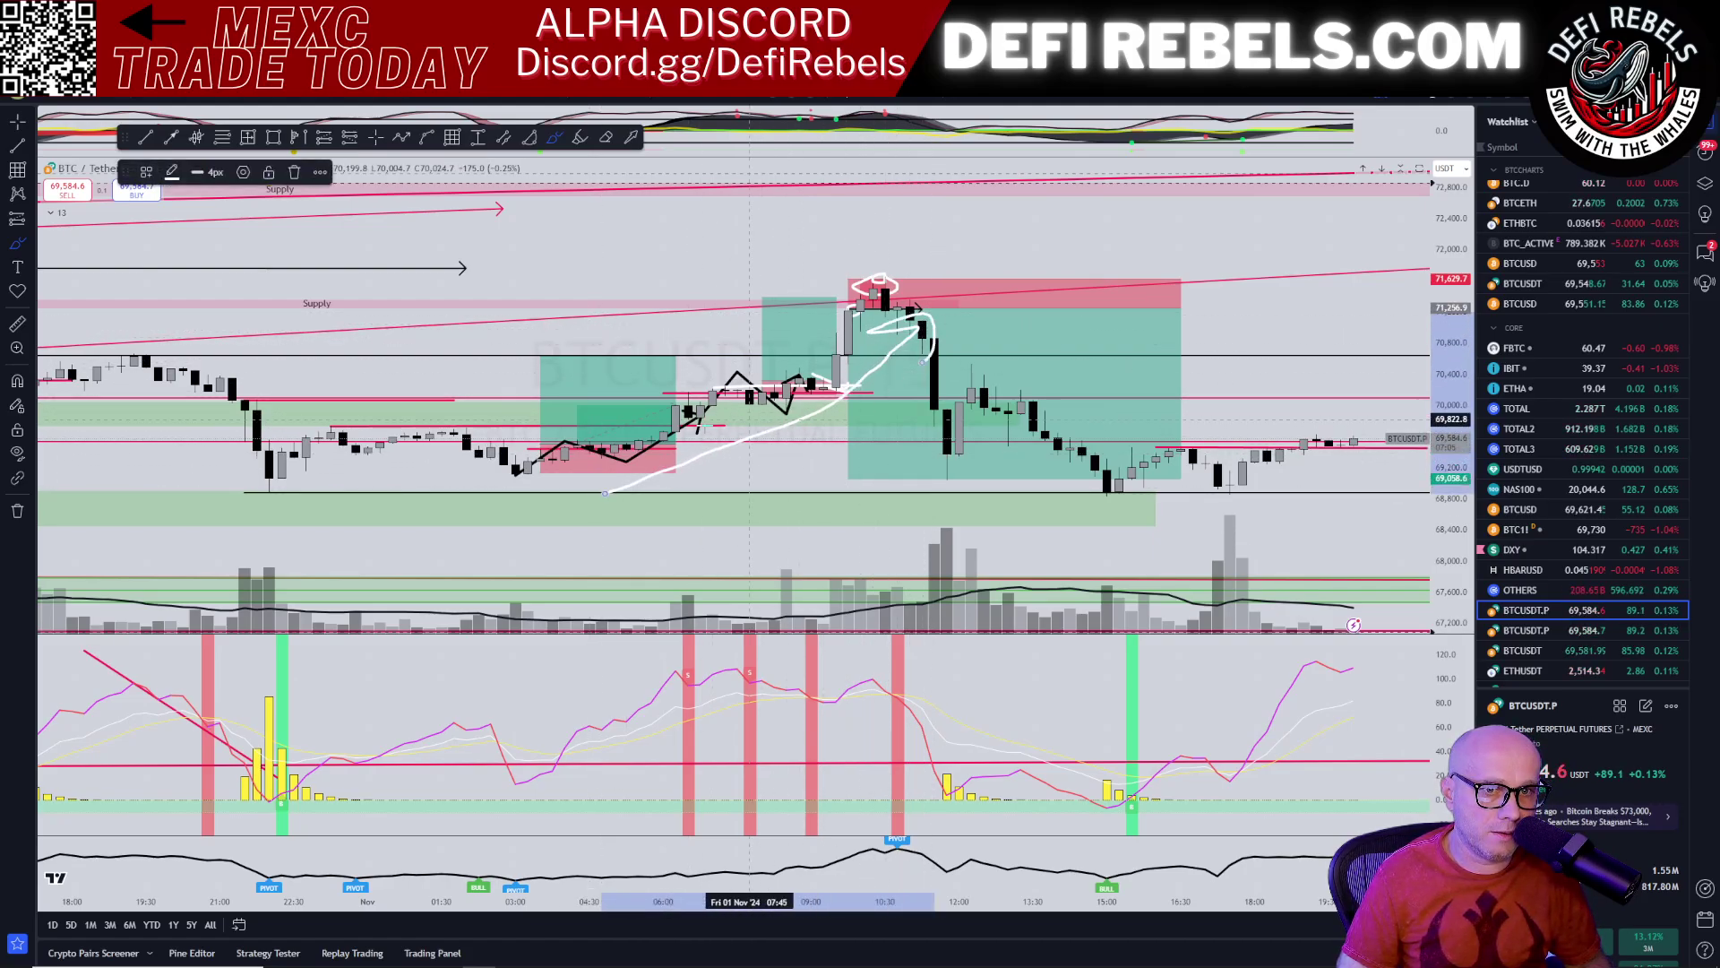
{"action": "mouse_move", "coordinate": [647, 383]}
{"action": "left_mouse_down"}
{"action": "mouse_move", "coordinate": [695, 421]}
{"action": "mouse_move", "coordinate": [704, 388]}
{"action": "left_mouse_up"}
{"action": "mouse_move", "coordinate": [784, 364]}
{"action": "left_mouse_down"}
{"action": "mouse_move", "coordinate": [803, 392]}
{"action": "mouse_move", "coordinate": [823, 366]}
{"action": "left_mouse_up"}
{"action": "left_click_drag", "start_coordinate": [895, 254], "coordinate": [837, 291]}
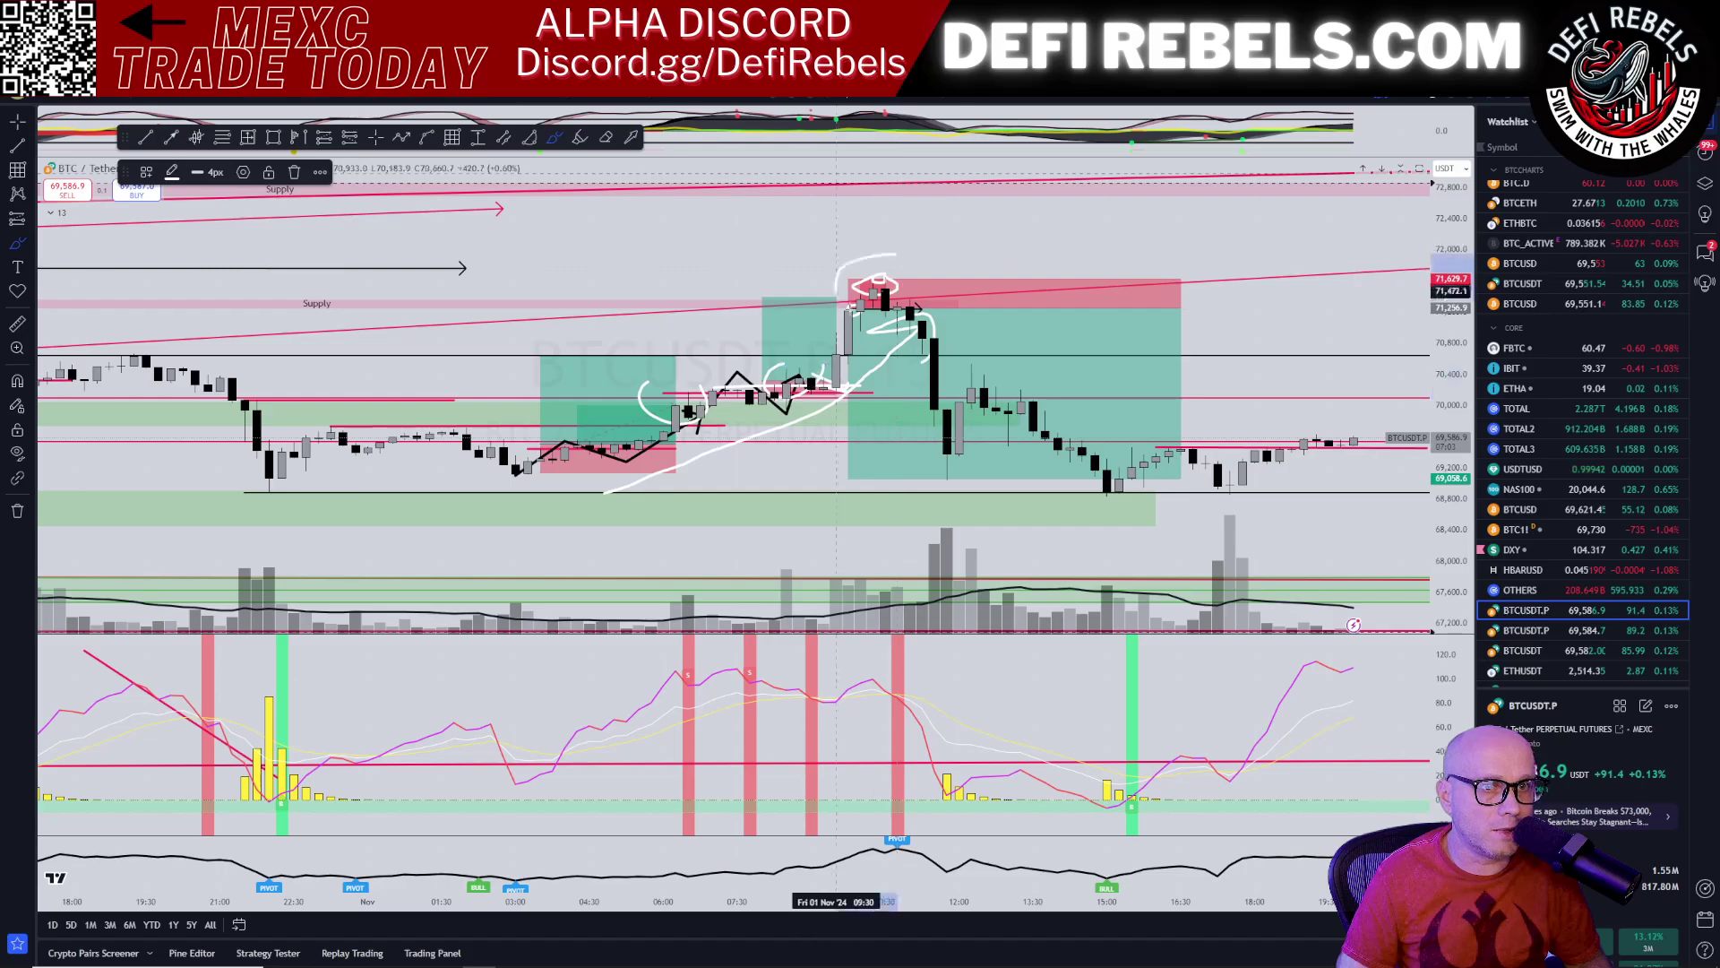
Step: Undo the white rising arrow and the arcs around the rally's swing highs
{"action": "key", "text": "ctrl+z"}
{"action": "key", "text": "ctrl+z"}
{"action": "key", "text": "ctrl+z"}
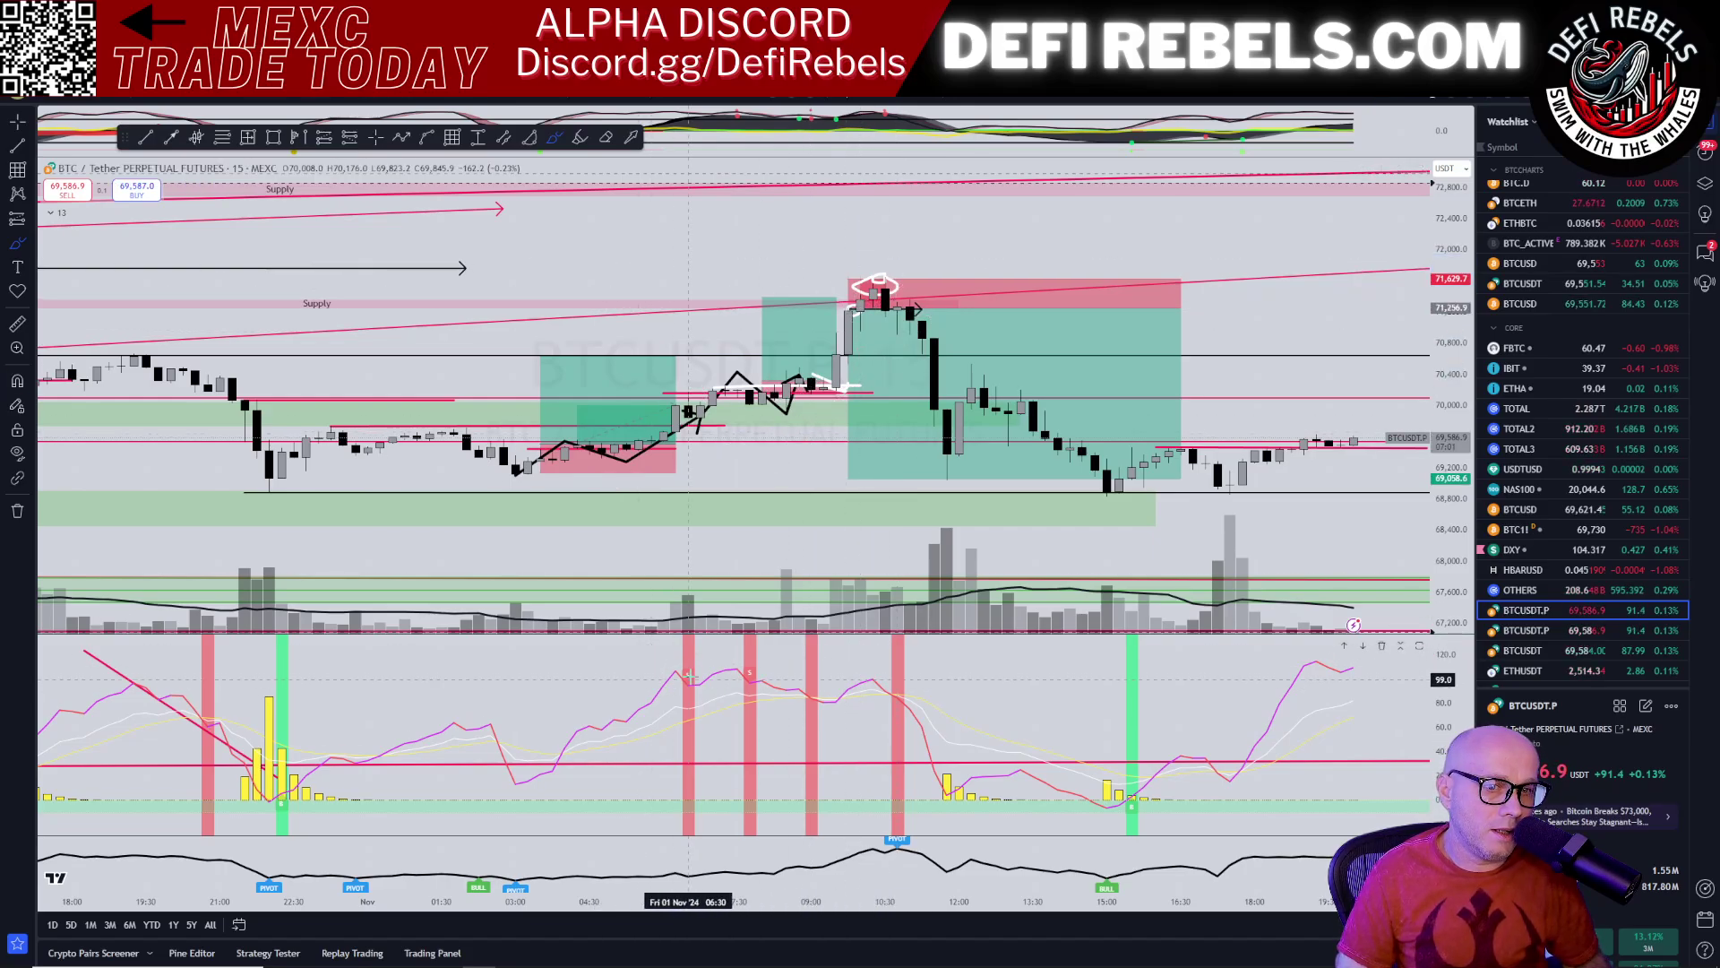
Step: Brush circles around the oscillator's November 1 peaks with a falling arrow above them, and a down arrow to the second long position
{"action": "left_click_drag", "start_coordinate": [651, 671], "coordinate": [701, 659]}
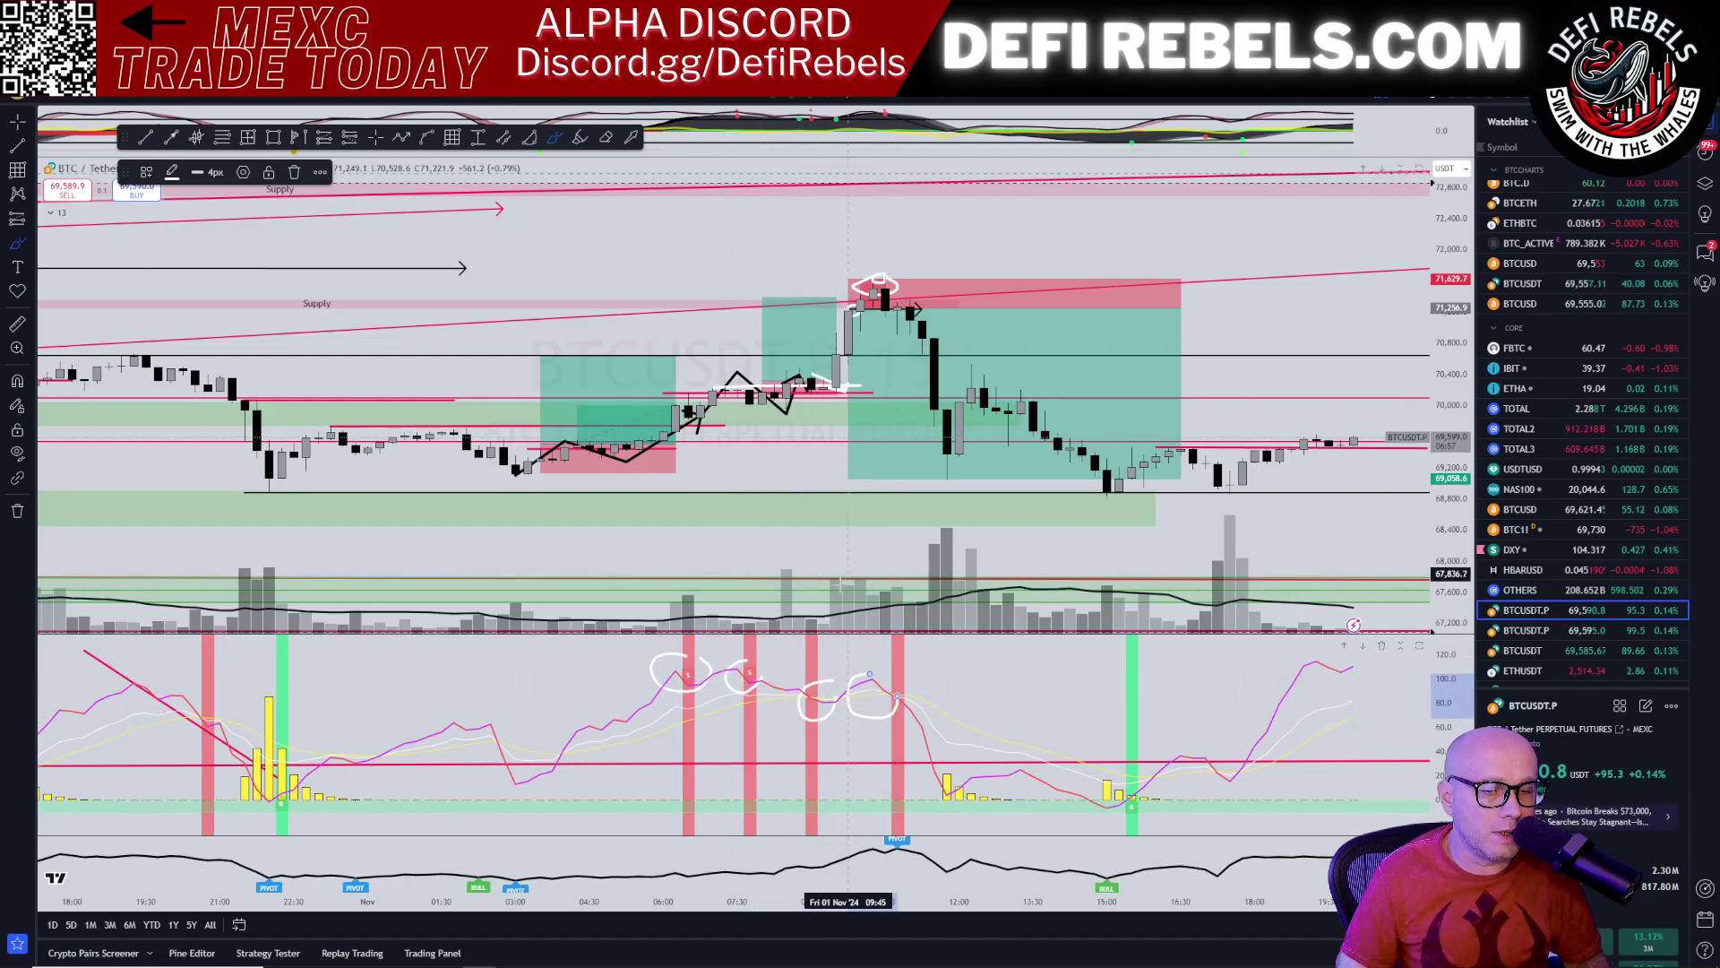
{"action": "left_click_drag", "start_coordinate": [715, 637], "coordinate": [955, 691]}
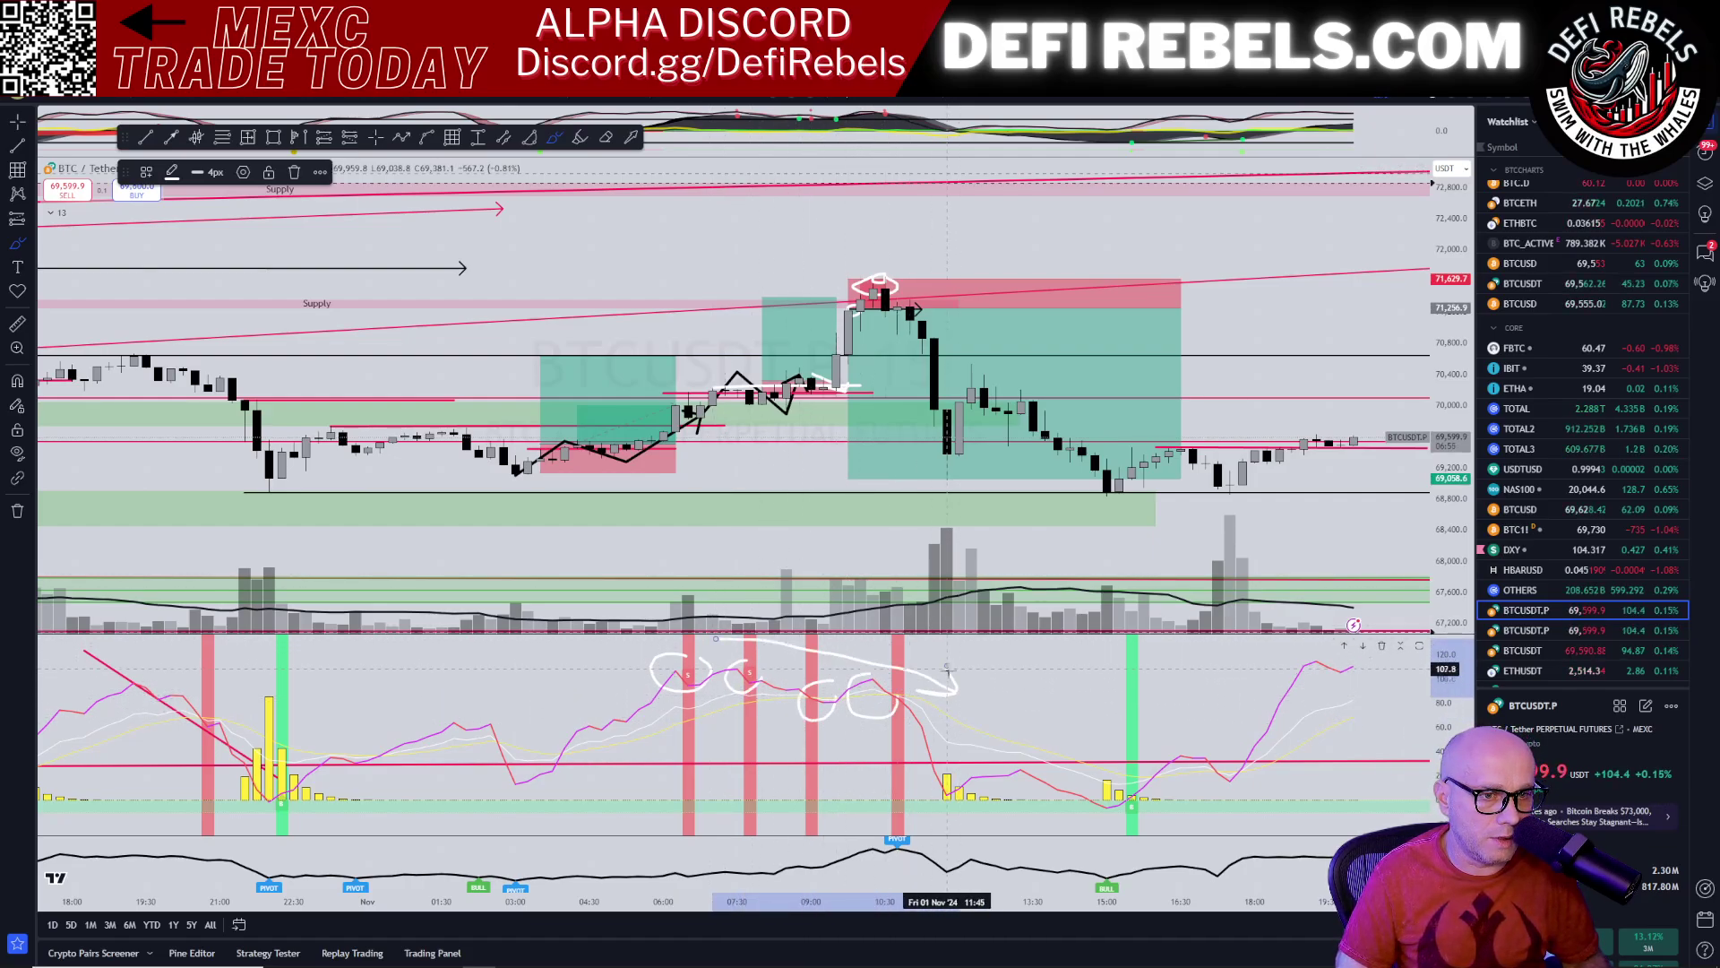
{"action": "left_click_drag", "start_coordinate": [739, 235], "coordinate": [762, 301]}
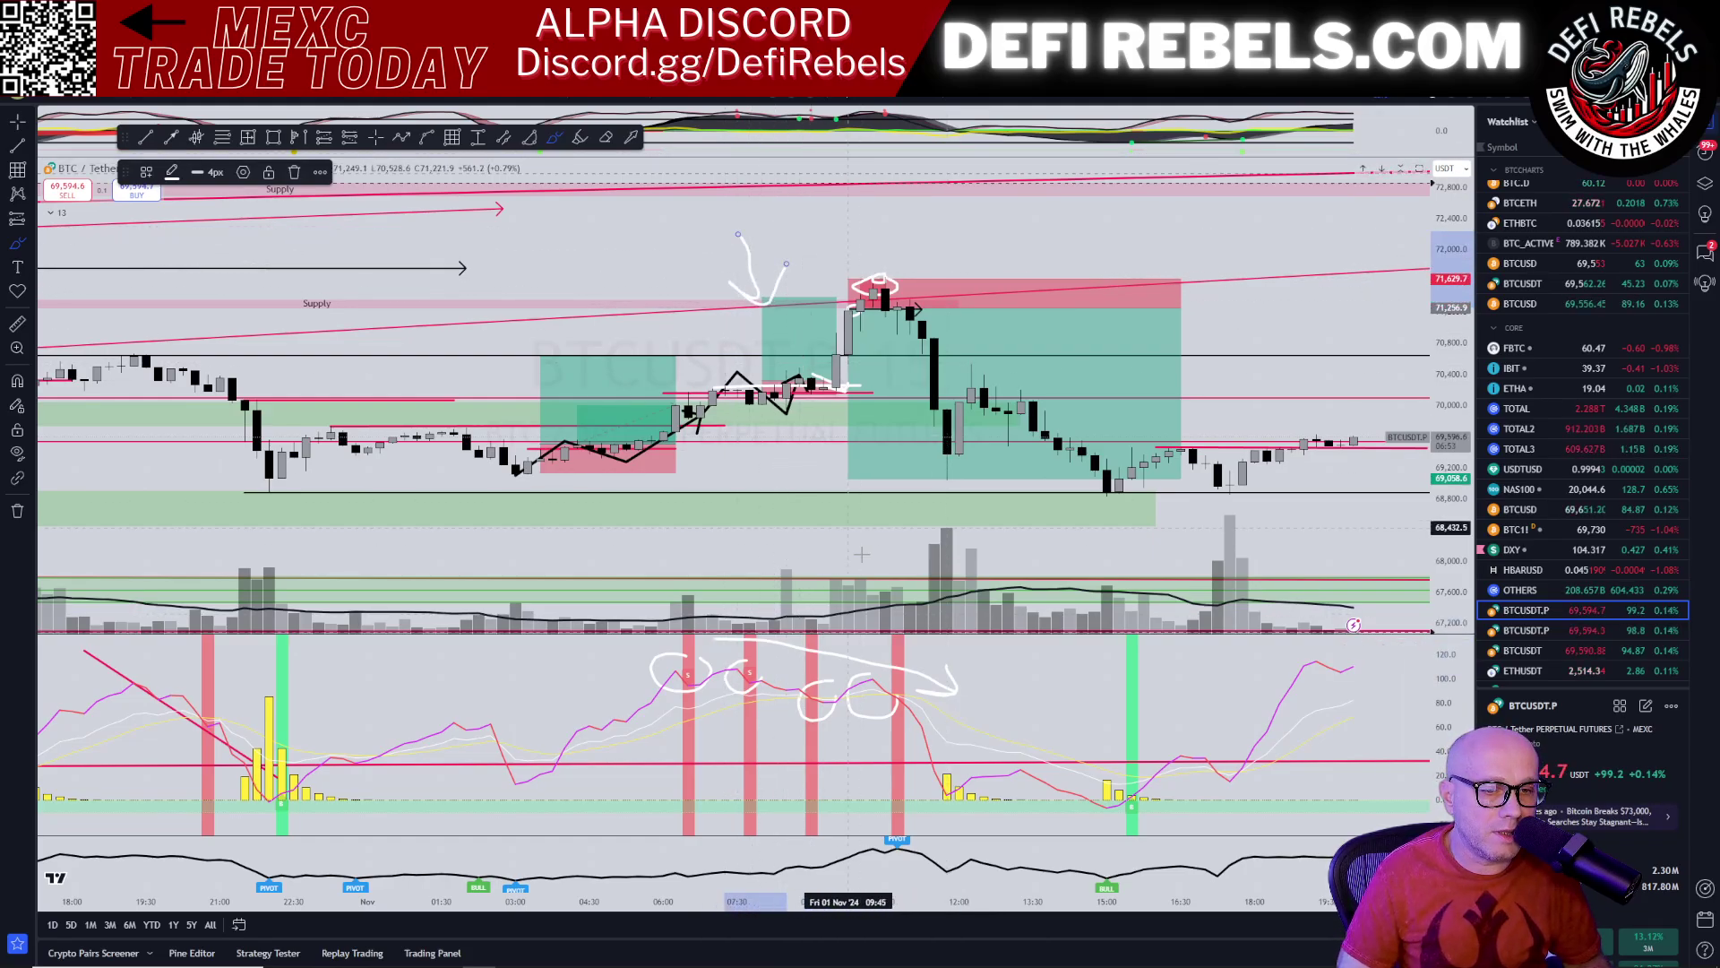
Step: Brush a white falling arrow along the oscillator's decline after its last circled November 1 peak
{"action": "left_click_drag", "start_coordinate": [868, 674], "coordinate": [939, 758]}
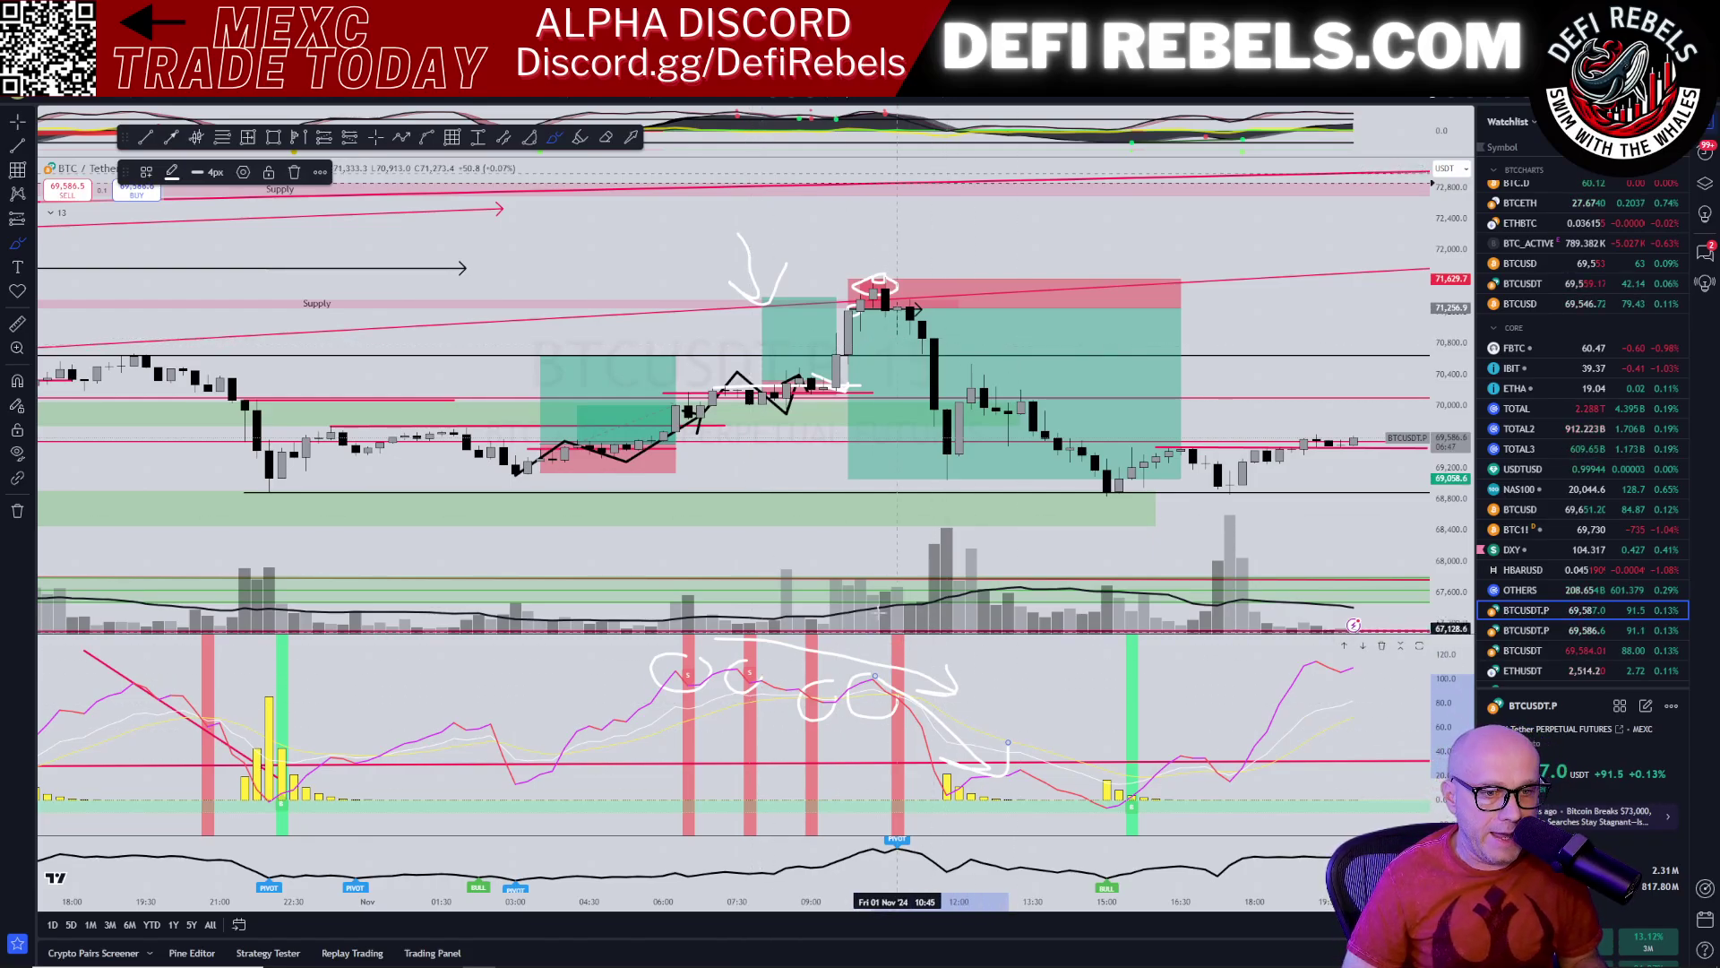
{"action": "key", "text": "Escape"}
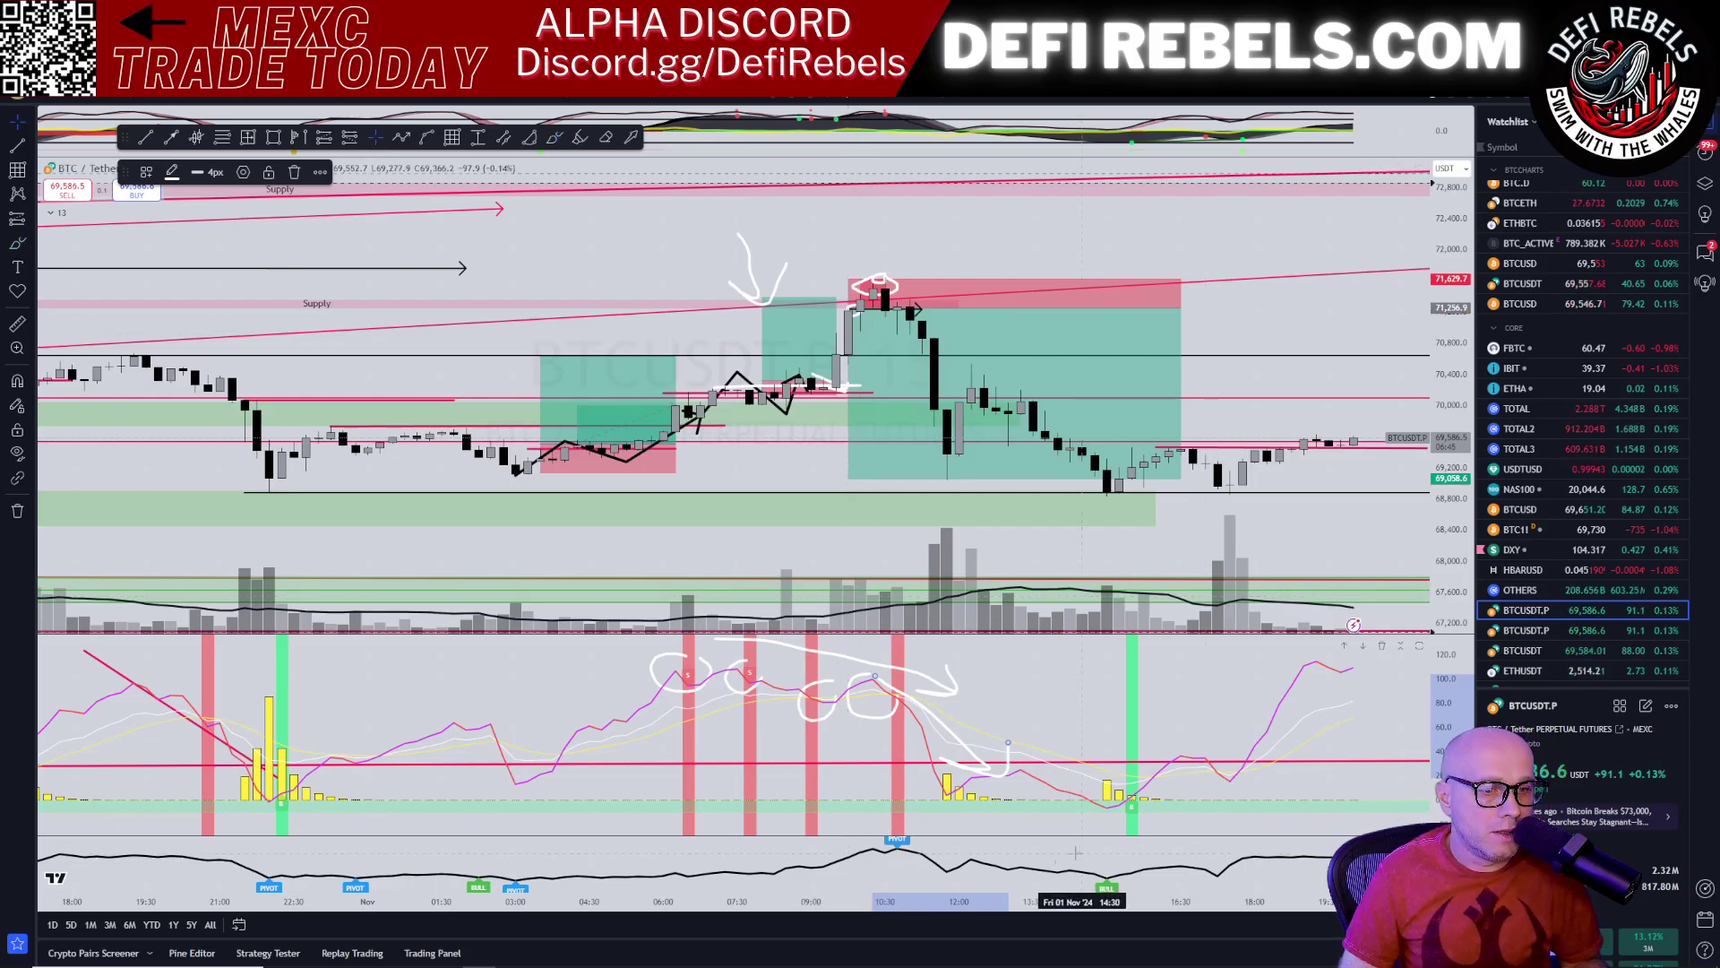
Step: Maximize the lowest indicator pane and brush a white falling arrow from its November 1 peak to the low near 15:00
{"action": "double_click", "coordinate": [1013, 857]}
{"action": "left_click", "coordinate": [17, 242]}
{"action": "left_click_drag", "start_coordinate": [907, 191], "coordinate": [1100, 753]}
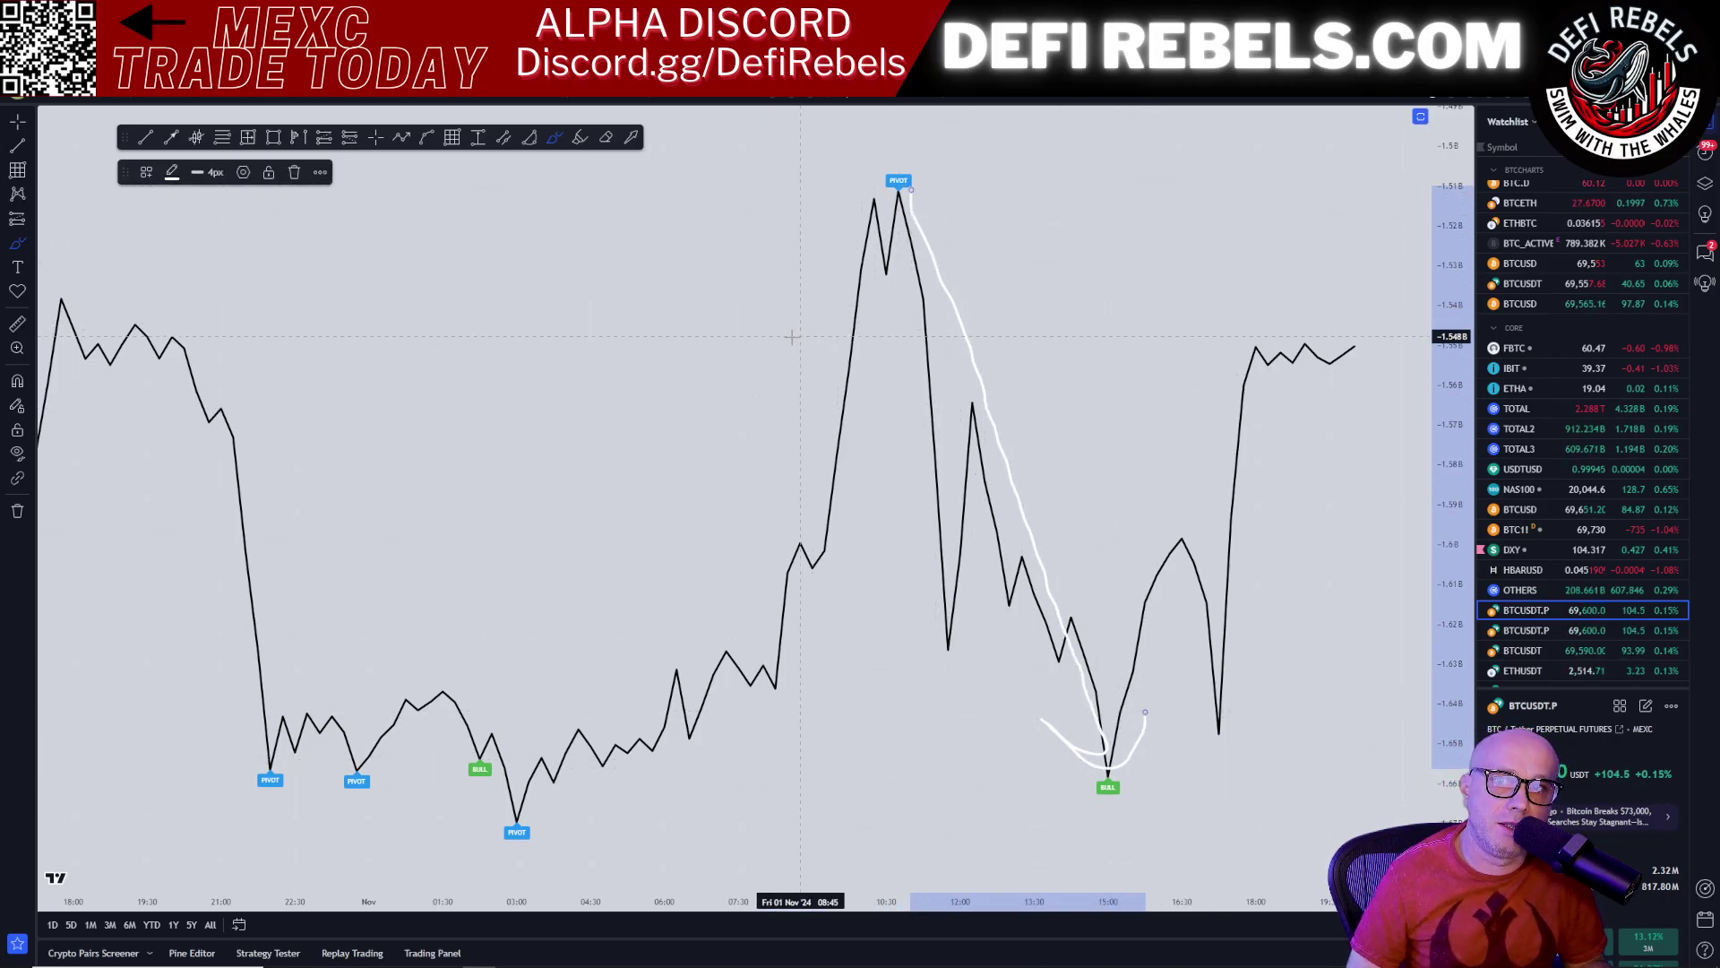
Step: Delete the white falling arrow from the maximized indicator pane and restore the multi-pane layout
{"action": "key", "text": "Delete"}
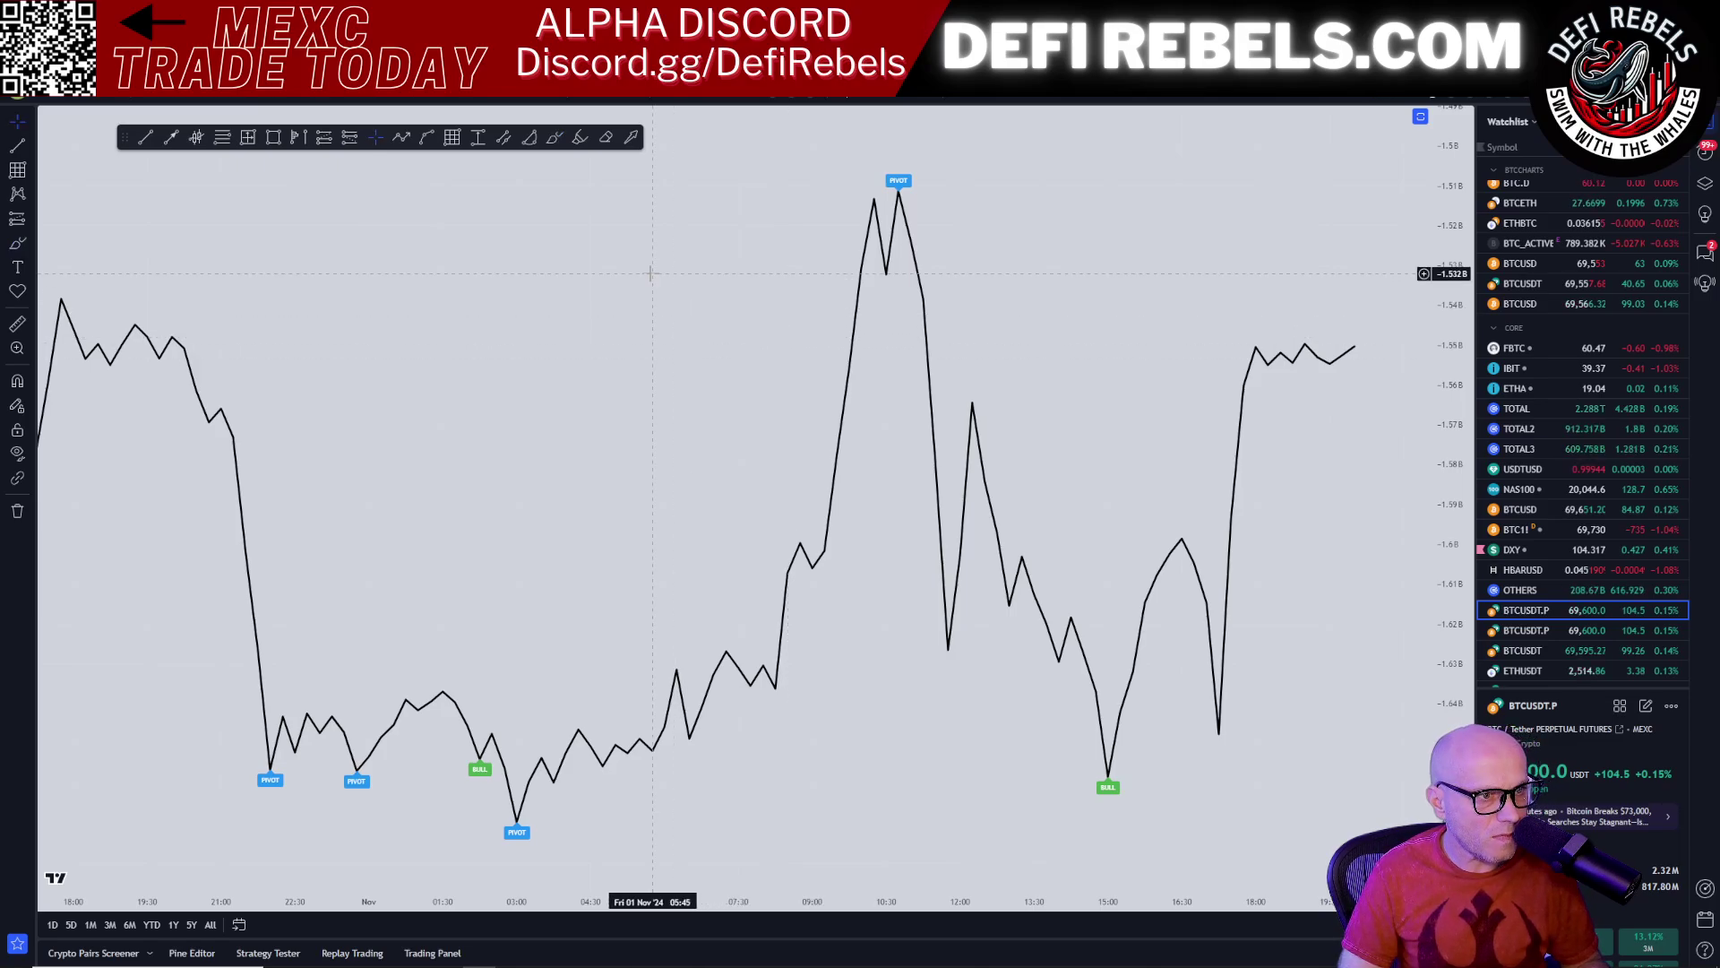
{"action": "double_click", "coordinate": [650, 273]}
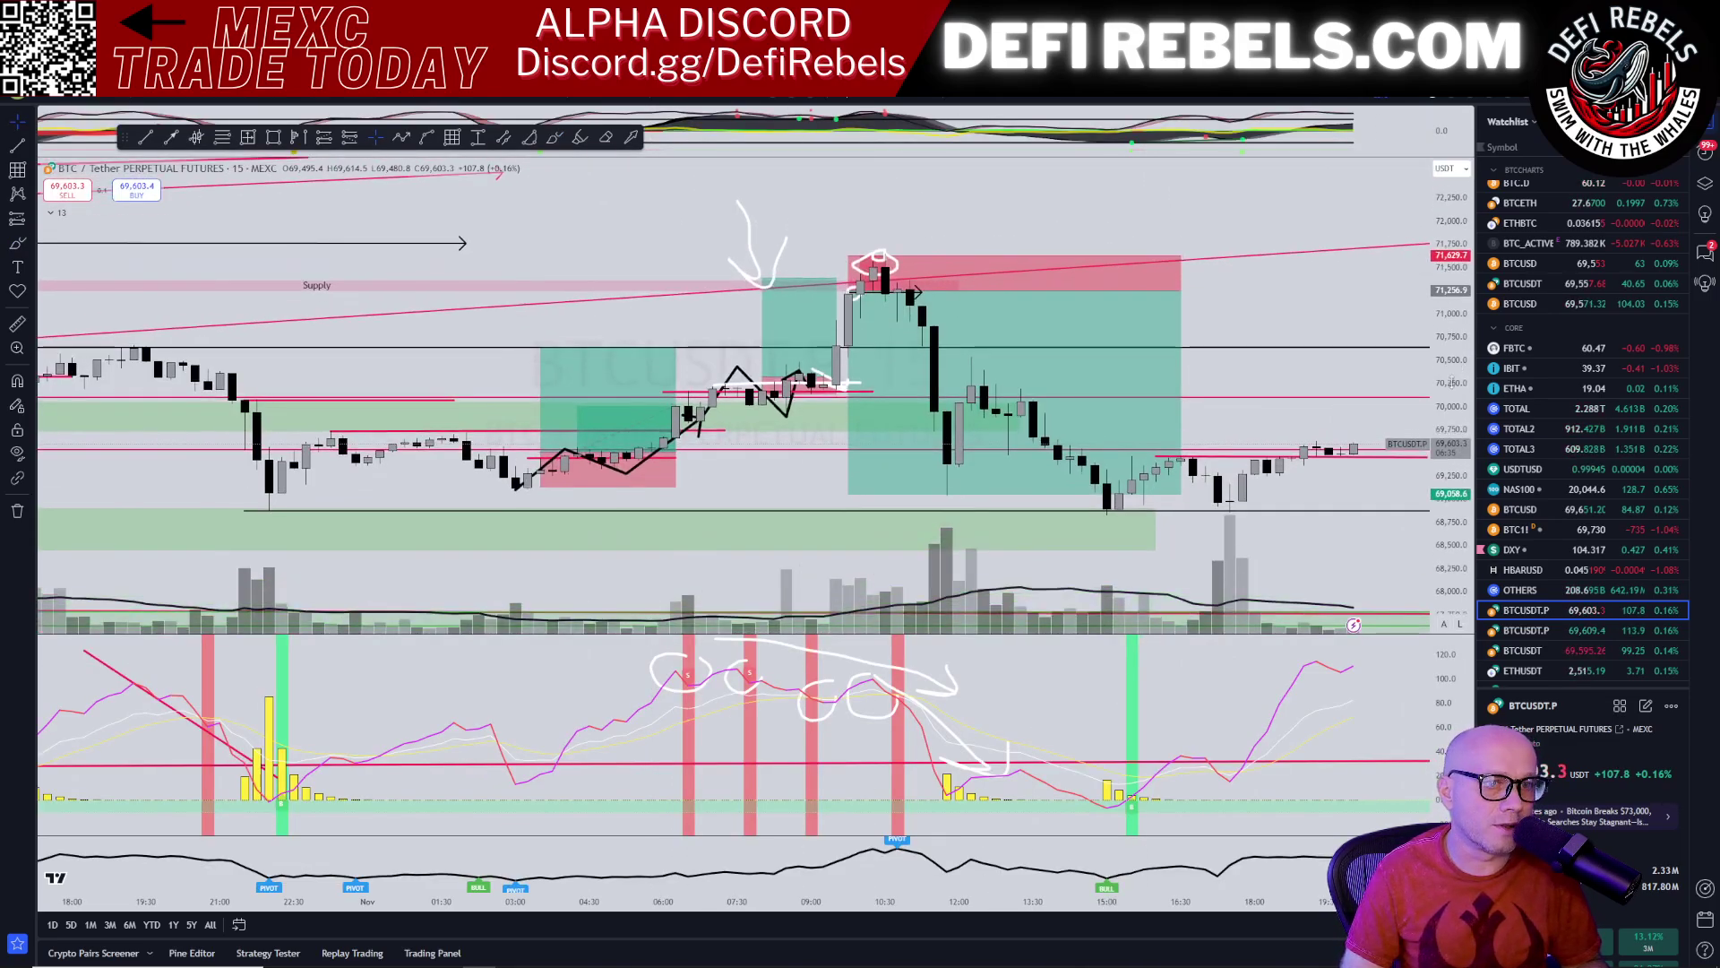
Step: Remove the white down arrow above the second long position and maximize the price chart pane
{"action": "left_click_drag", "start_coordinate": [750, 229], "coordinate": [714, 221]}
{"action": "key", "text": "Delete"}
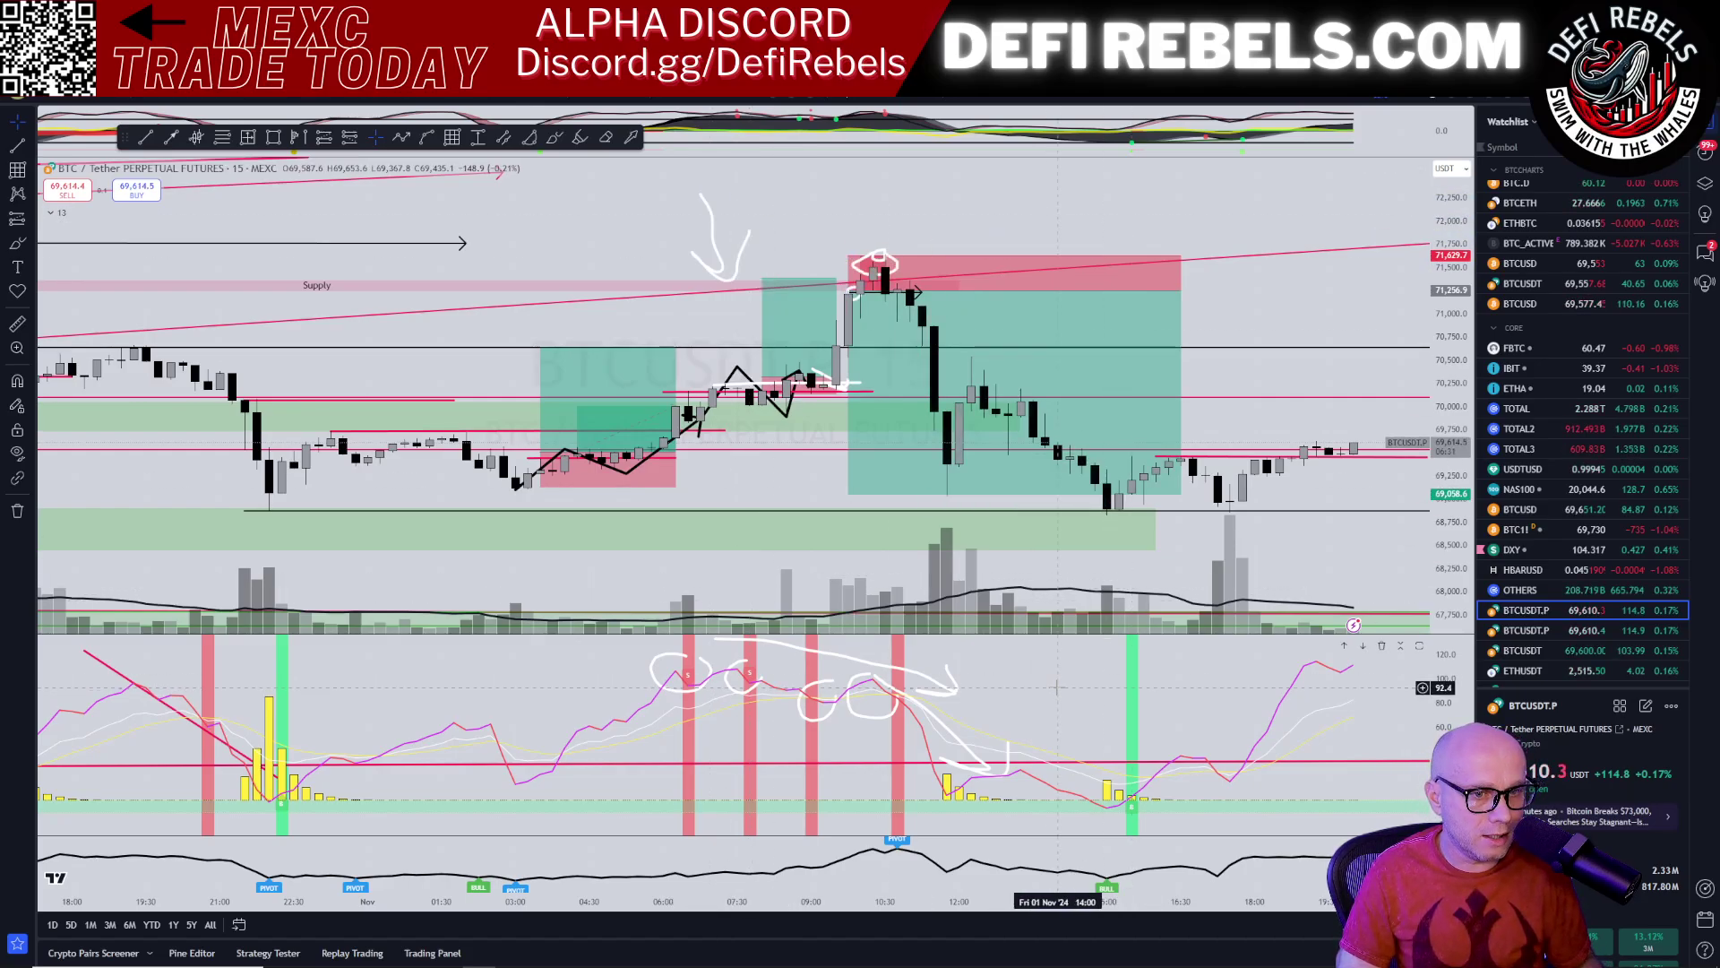
{"action": "key", "text": "ctrl+z"}
{"action": "key", "text": "ctrl+z"}
{"action": "key", "text": "ctrl+z"}
{"action": "right_click", "coordinate": [720, 234]}
{"action": "double_click", "coordinate": [700, 221]}
Step: Examine the 15-minute price action from October 29 to November 1 against the drawn structure, supply and demand zones
{"action": "left_click_drag", "start_coordinate": [1298, 533], "coordinate": [1219, 338]}
{"action": "scroll", "coordinate": [1219, 338], "scroll_direction": "down", "scroll_amount": 3}
{"action": "left_click_drag", "start_coordinate": [805, 435], "coordinate": [849, 656]}
{"action": "scroll", "coordinate": [851, 656], "scroll_direction": "up", "scroll_amount": 2}
{"action": "scroll", "coordinate": [735, 578], "scroll_direction": "down", "scroll_amount": 5}
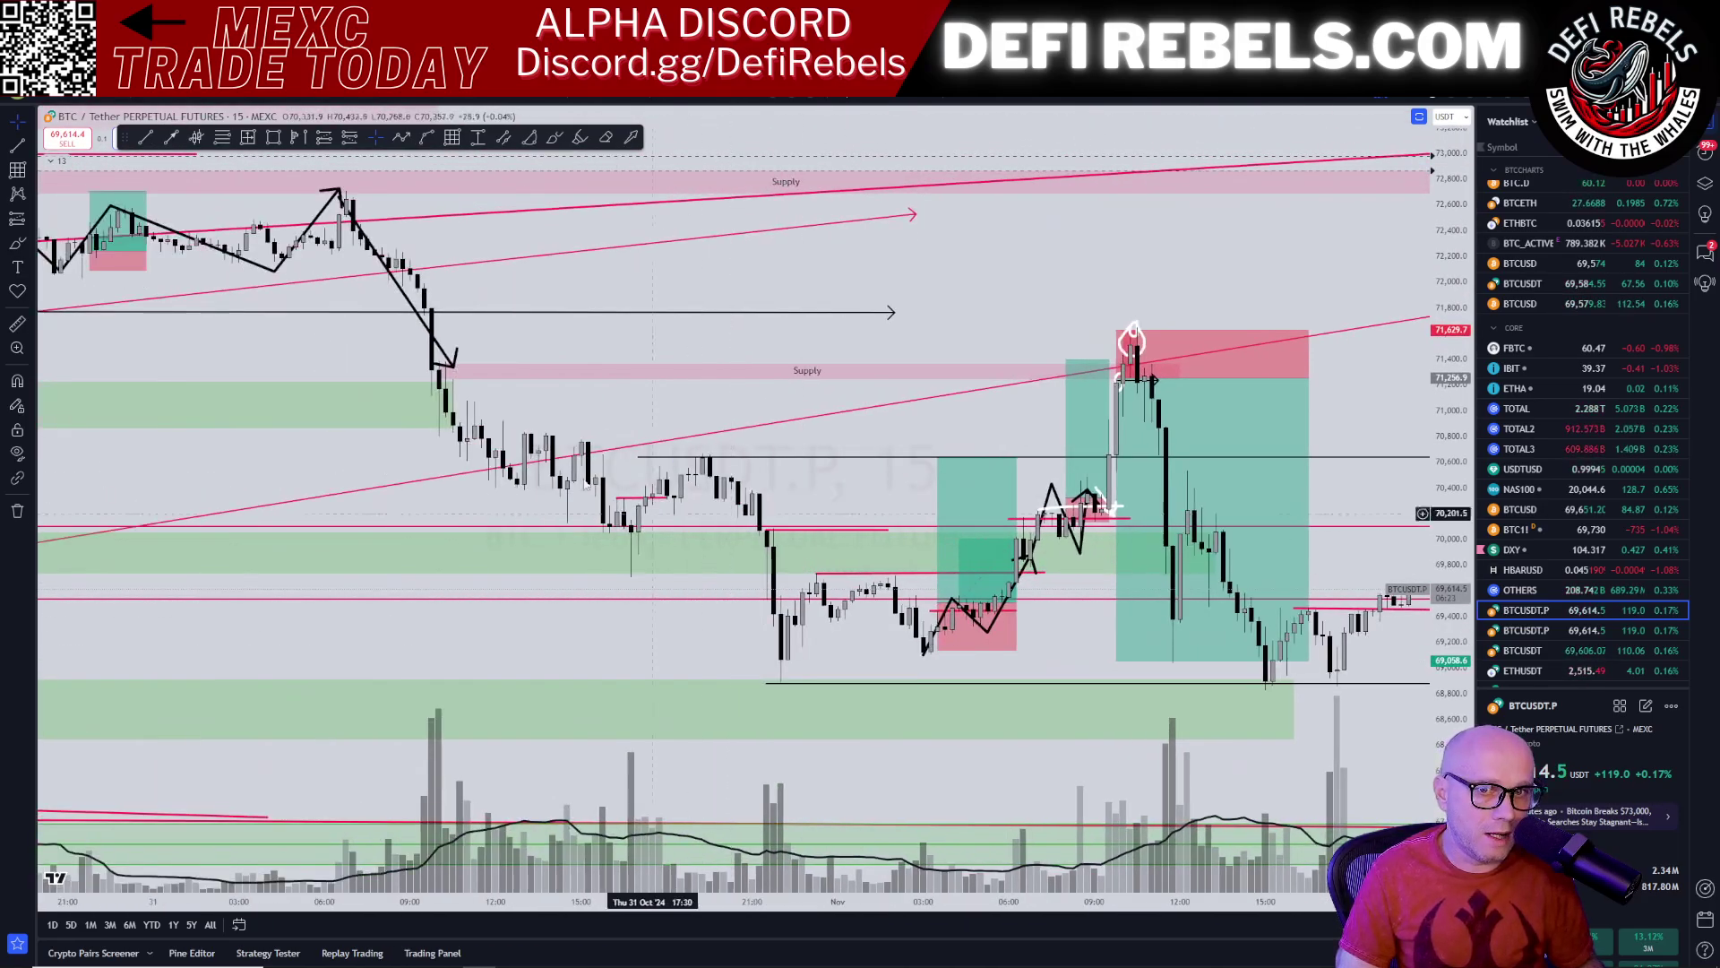
{"action": "scroll", "coordinate": [339, 388], "scroll_direction": "up", "scroll_amount": 3}
{"action": "scroll", "coordinate": [338, 388], "scroll_direction": "down", "scroll_amount": 2}
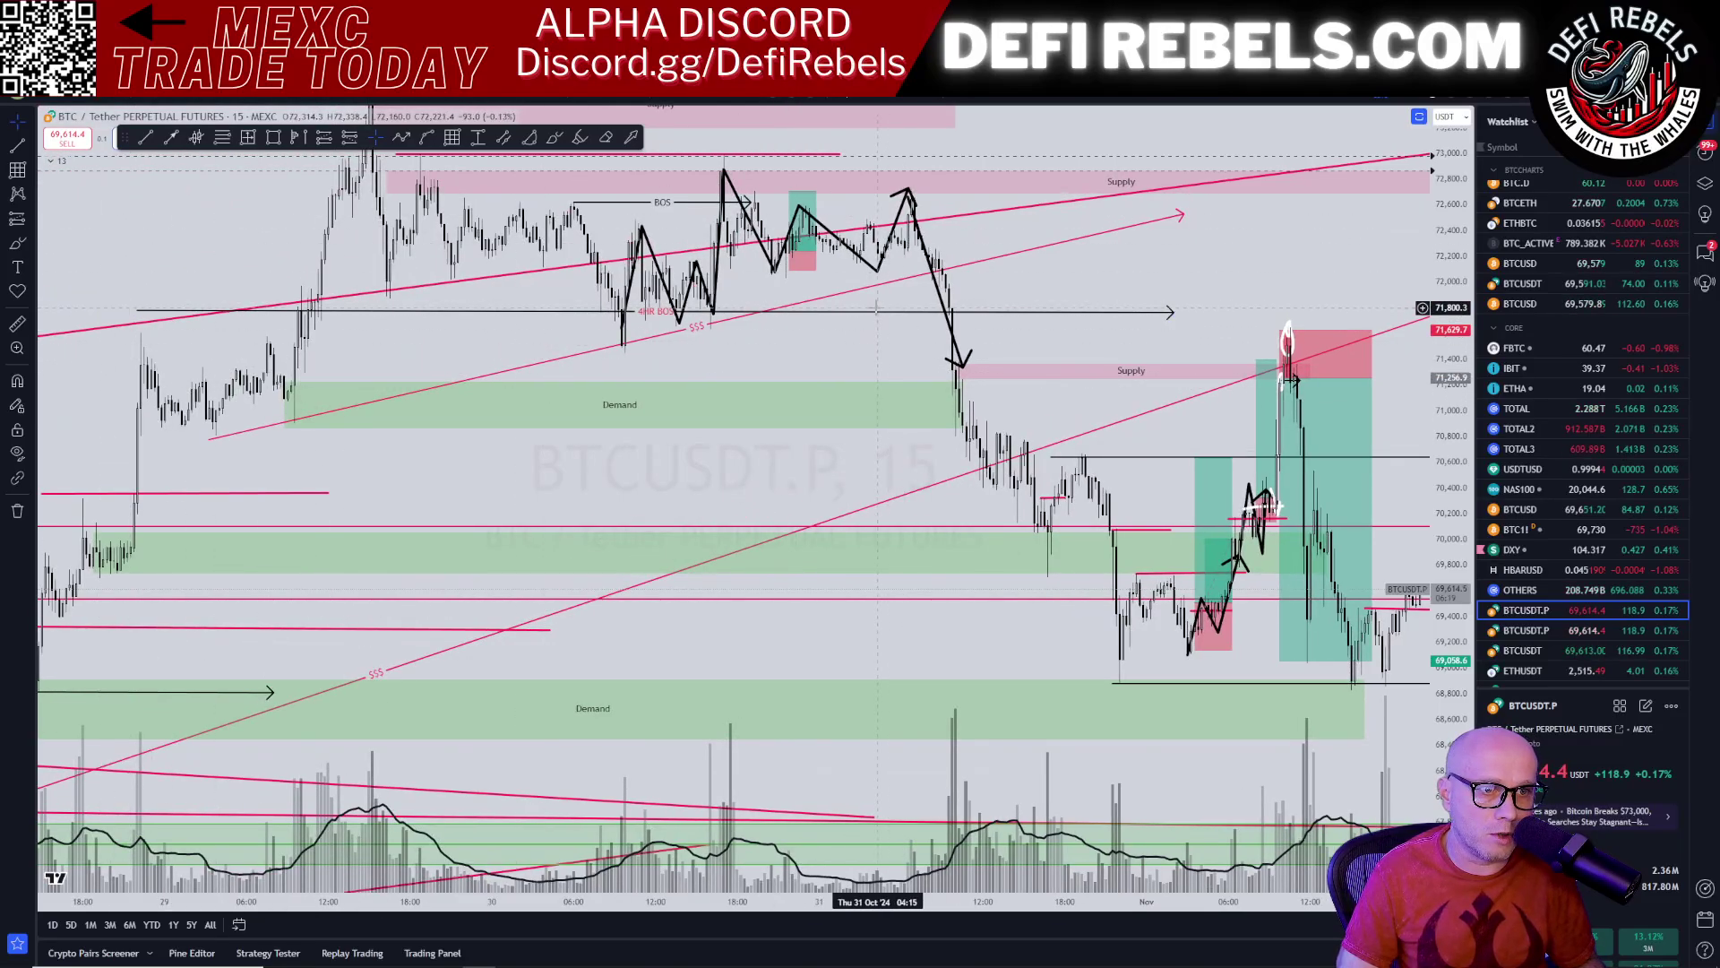
{"action": "left_click_drag", "start_coordinate": [865, 319], "coordinate": [876, 349]}
{"action": "scroll", "coordinate": [1098, 293], "scroll_direction": "right", "scroll_amount": 3}
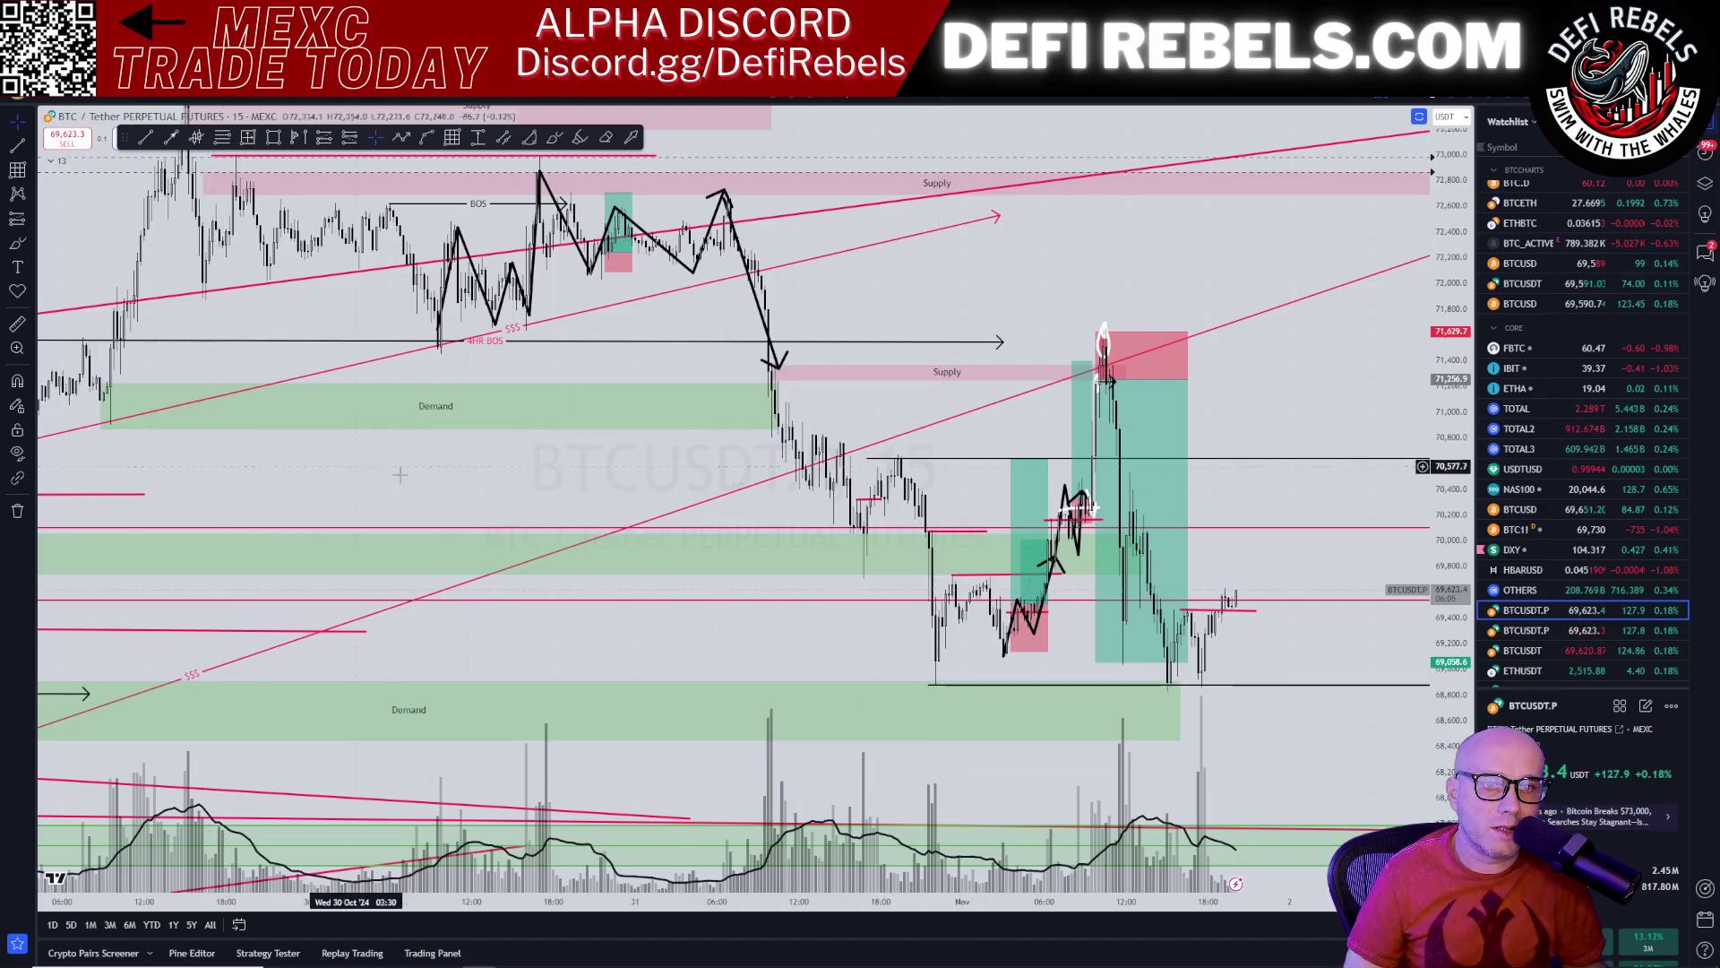
Step: Brush white circles around the October 31 drop at the supply zone's start, the November 1 high, the first long's low and the short's target
{"action": "scroll", "coordinate": [582, 427], "scroll_direction": "up", "scroll_amount": 1}
{"action": "left_click", "coordinate": [16, 243]}
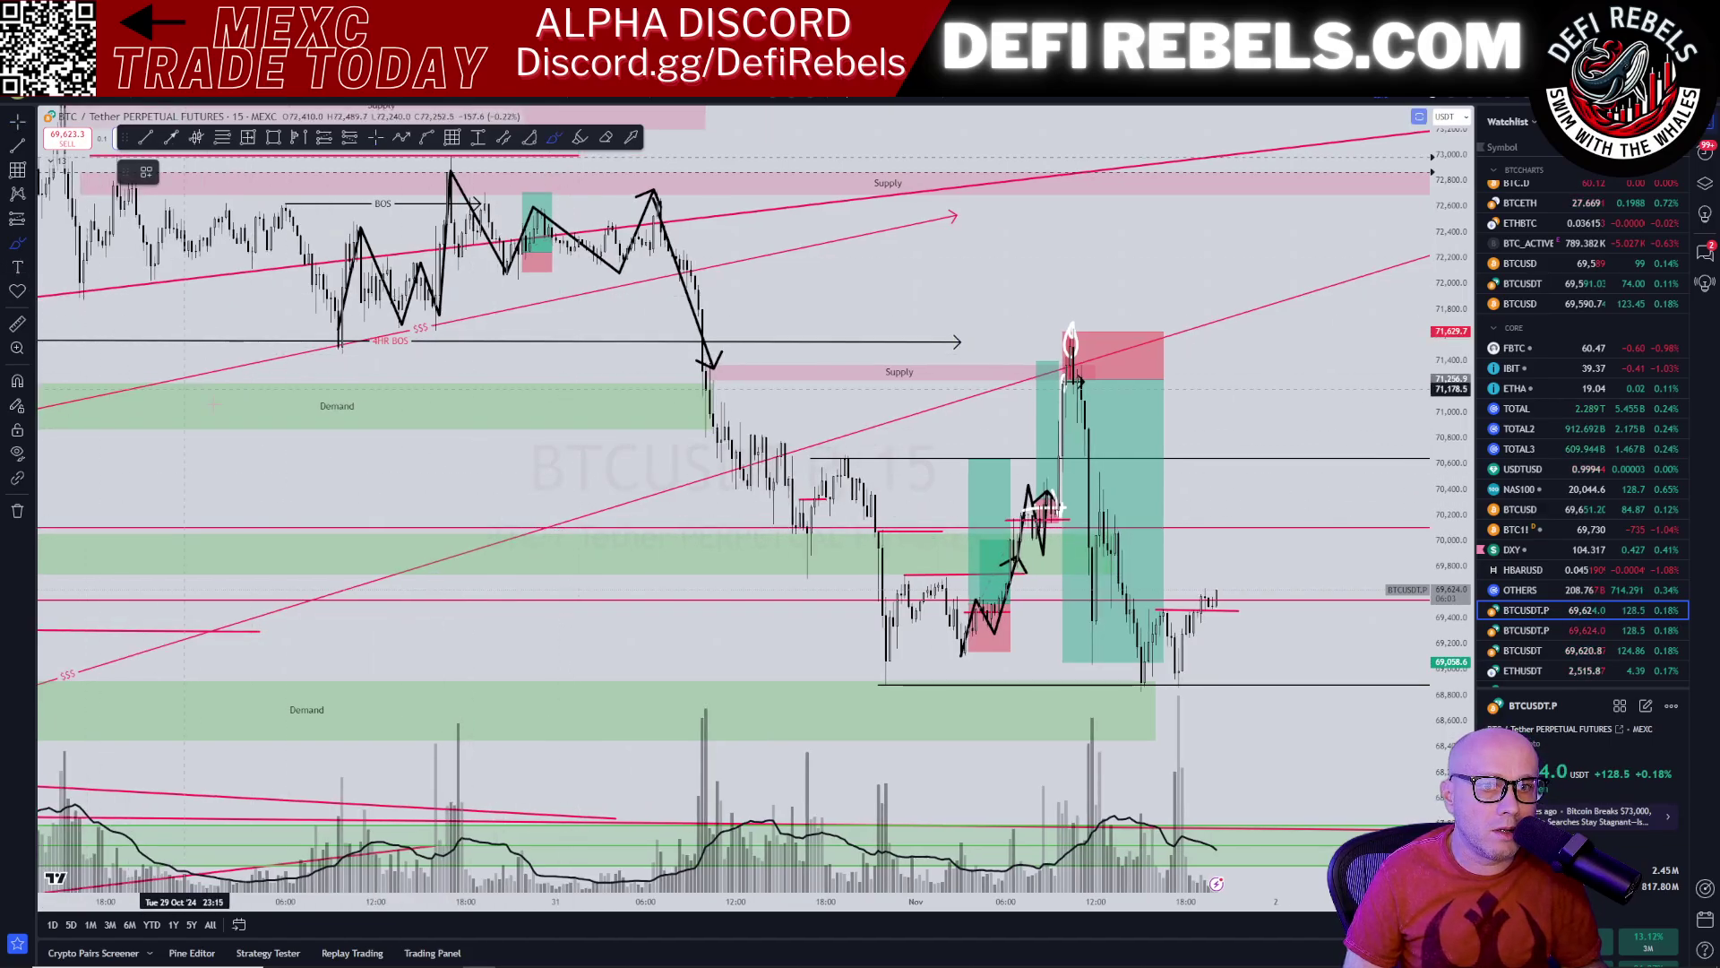
{"action": "left_click_drag", "start_coordinate": [700, 342], "coordinate": [697, 339]}
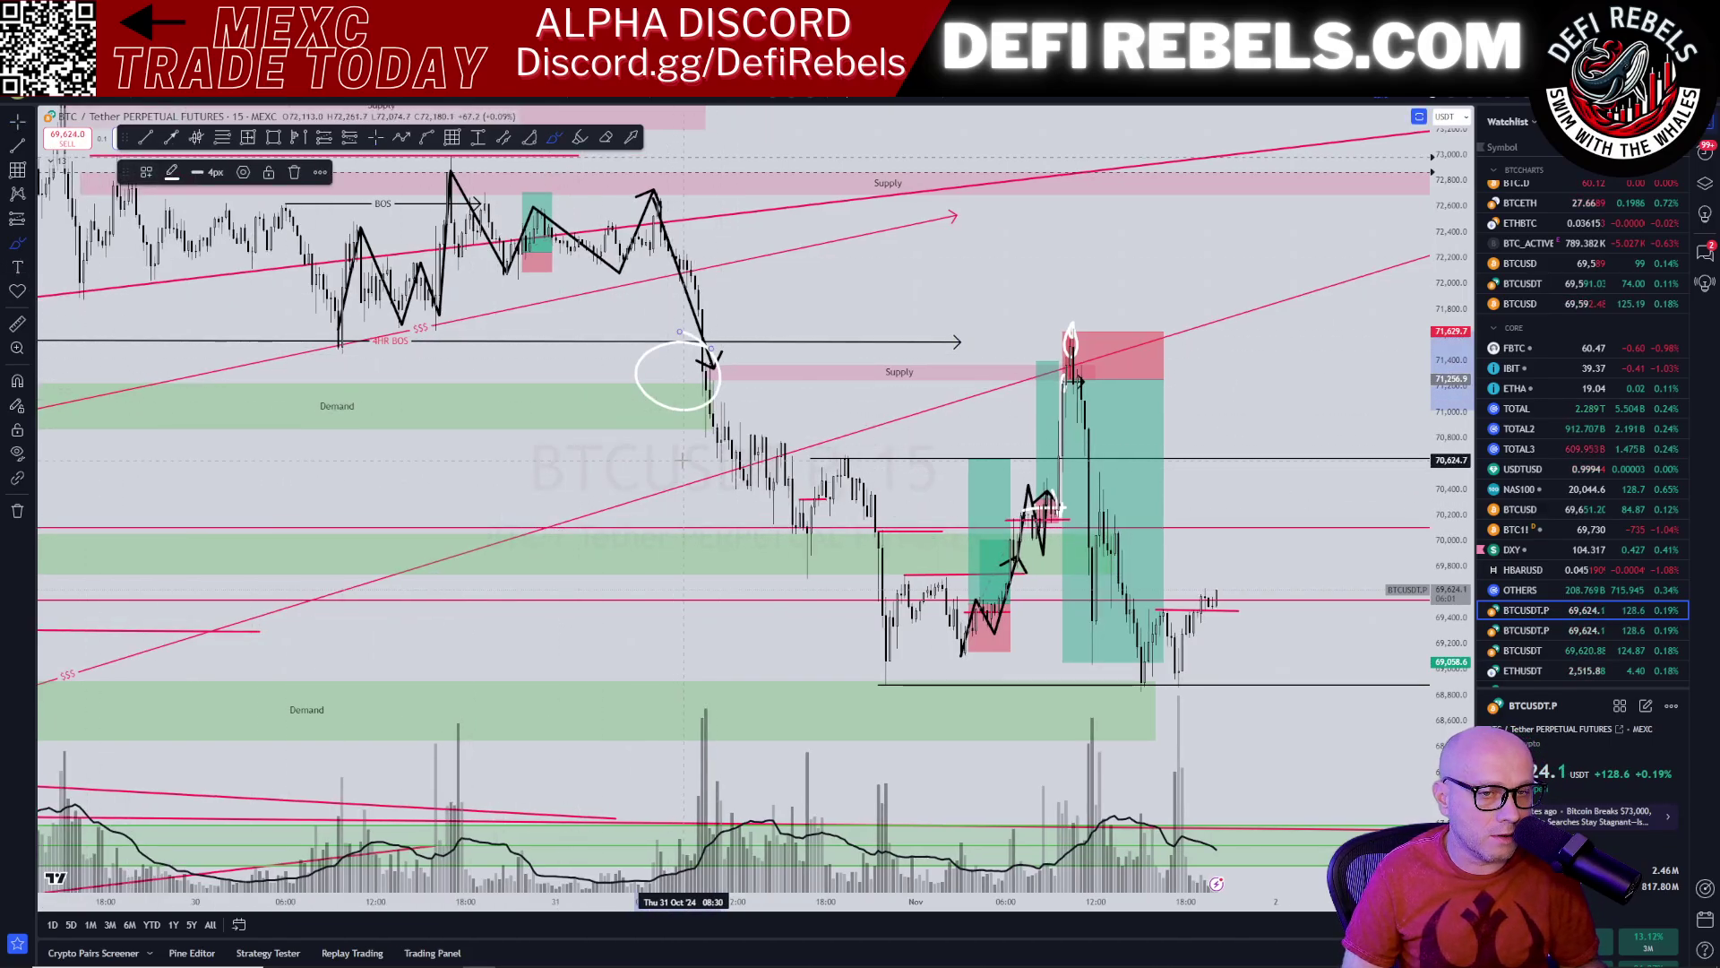
{"action": "scroll", "coordinate": [919, 656], "scroll_direction": "up", "scroll_amount": 1}
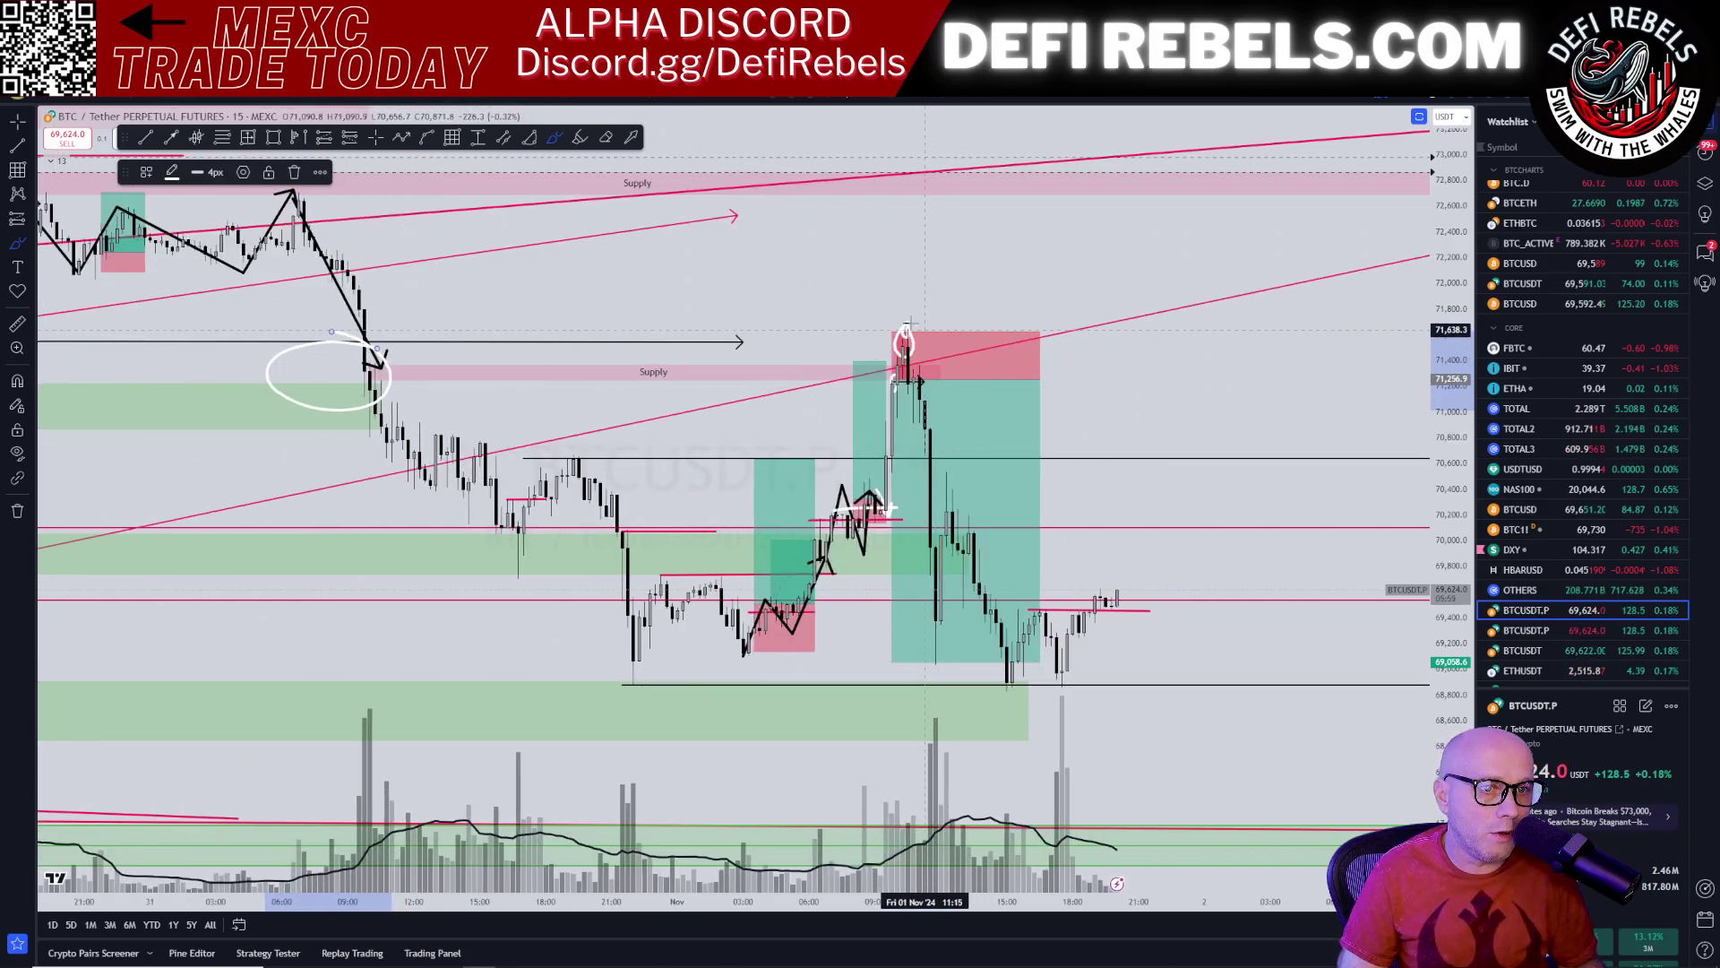
{"action": "left_click_drag", "start_coordinate": [925, 329], "coordinate": [912, 320]}
{"action": "mouse_move", "coordinate": [792, 632]}
{"action": "left_mouse_down"}
{"action": "mouse_move", "coordinate": [791, 661]}
{"action": "mouse_move", "coordinate": [778, 620]}
{"action": "left_mouse_up"}
{"action": "left_click_drag", "start_coordinate": [951, 646], "coordinate": [897, 629]}
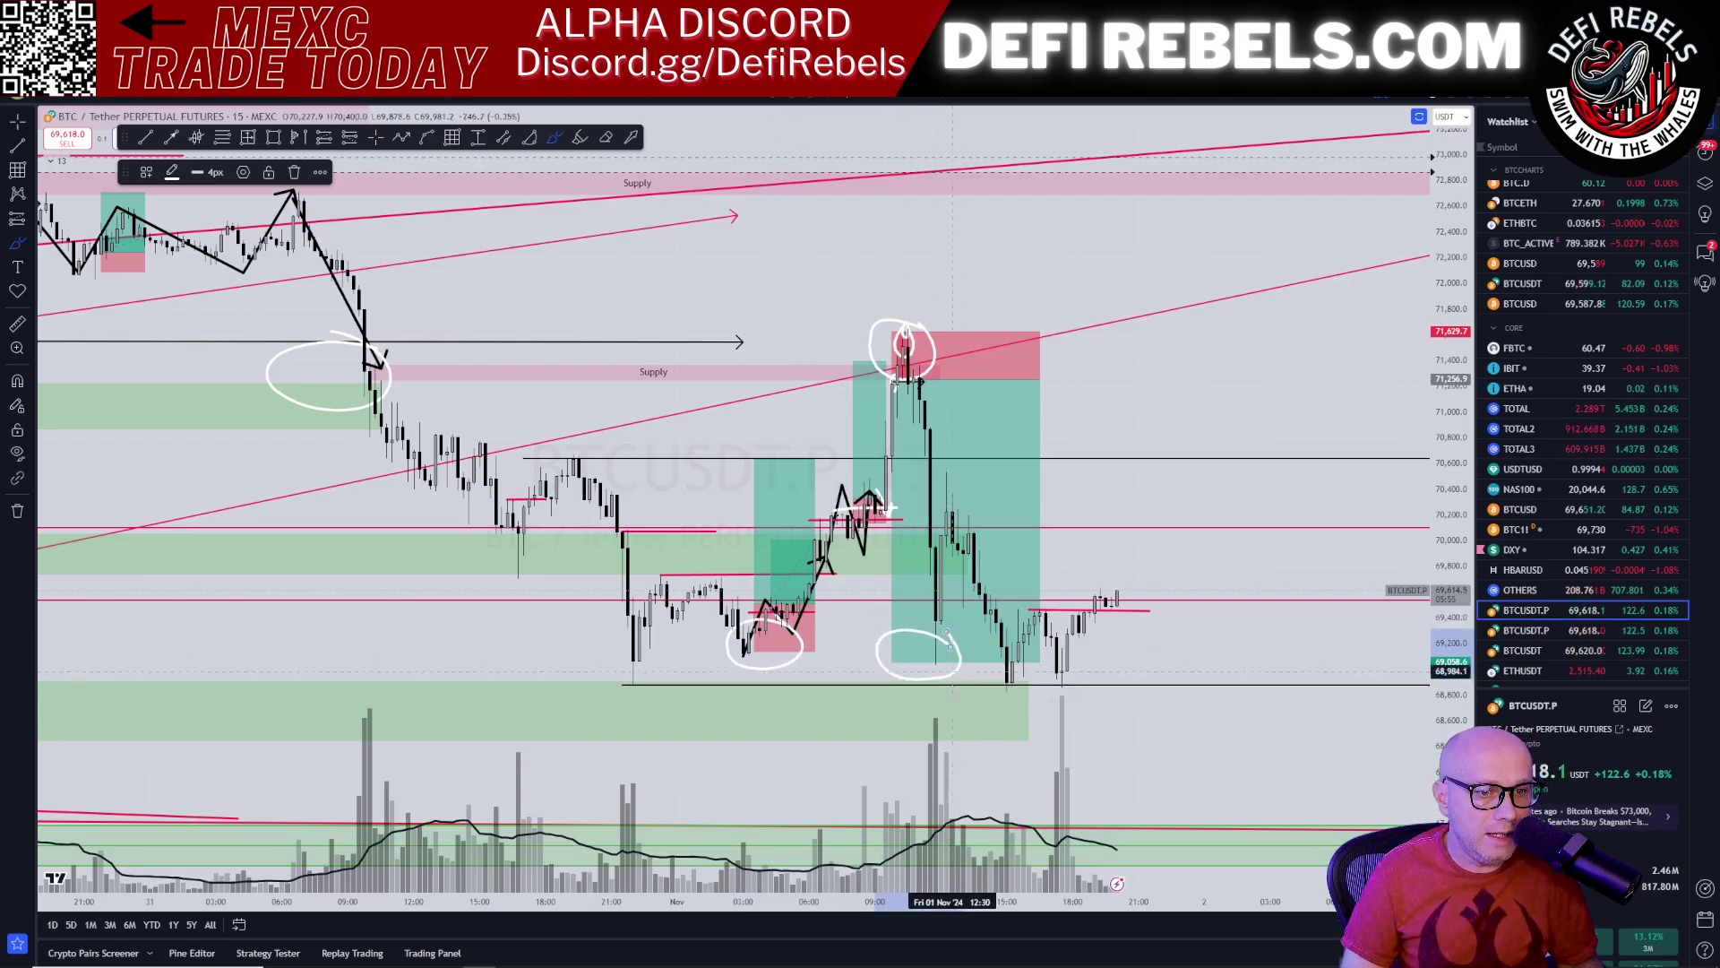
Step: Inspect the target, stop and risk/reward figures of the second November 1 long position and the short position
{"action": "left_click", "coordinate": [975, 432]}
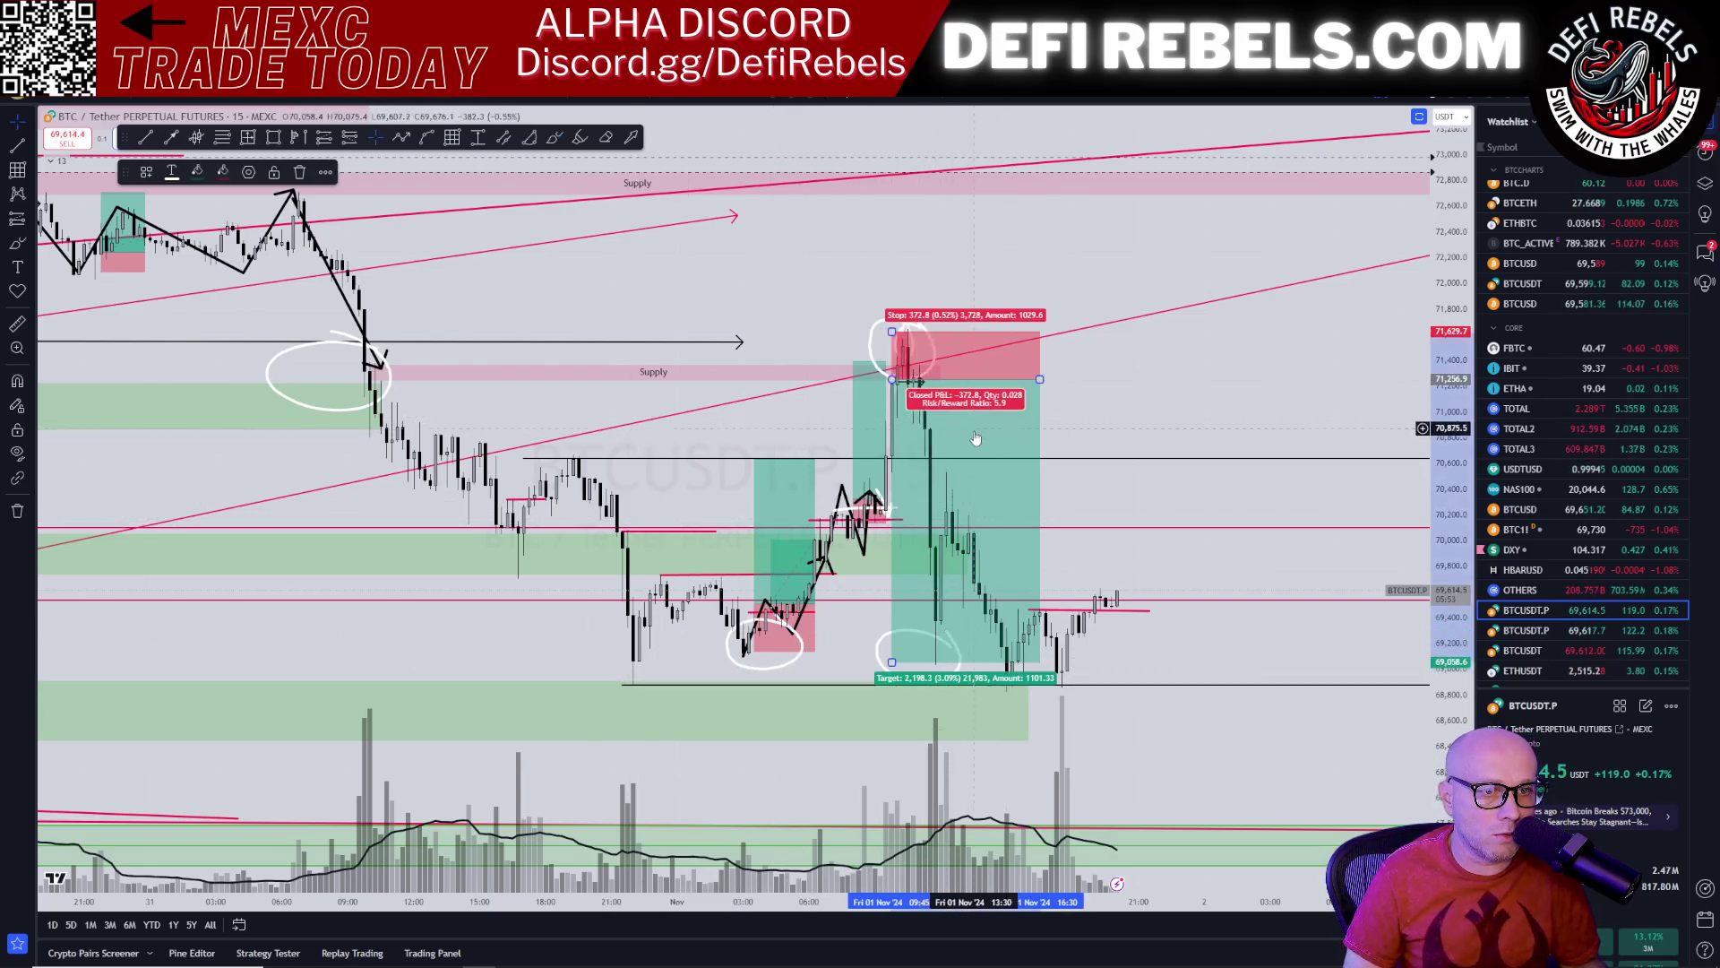
{"action": "left_click_drag", "start_coordinate": [1269, 641], "coordinate": [1357, 555]}
{"action": "scroll", "coordinate": [1358, 556], "scroll_direction": "up", "scroll_amount": 4}
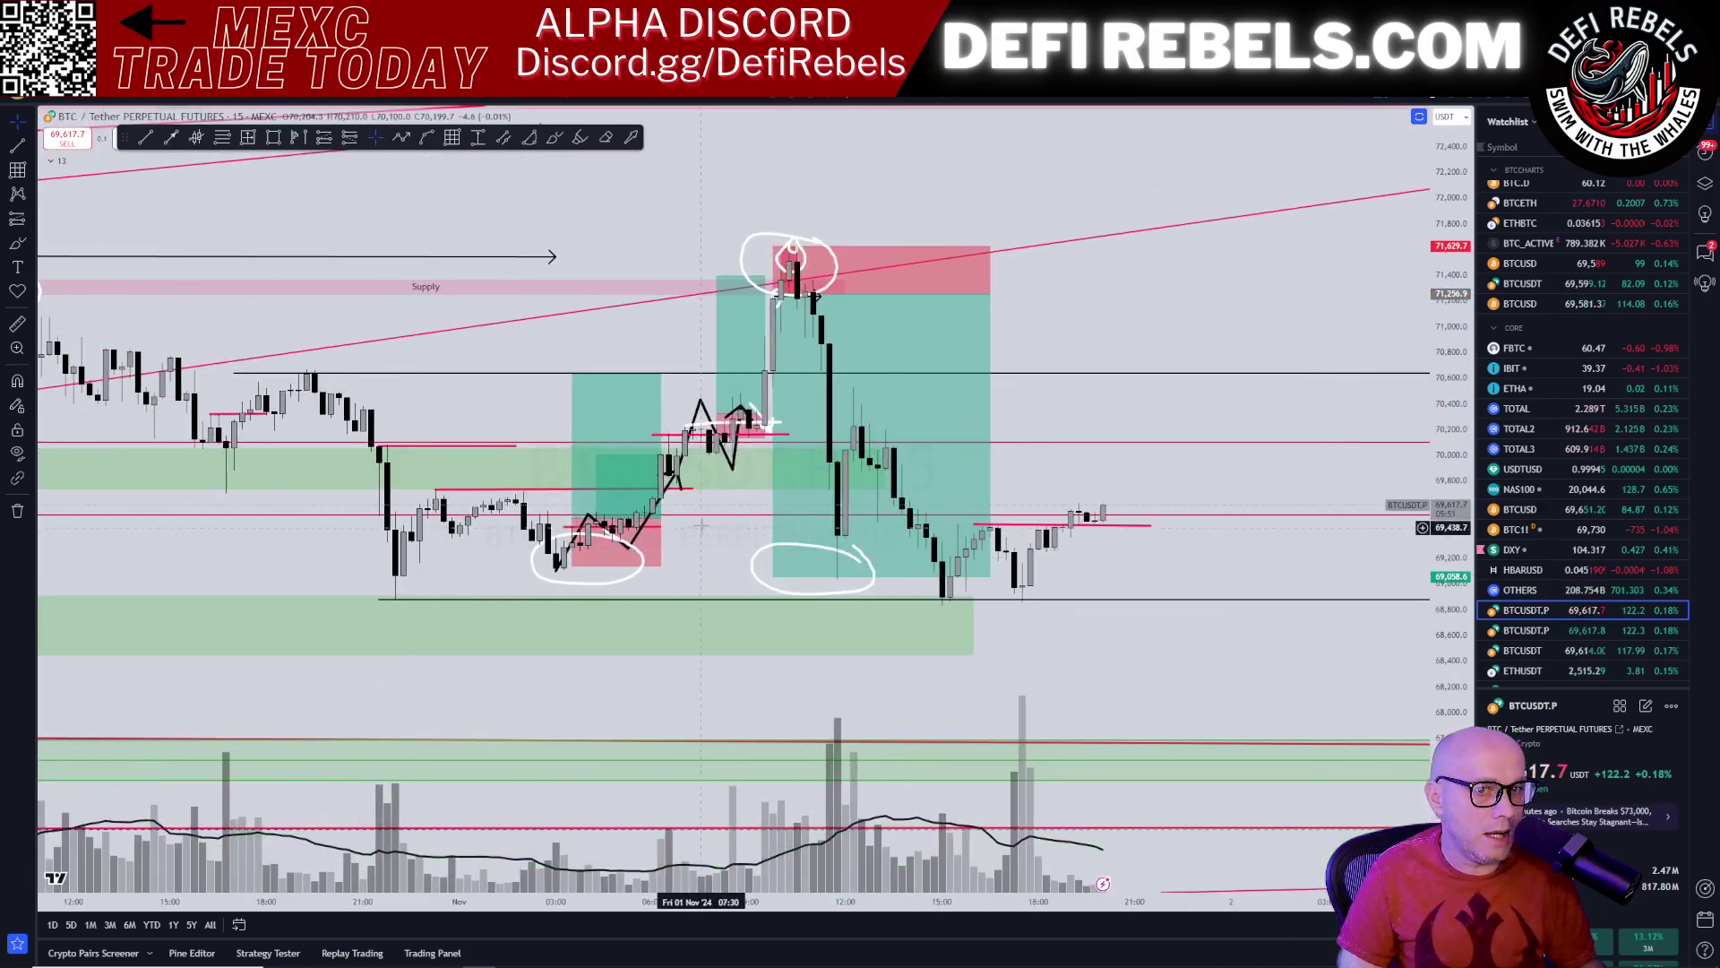
{"action": "left_click", "coordinate": [733, 368]}
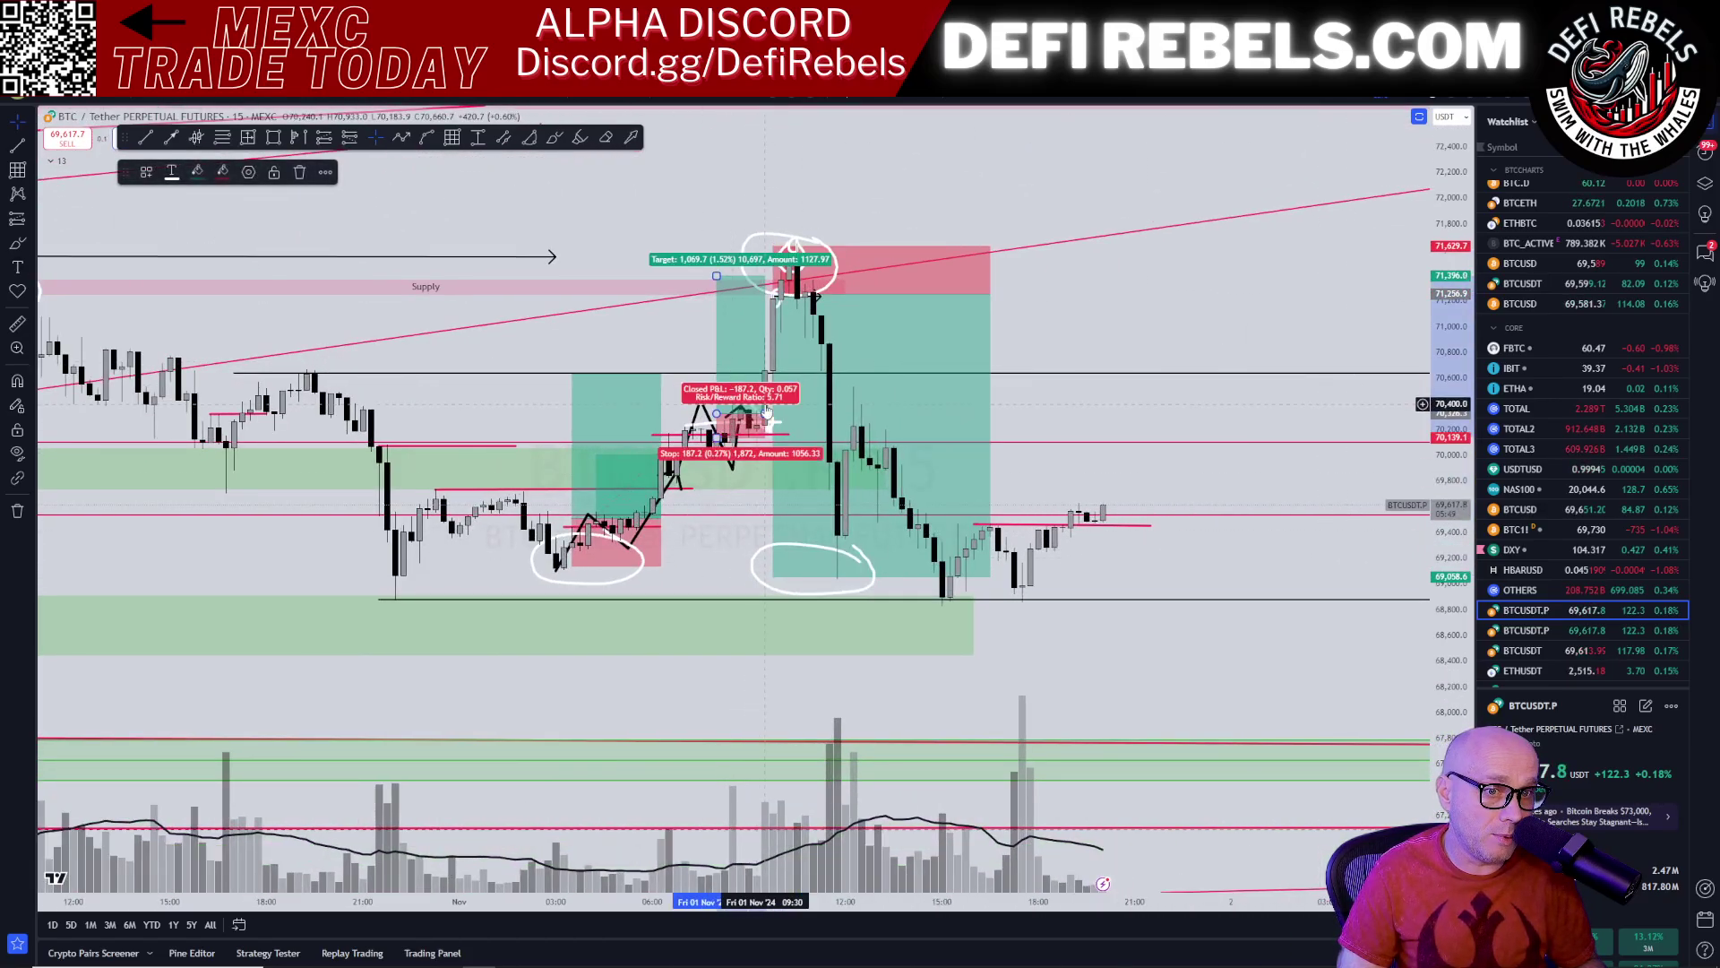
{"action": "left_click", "coordinate": [906, 343]}
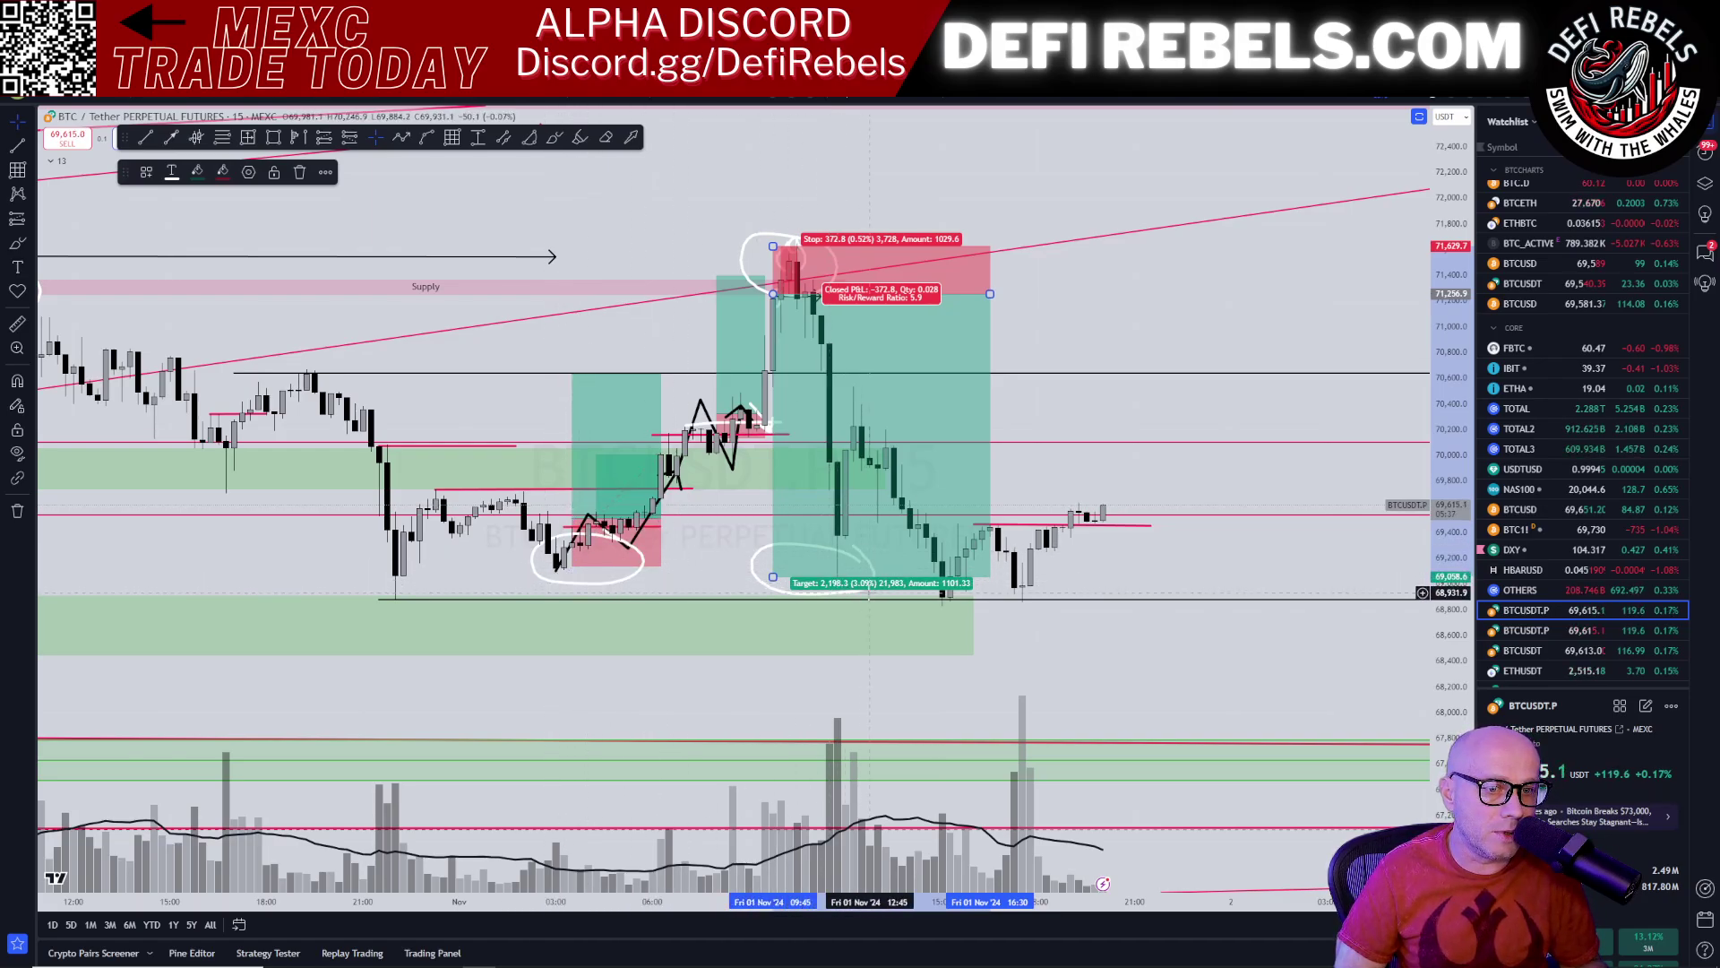
Step: Review the October 30 and 31 swings from the BOS down to the circled drop at the supply zone
{"action": "left_click", "coordinate": [1104, 400]}
{"action": "scroll", "coordinate": [535, 282], "scroll_direction": "down", "scroll_amount": 5}
{"action": "left_click_drag", "start_coordinate": [718, 230], "coordinate": [1245, 544]}
{"action": "scroll", "coordinate": [930, 545], "scroll_direction": "up", "scroll_amount": 8}
{"action": "left_click_drag", "start_coordinate": [1042, 514], "coordinate": [1392, 482]}
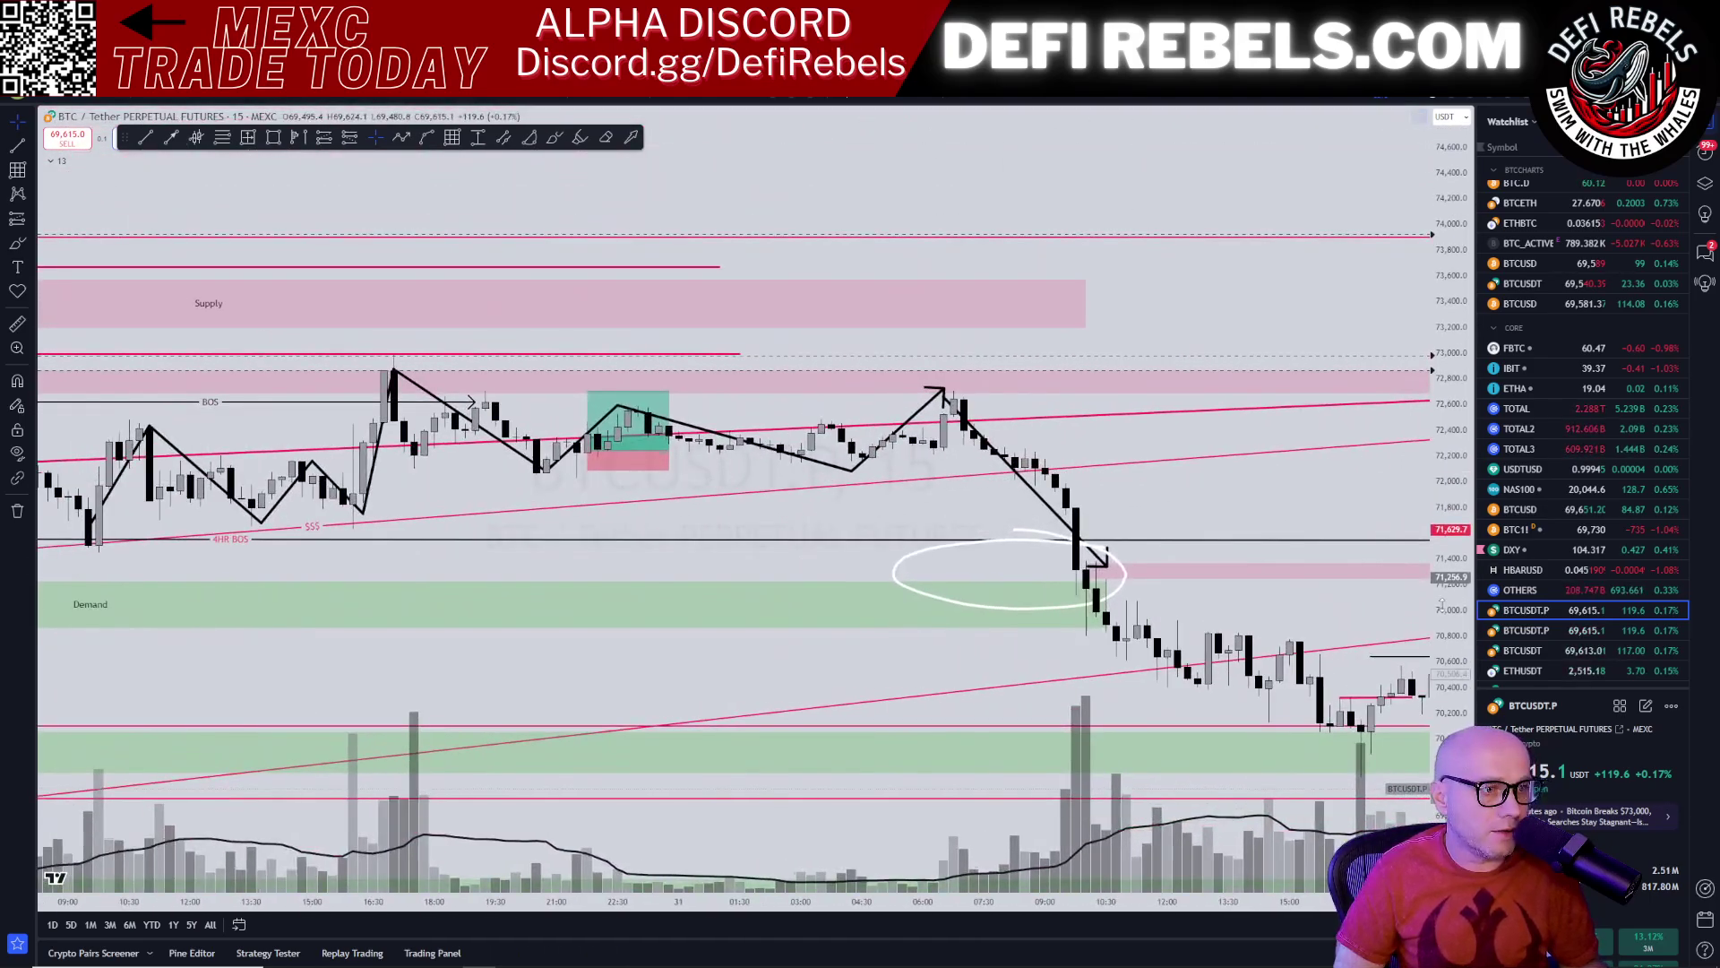
{"action": "left_click_drag", "start_coordinate": [1443, 603], "coordinate": [1443, 376]}
Step: Check the target, stop and risk/reward figures of the November 1 short position and the first long position
{"action": "left_click_drag", "start_coordinate": [1356, 581], "coordinate": [788, 439]}
{"action": "left_click", "coordinate": [1427, 563]}
{"action": "left_click", "coordinate": [1344, 539]}
{"action": "left_click_drag", "start_coordinate": [1344, 535], "coordinate": [955, 499]}
{"action": "left_click", "coordinate": [1256, 523]}
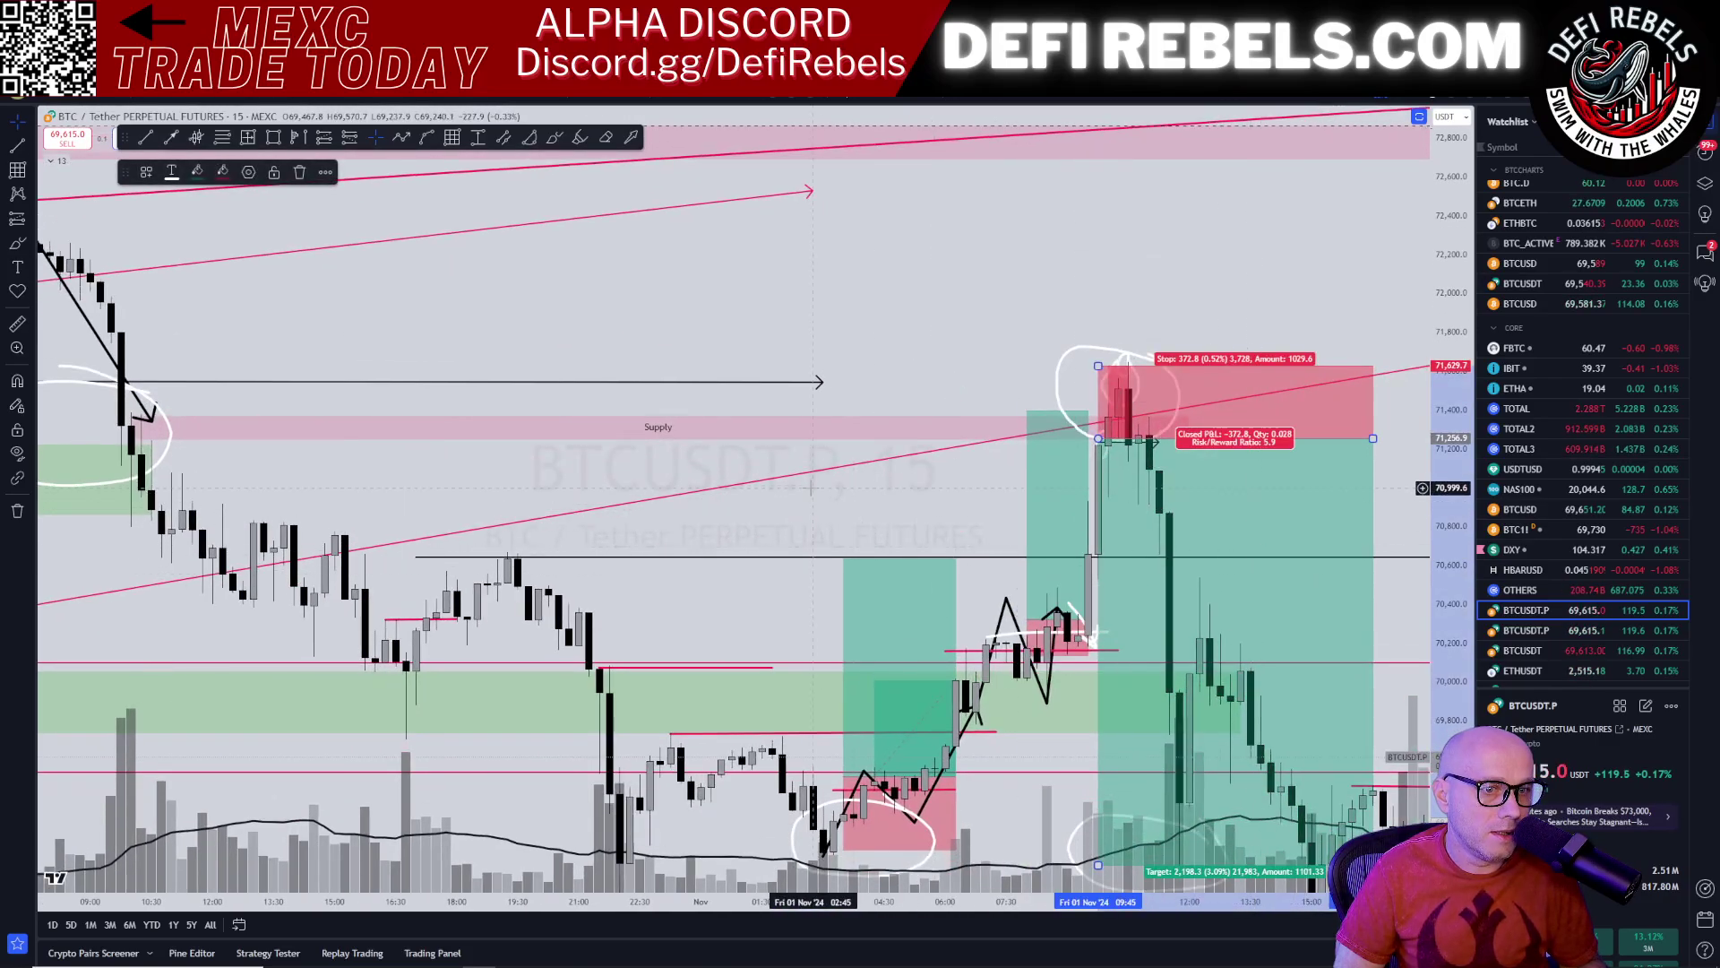
{"action": "left_click", "coordinate": [860, 620]}
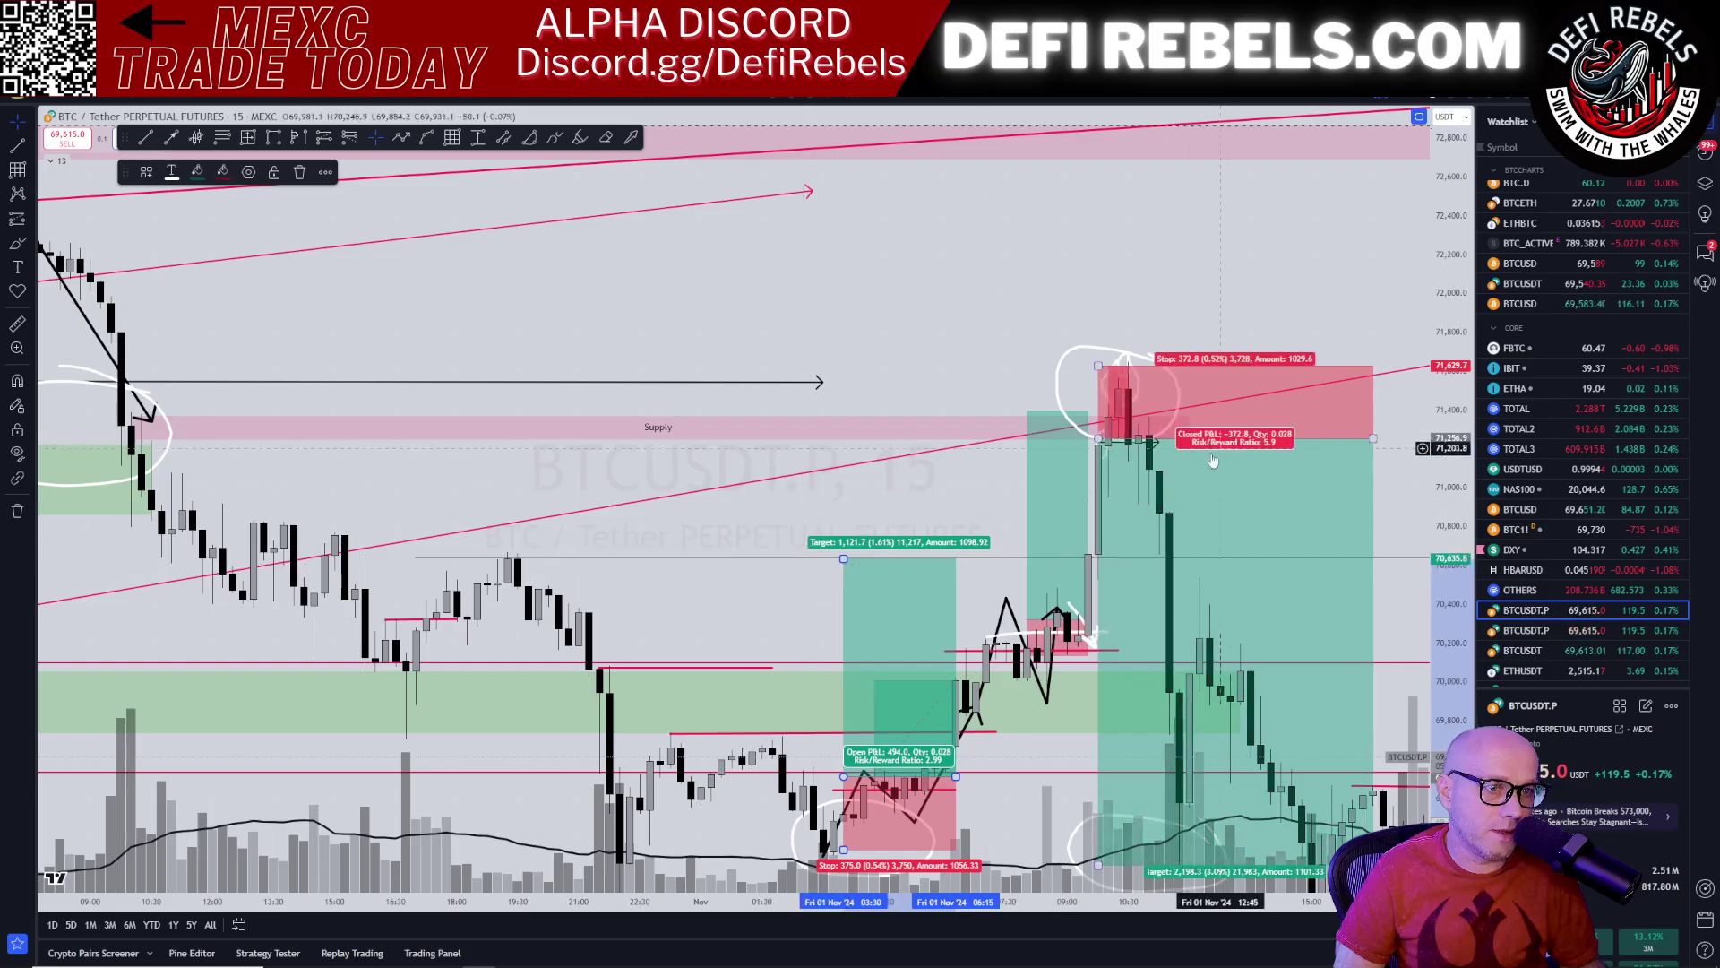
{"action": "left_click", "coordinate": [1205, 520]}
Step: Inspect the target, stop and risk/reward figures of the October 30 long position
{"action": "scroll", "coordinate": [875, 605], "scroll_direction": "left", "scroll_amount": 10}
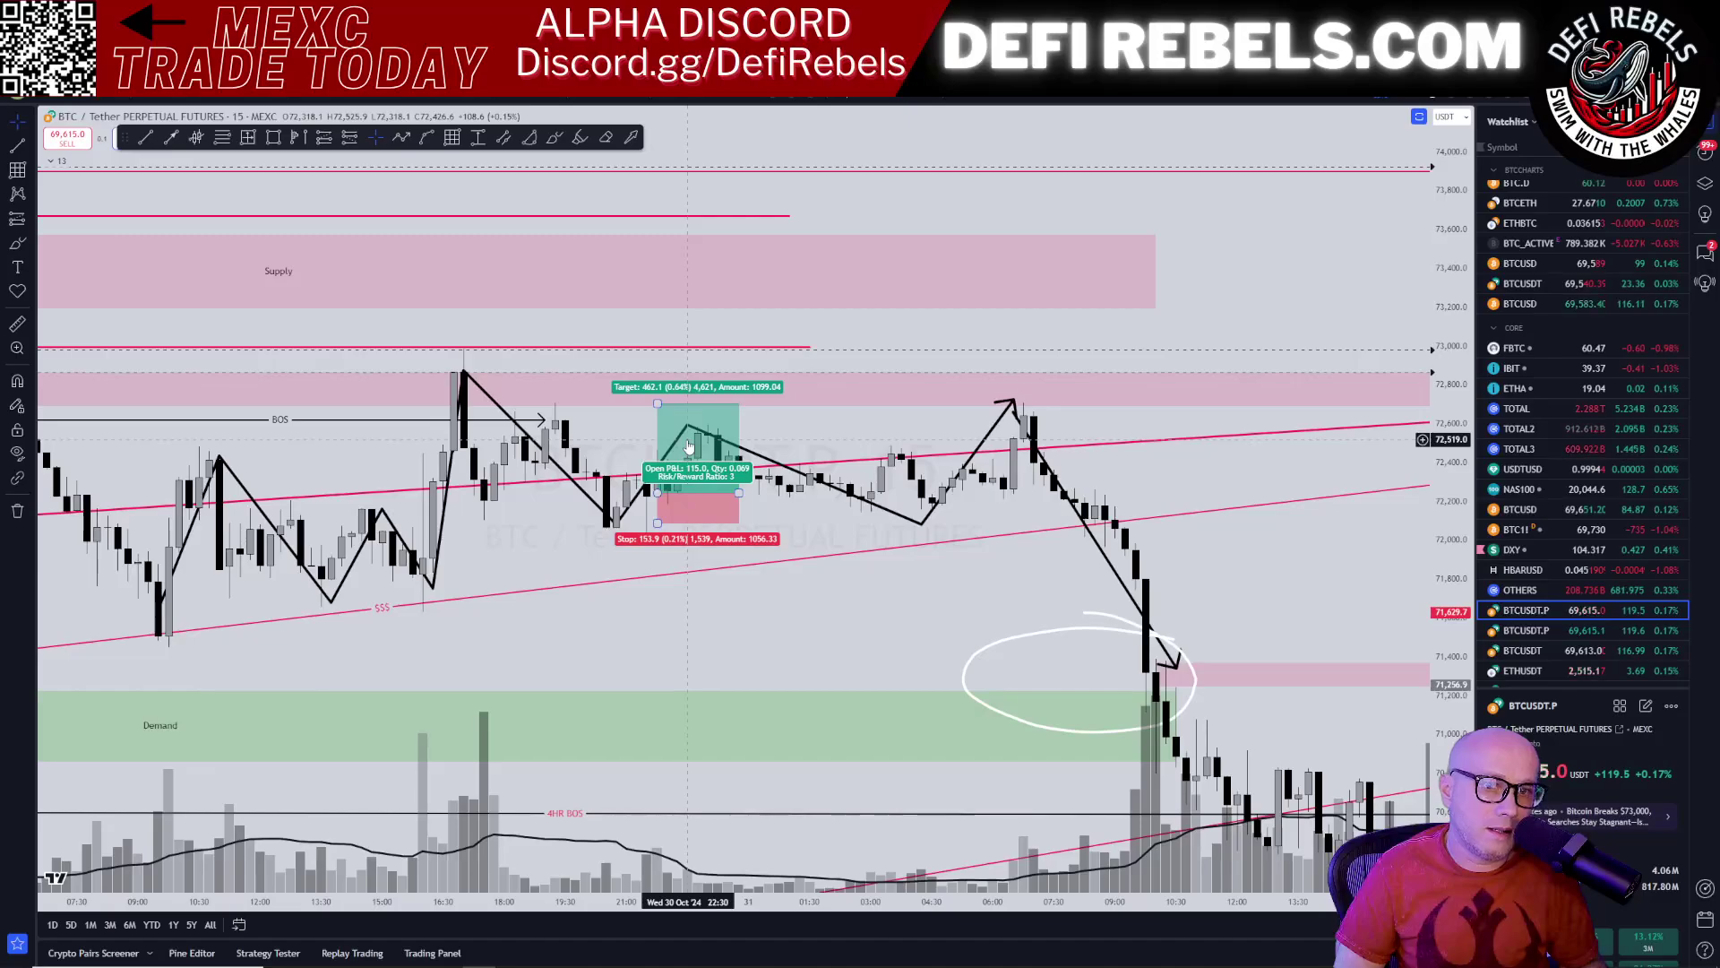
{"action": "left_click", "coordinate": [688, 446]}
{"action": "left_click_drag", "start_coordinate": [929, 616], "coordinate": [769, 503]}
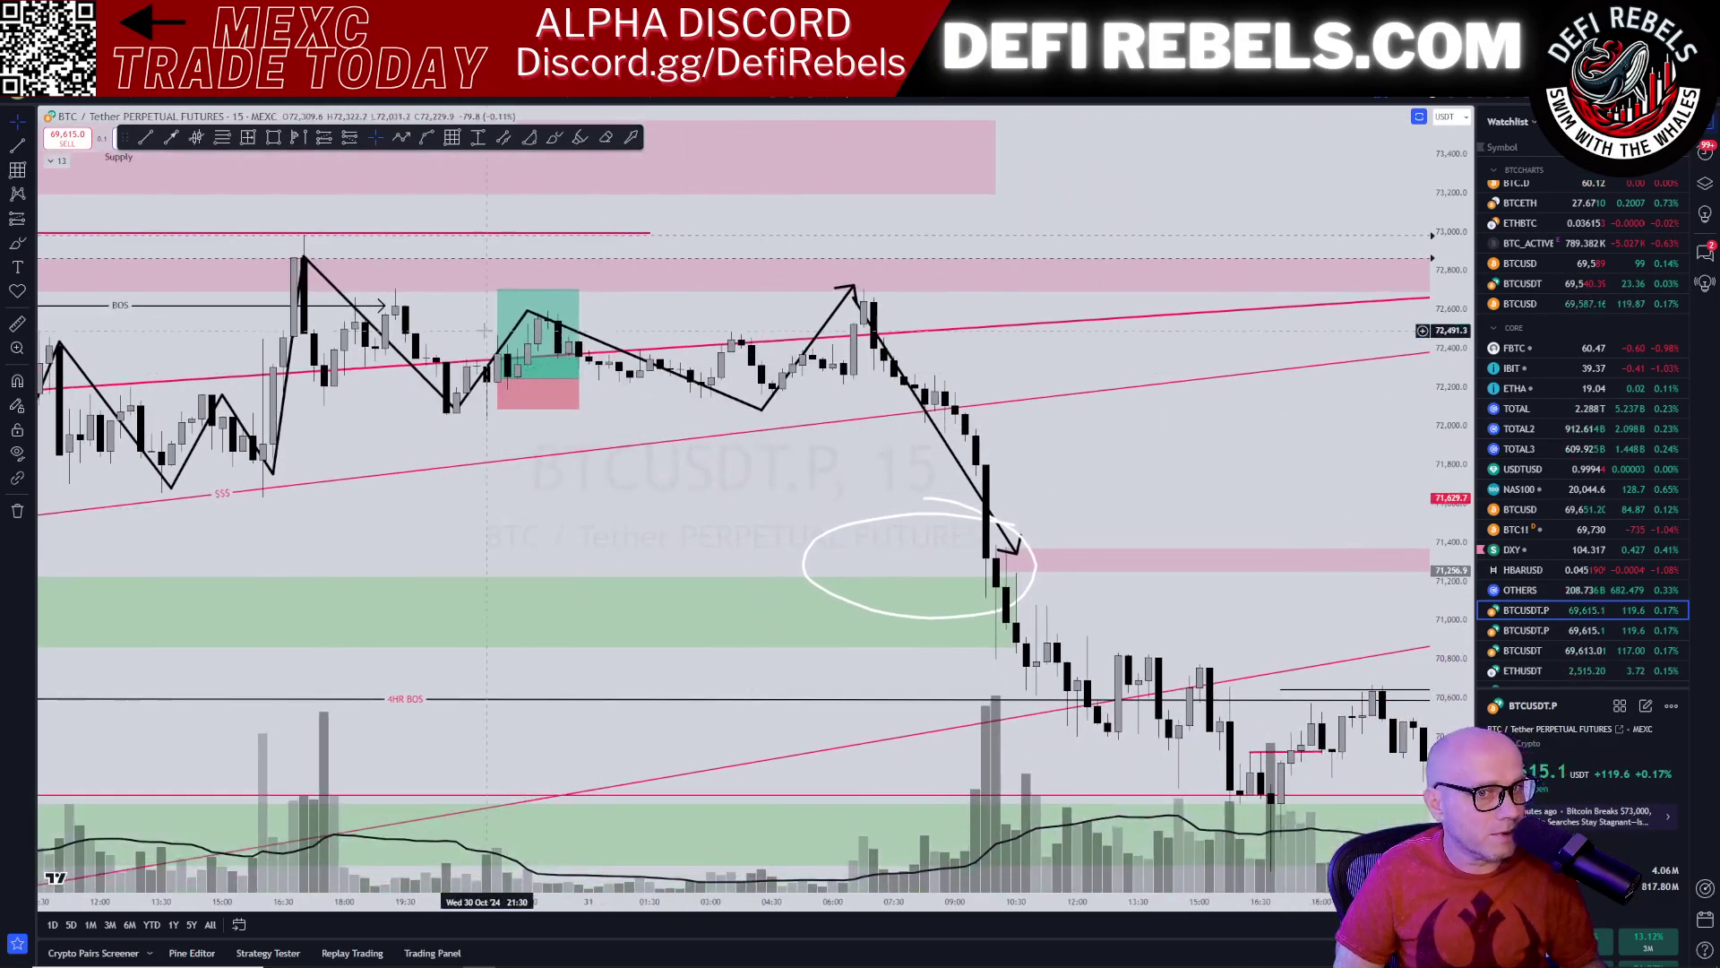
Step: Review the November 1 long and short positions together on a more compressed price scale
{"action": "scroll", "coordinate": [819, 413], "scroll_direction": "right", "scroll_amount": 10}
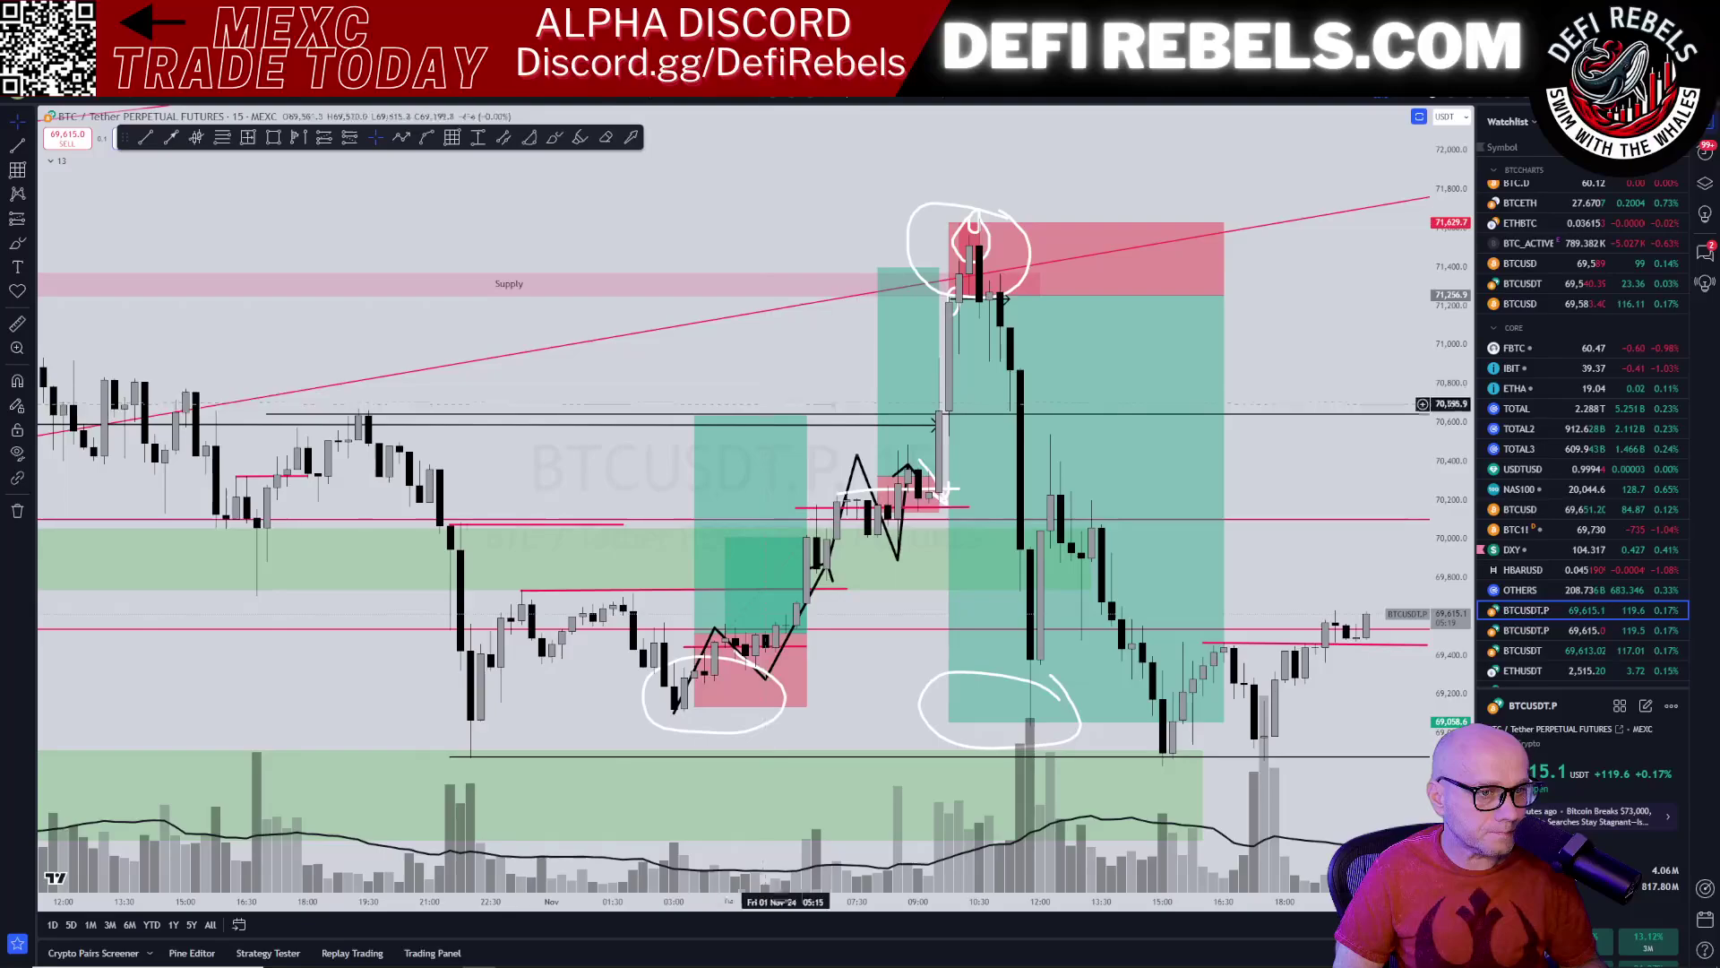
{"action": "scroll", "coordinate": [1342, 493], "scroll_direction": "down", "scroll_amount": 5}
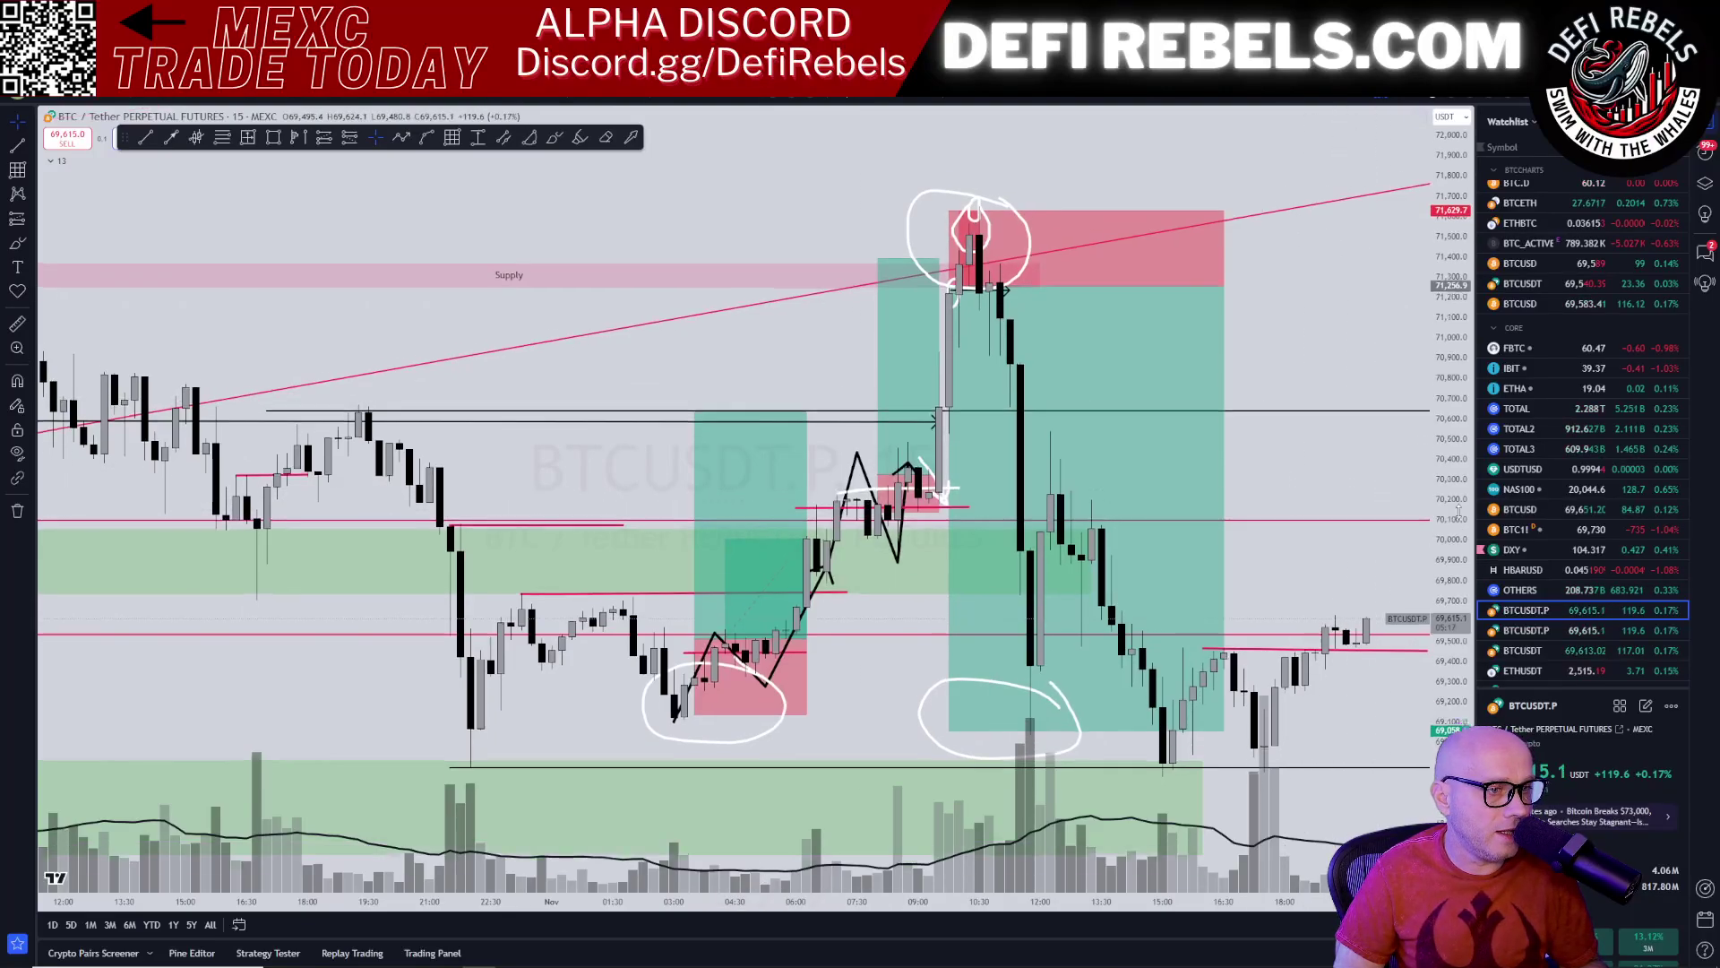
{"action": "left_click", "coordinate": [1027, 425]}
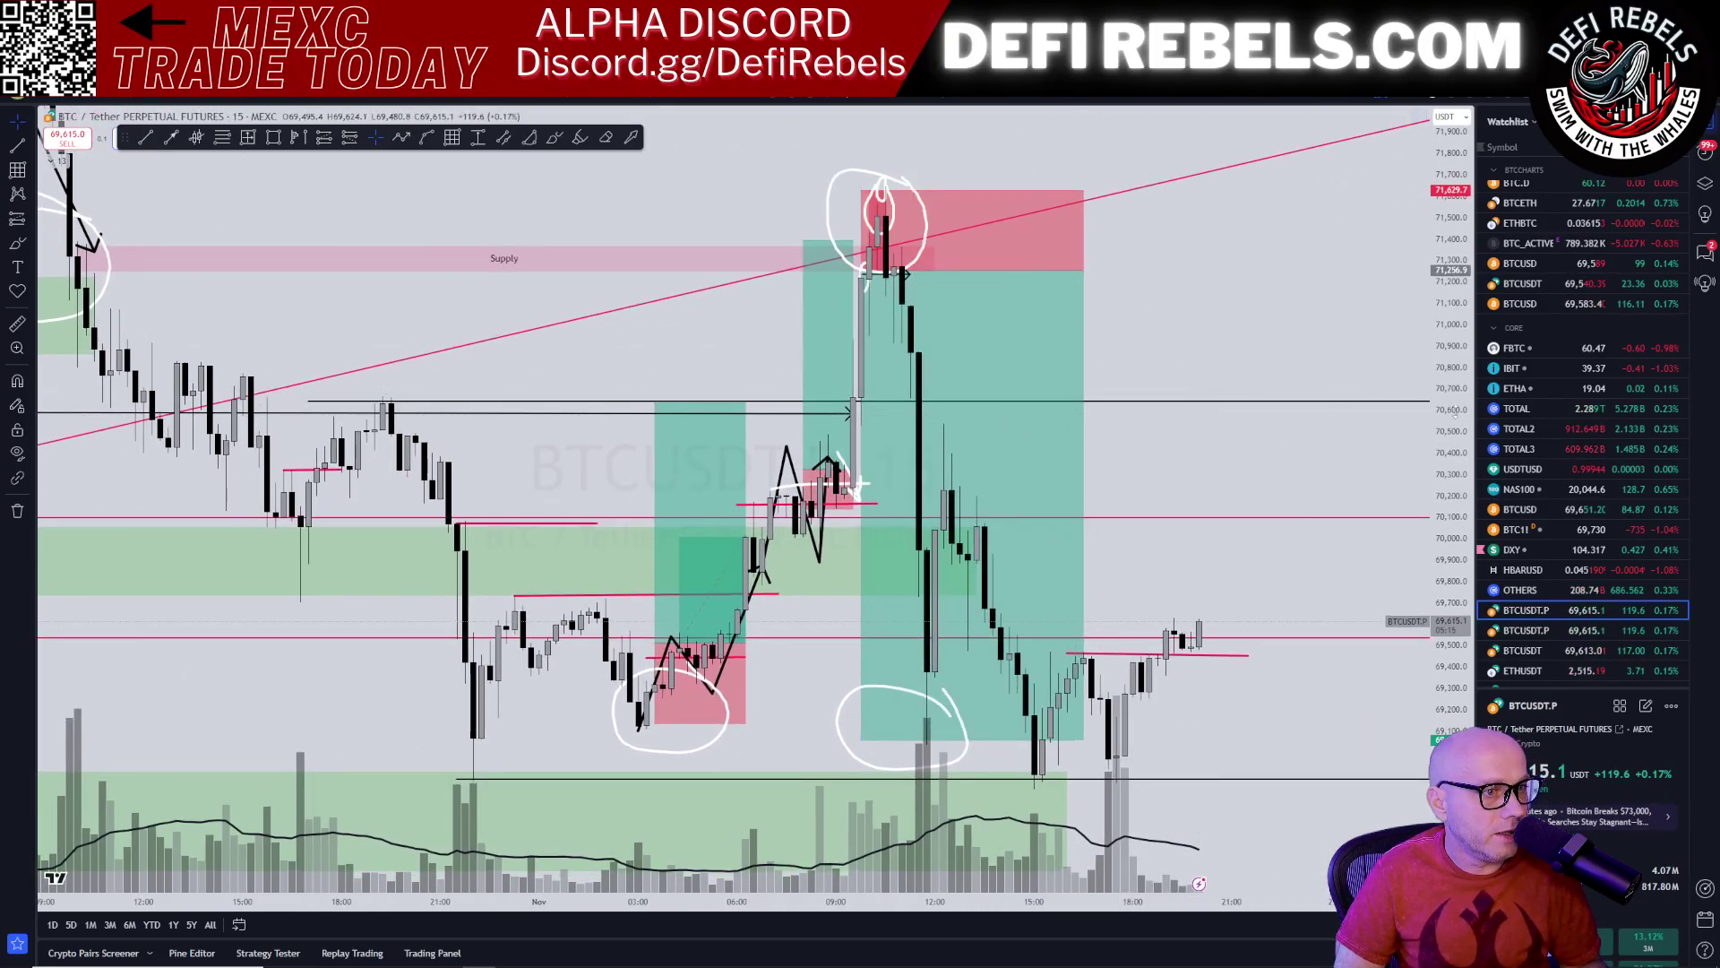
{"action": "left_click_drag", "start_coordinate": [1451, 332], "coordinate": [1452, 530]}
{"action": "mouse_move", "coordinate": [865, 522]}
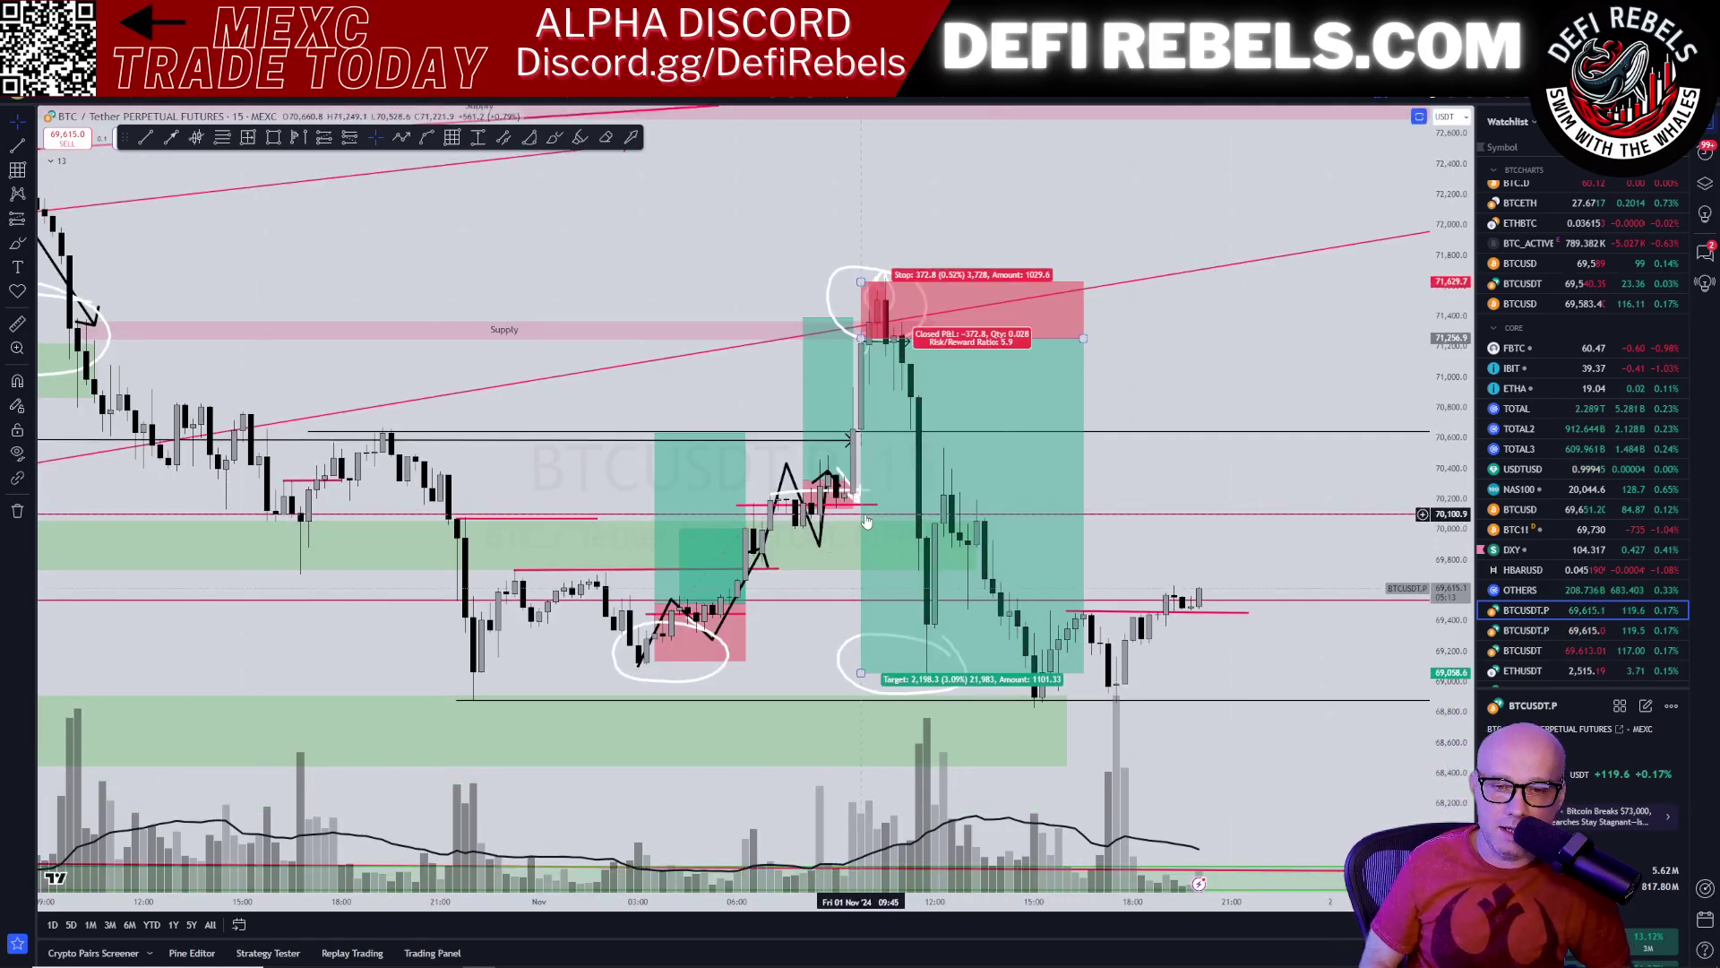